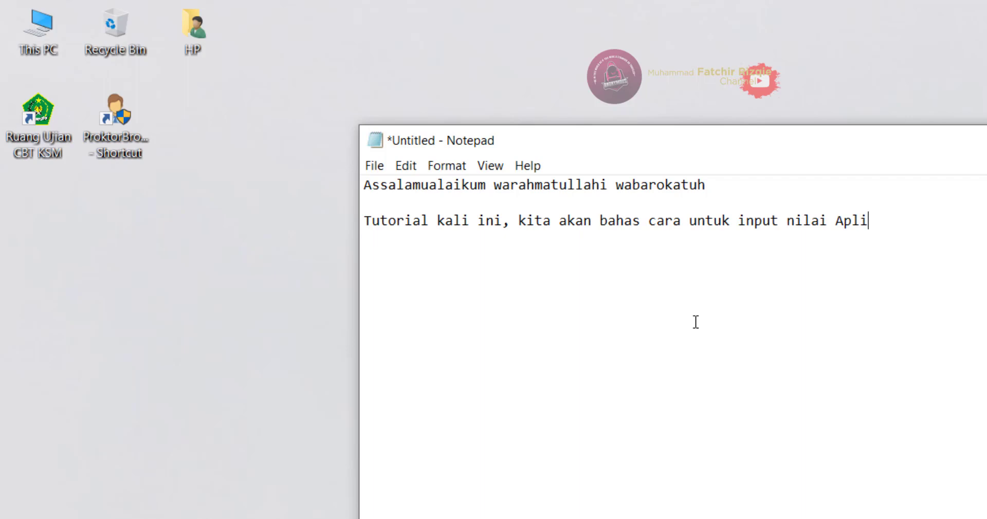
Step: Complete the intro sentence with "Aplikasi RDM" and add "di akun PTK." on the following line
{"action": "type", "text": "i RDM"}
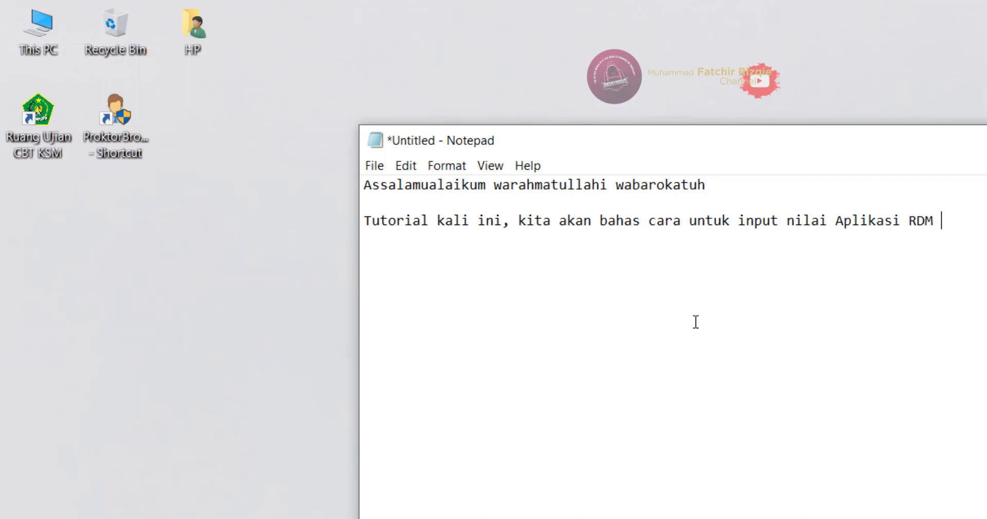
{"action": "key", "text": "Return"}
{"action": "type", "text": "di akun PTK"}
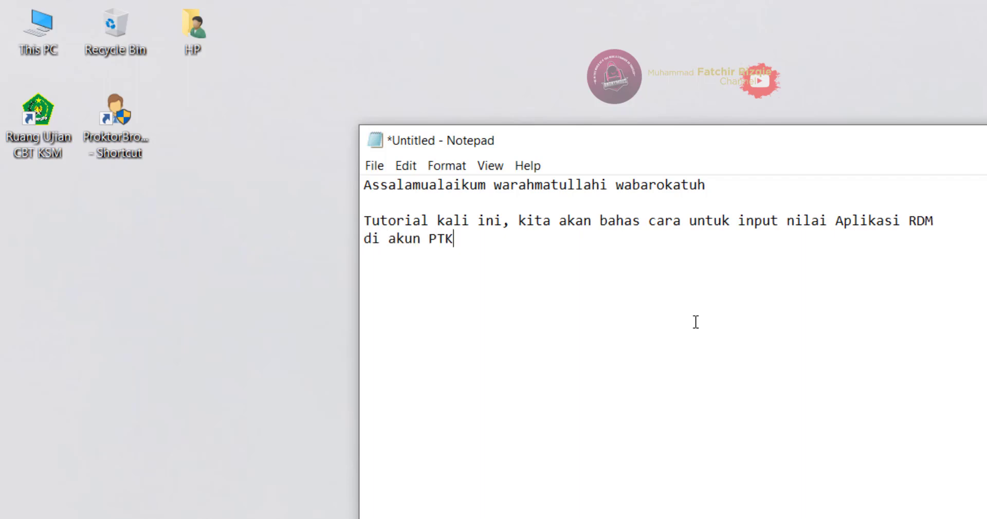
{"action": "type", "text": "."}
Step: Add the paragraph "OKe, langsung saja kit olah TKP. Check this out !" after a blank line
{"action": "key", "text": "Return"}
{"action": "key", "text": "Return"}
{"action": "type", "text": "OKe, lang"}
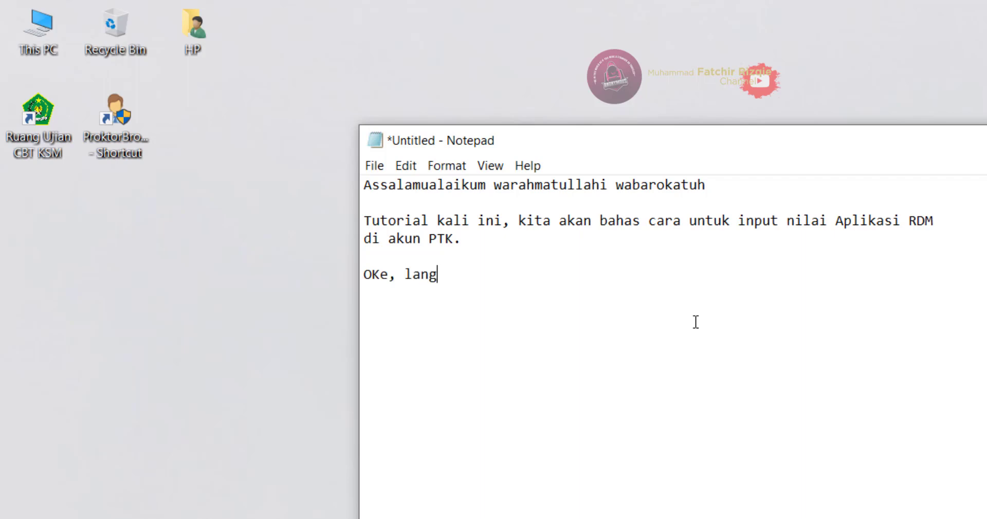
{"action": "type", "text": "sung saja "}
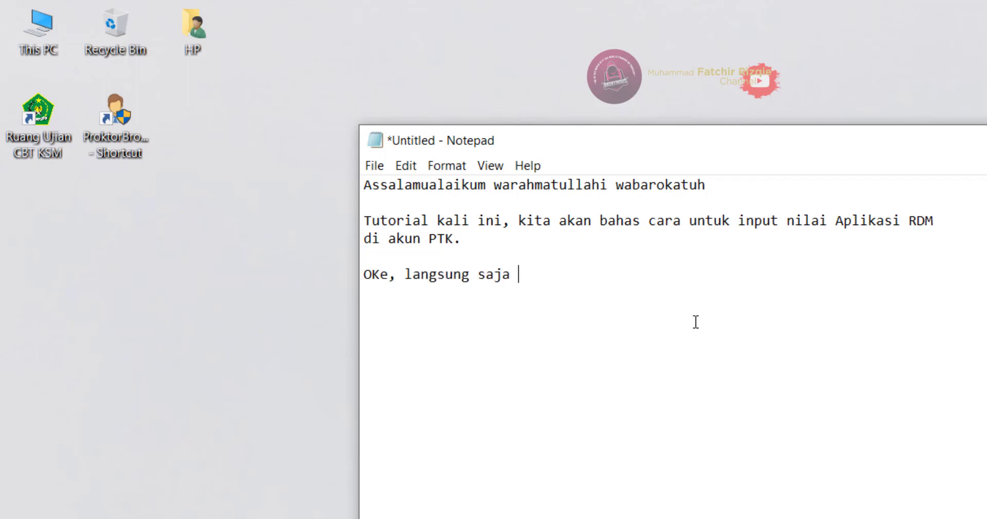
{"action": "type", "text": "kit olah TK"}
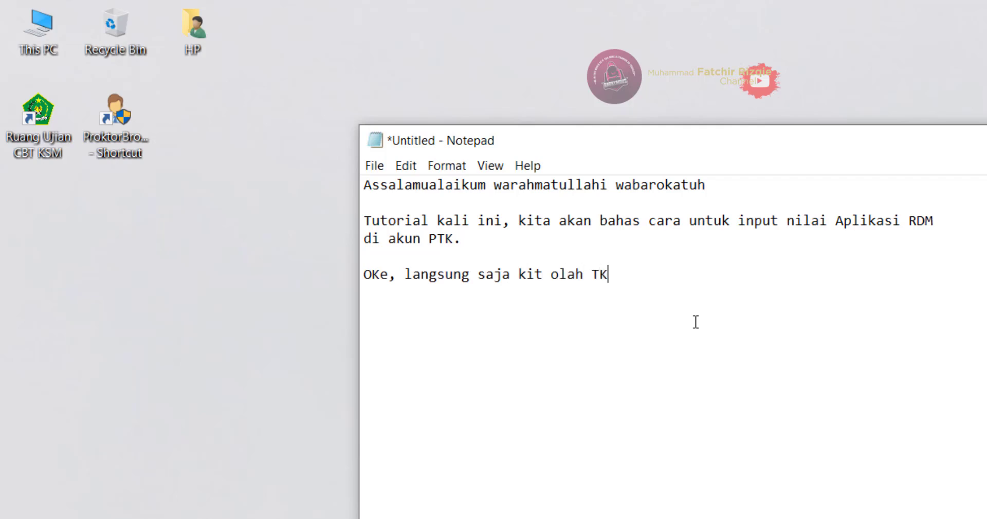
{"action": "type", "text": "P. Check this out"}
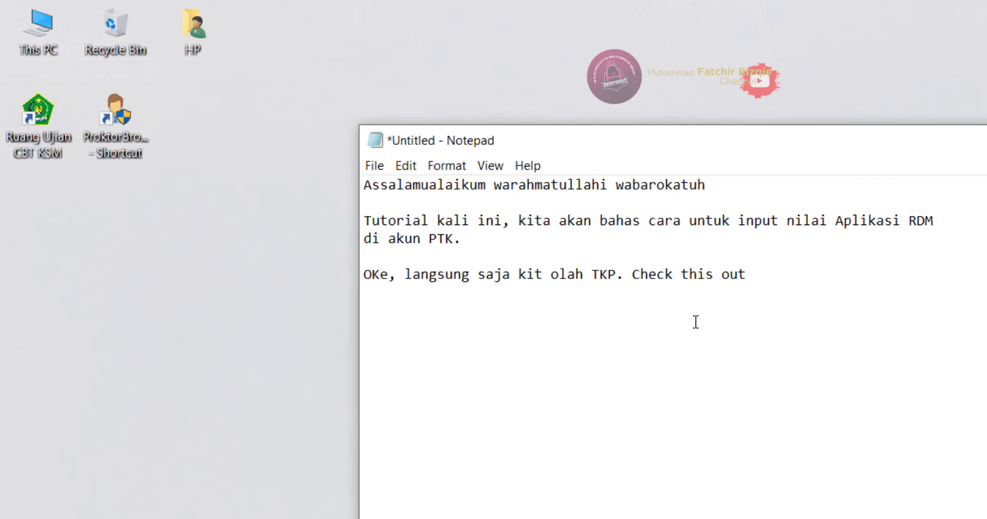
{"action": "type", "text": " !"}
Step: Begin a numbered list below a blank line with "1. RDM yang saya pakai menggunakan versi VDI"
{"action": "key", "text": "Return"}
{"action": "key", "text": "Return"}
{"action": "type", "text": "1. RDM yang saya "}
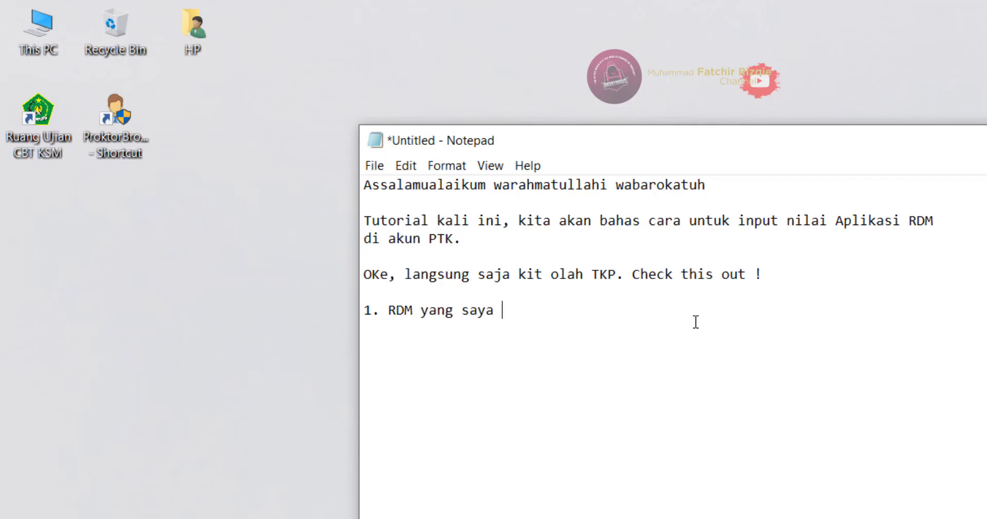
{"action": "type", "text": "pakai men"}
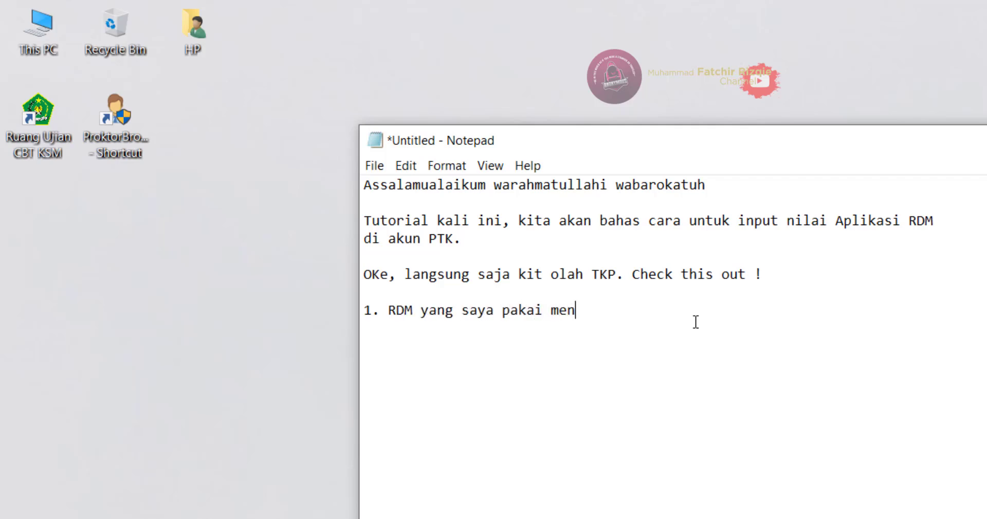
{"action": "type", "text": "ggunakan "}
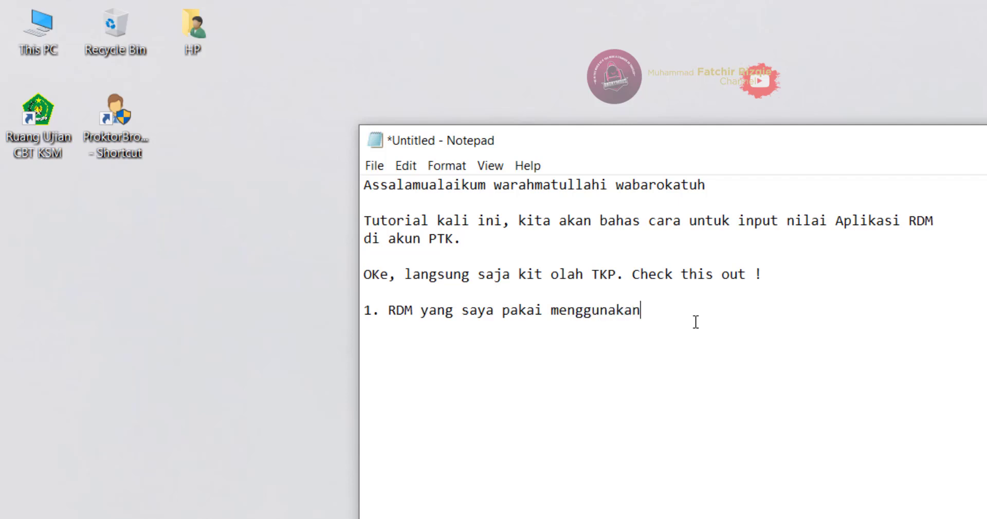
{"action": "type", "text": "b"}
{"action": "key", "text": "BackSpace"}
{"action": "type", "text": "versi VDI"}
Step: Add the second list item, "2. Oke, kita buka VM terlebih dahulu"
{"action": "key", "text": "Return"}
{"action": "type", "text": "2. Kem"}
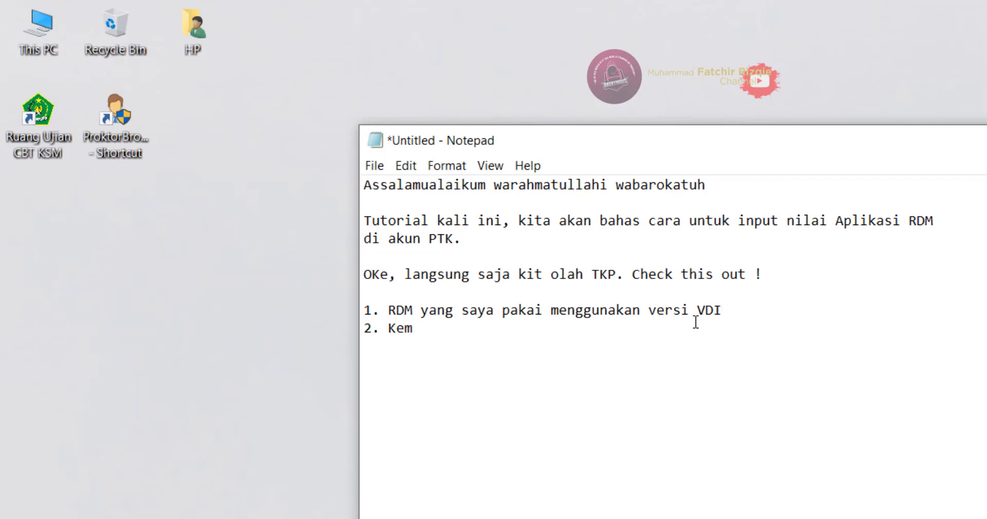
{"action": "key", "text": "BackSpace"}
{"action": "key", "text": "BackSpace"}
{"action": "key", "text": "BackSpace"}
{"action": "type", "text": "Oke, kita buka V"}
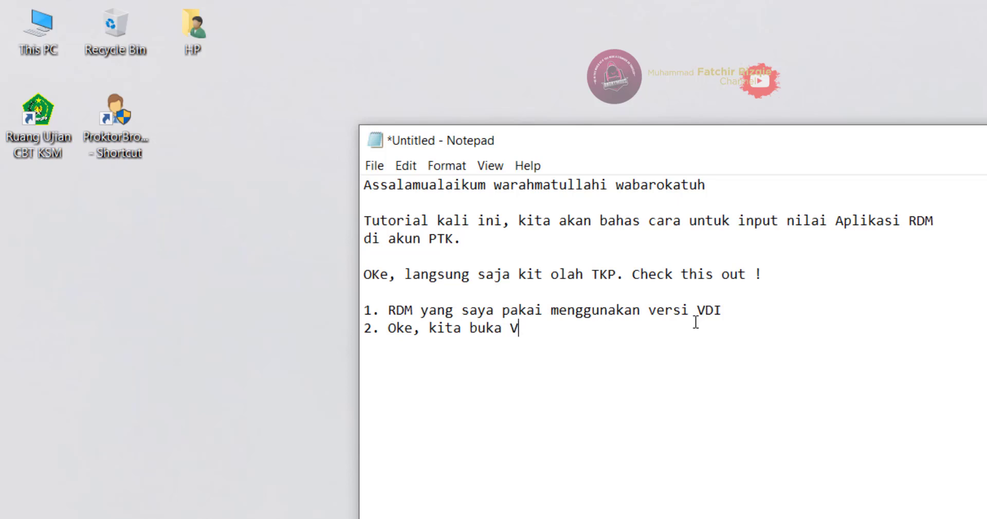
{"action": "type", "text": "M terlebih dahulu"}
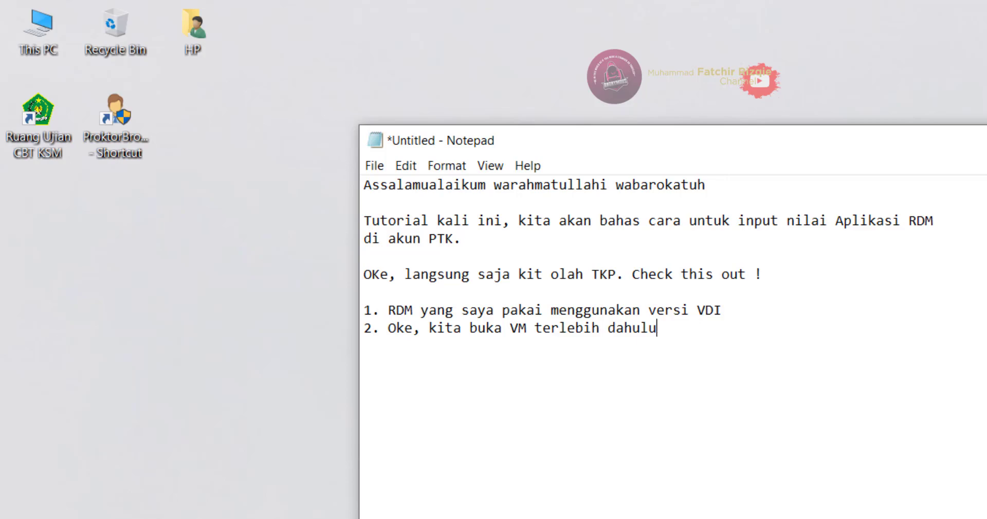
Step: Bring up Oracle VM VirtualBox Manager, return to Notepad and add the item "3. Klik start pada VDI RDM"
{"action": "key", "text": "super"}
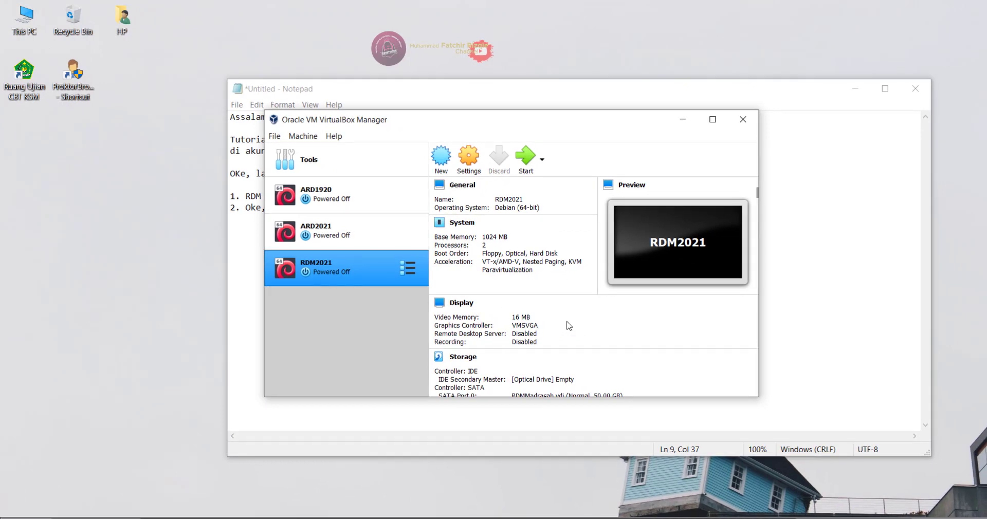
{"action": "left_click", "coordinate": [239, 235]}
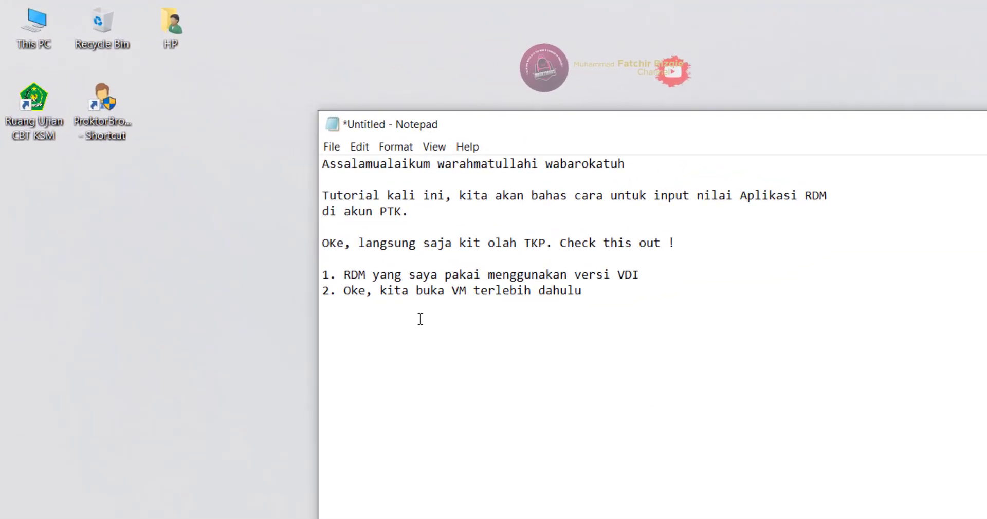
{"action": "left_click", "coordinate": [614, 292]}
{"action": "key", "text": "Return"}
{"action": "type", "text": "3. Klik start pada VDI"}
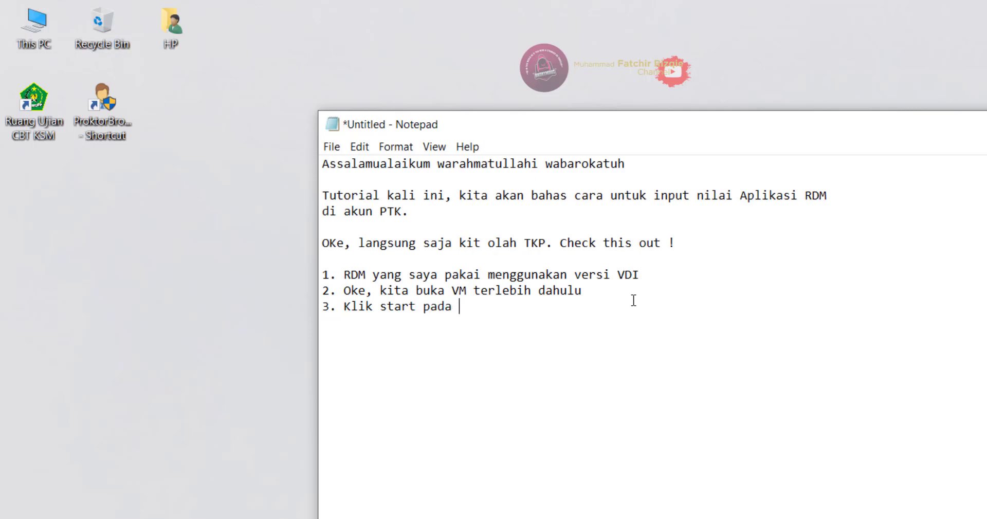
{"action": "type", "text": " RDM"}
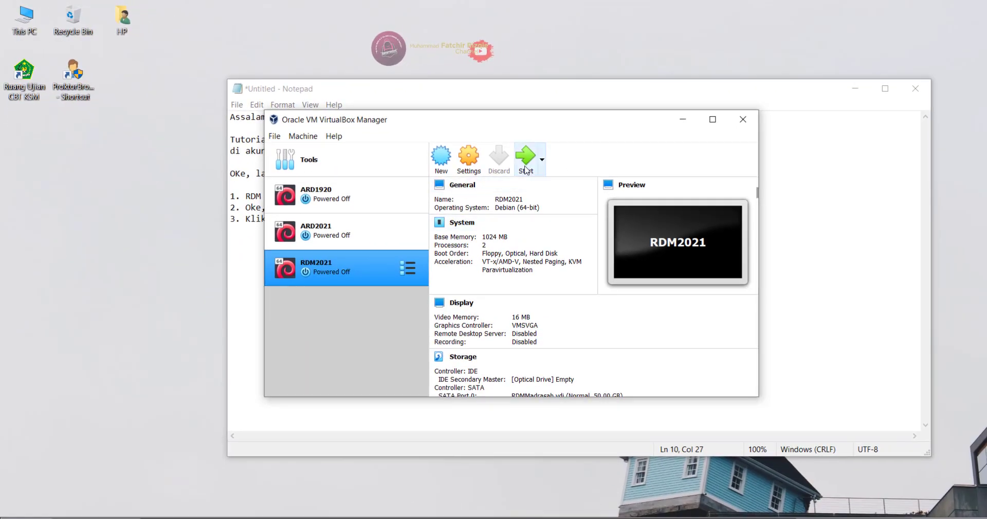
Step: Switch to VirtualBox Manager and start the RDM2021 virtual machine
{"action": "left_click", "coordinate": [525, 169]}
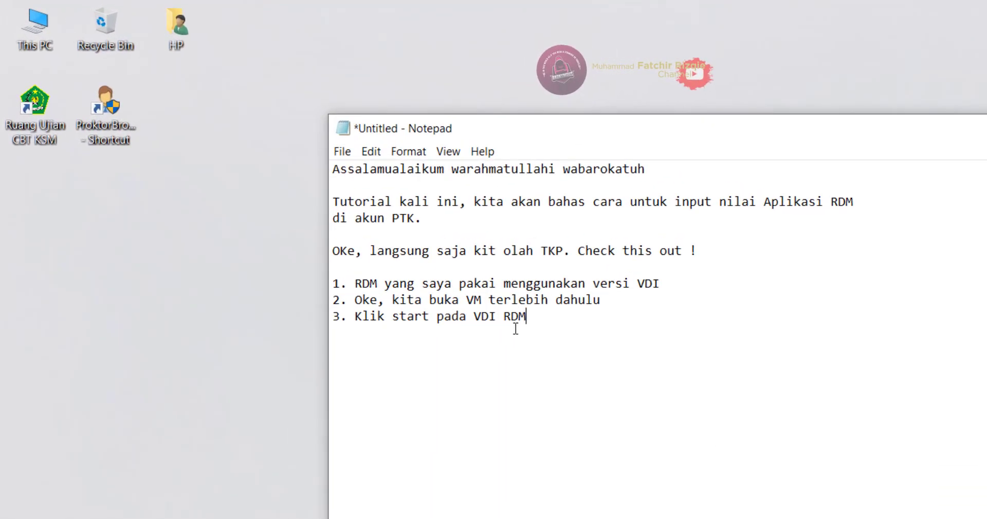
Step: In Notepad, add the item "4. Setelah muncul IP, kita masuk ke web RDM." and start a new line
{"action": "key", "text": "Return"}
{"action": "type", "text": "4. Setelah munc"}
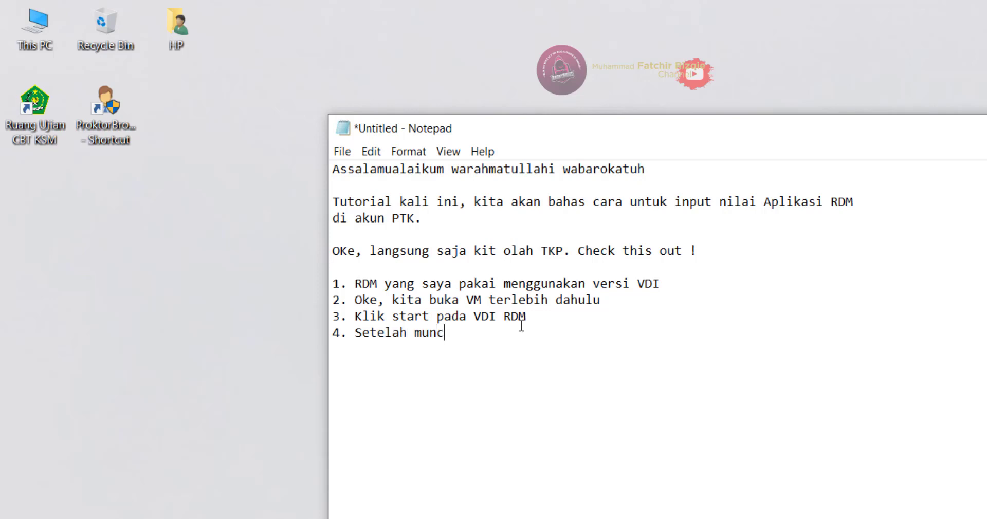
{"action": "type", "text": "ul IP, kita masuk ke "}
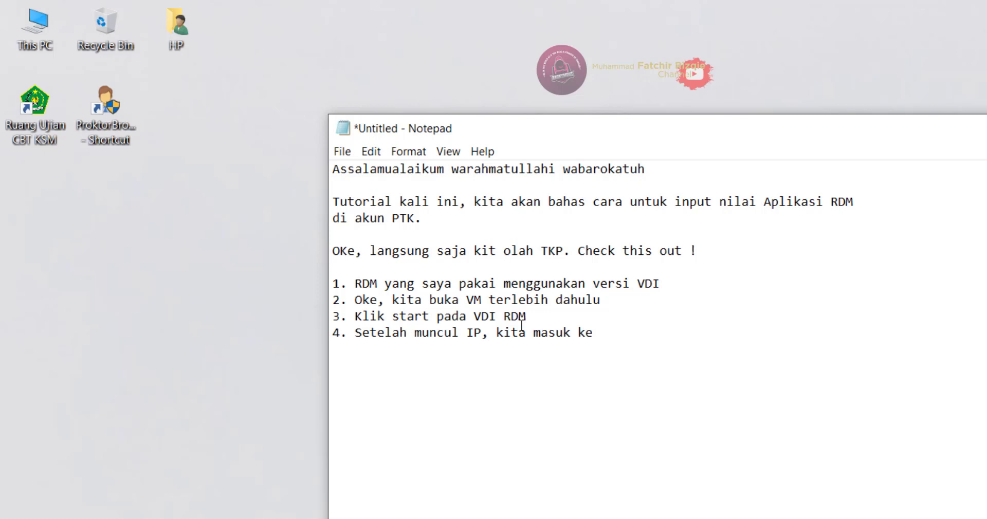
{"action": "type", "text": "web dfengan"}
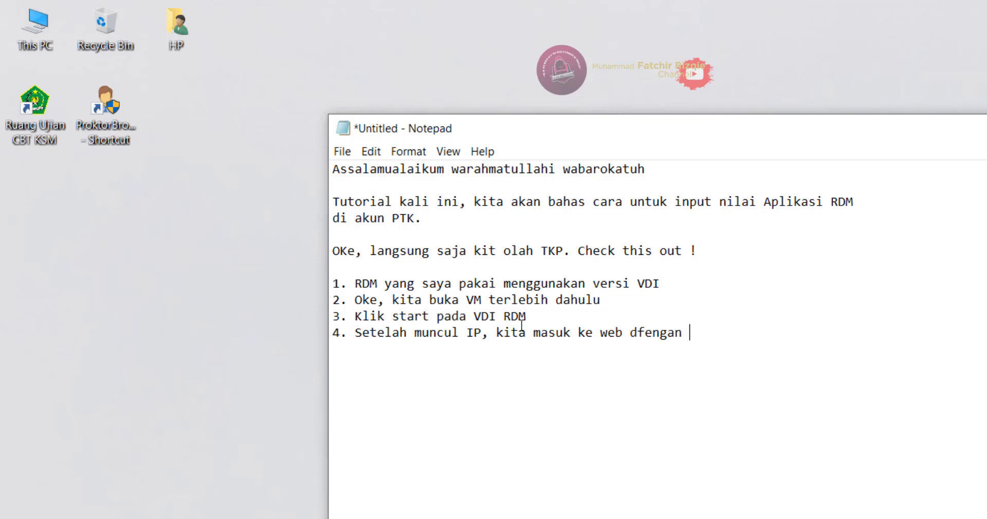
{"action": "key", "text": "BackSpace"}
{"action": "key", "text": "BackSpace"}
{"action": "key", "text": "BackSpace"}
{"action": "key", "text": "BackSpace"}
{"action": "key", "text": "BackSpace"}
{"action": "key", "text": "BackSpace"}
{"action": "key", "text": "BackSpace"}
{"action": "key", "text": "BackSpace"}
{"action": "type", "text": "RDM."}
{"action": "key", "text": "Return"}
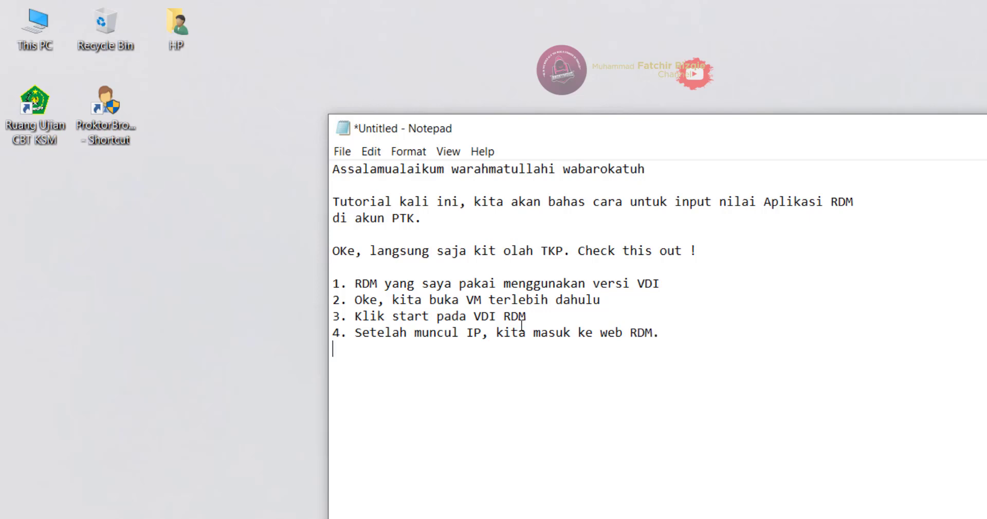
Step: Write the fifth list item as "5. Ketik di alamat web 192.168.0.25o"
{"action": "type", "text": "5. Ketik di alamat"}
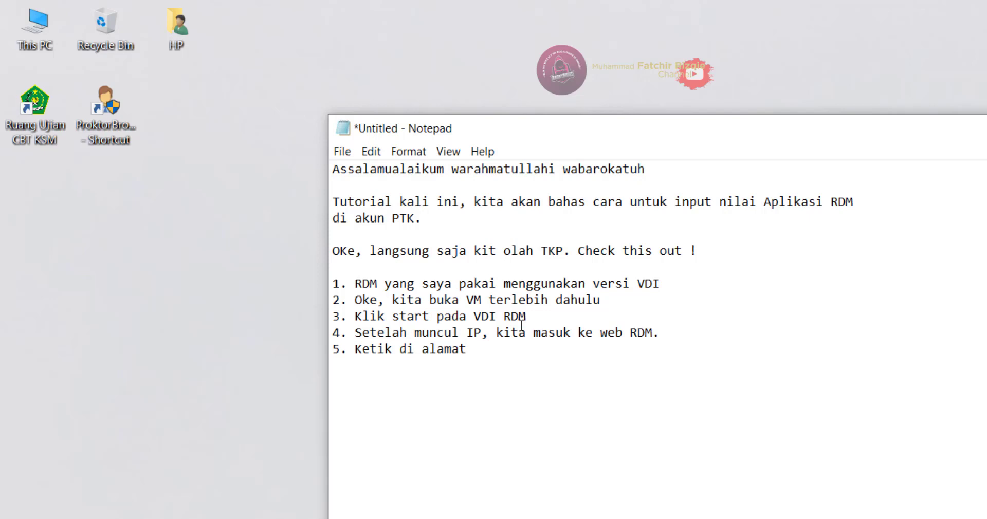
{"action": "type", "text": " web 192.168.0."}
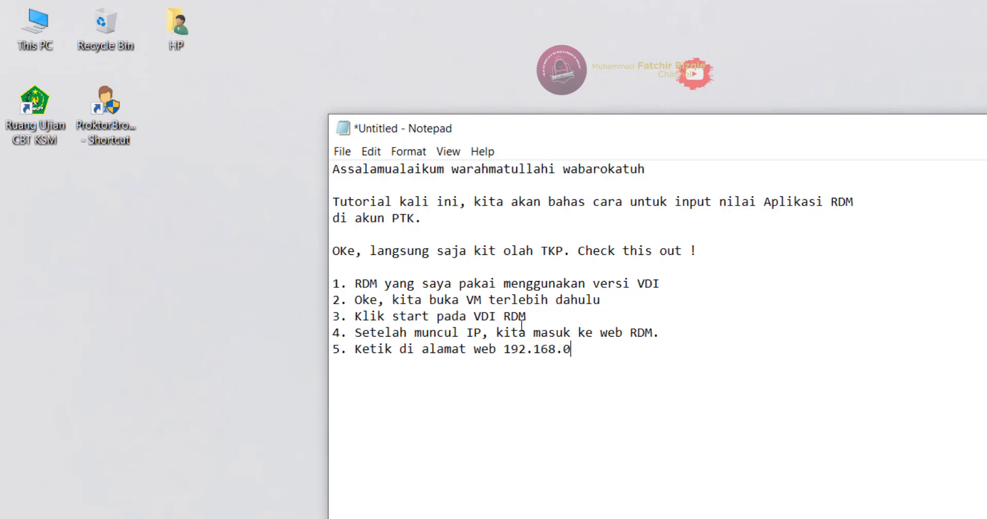
{"action": "type", "text": "25o"}
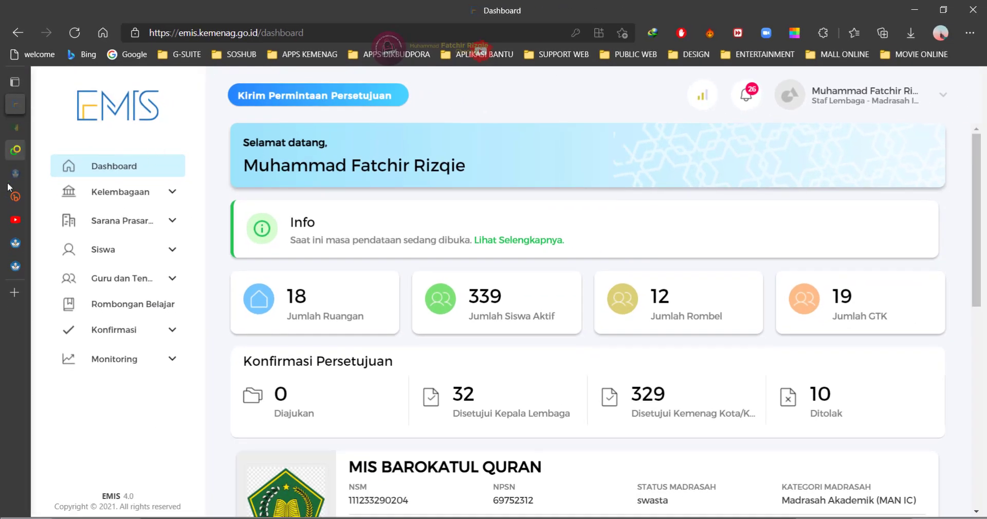
Step: Switch to the Edge browser and open the Rapor Digital Madrasah site at 192.168.0.250 in a new tab
{"action": "left_click", "coordinate": [15, 294]}
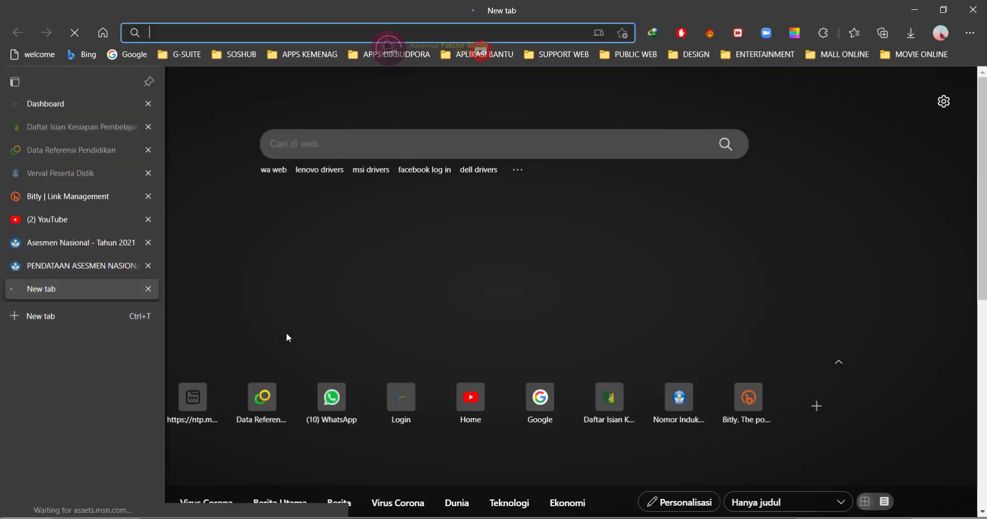
{"action": "type", "text": "192.168.0.250"}
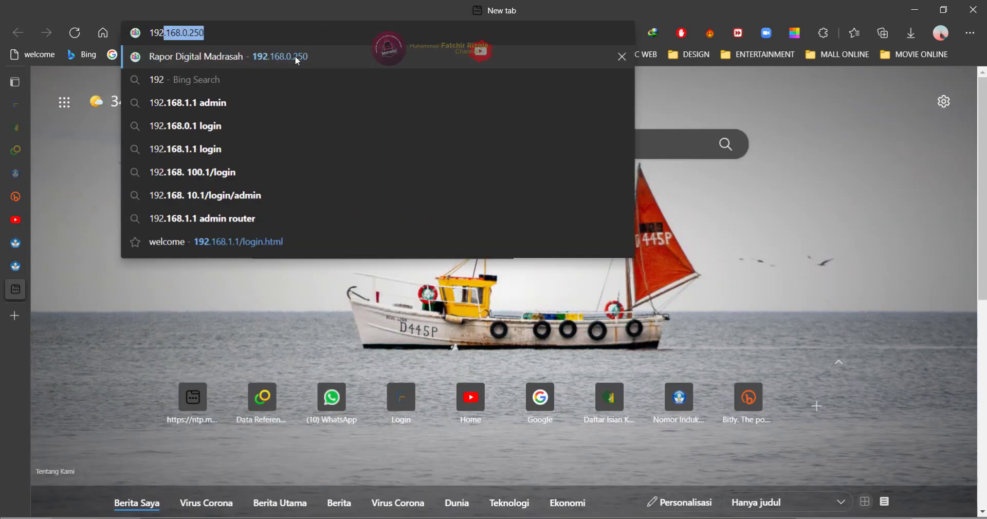
{"action": "left_click", "coordinate": [292, 58]}
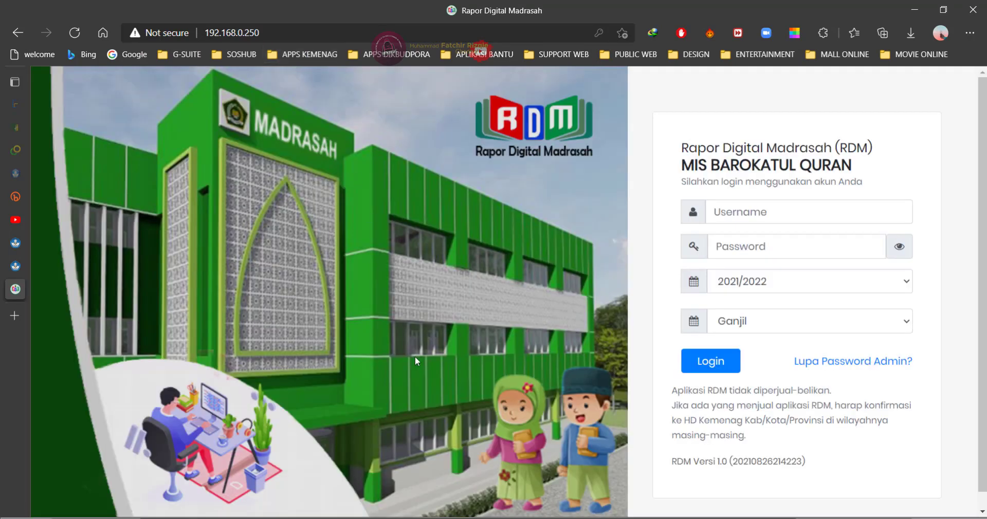
Step: Log in to Rapor Digital Madrasah with the saved username and account password
{"action": "left_click", "coordinate": [856, 213]}
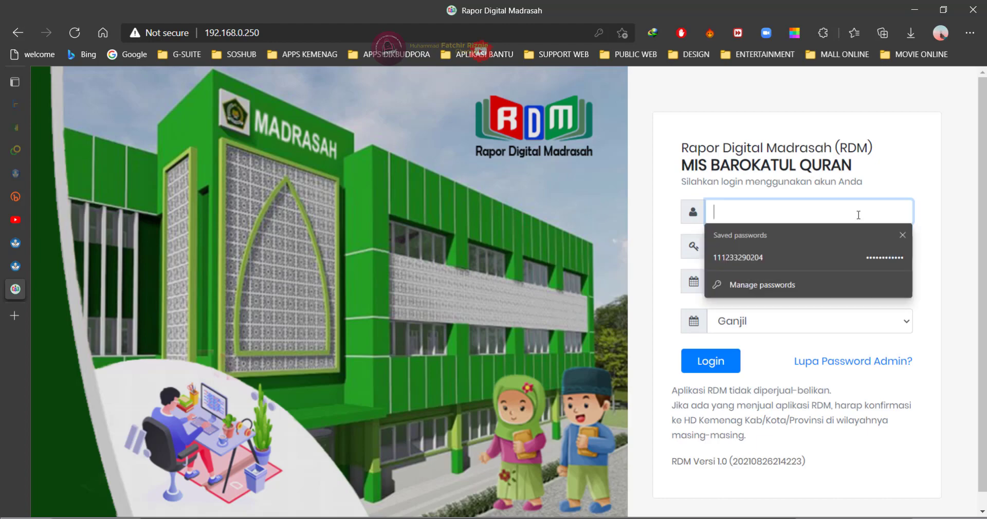
{"action": "left_click", "coordinate": [779, 255]}
{"action": "left_click", "coordinate": [705, 364]}
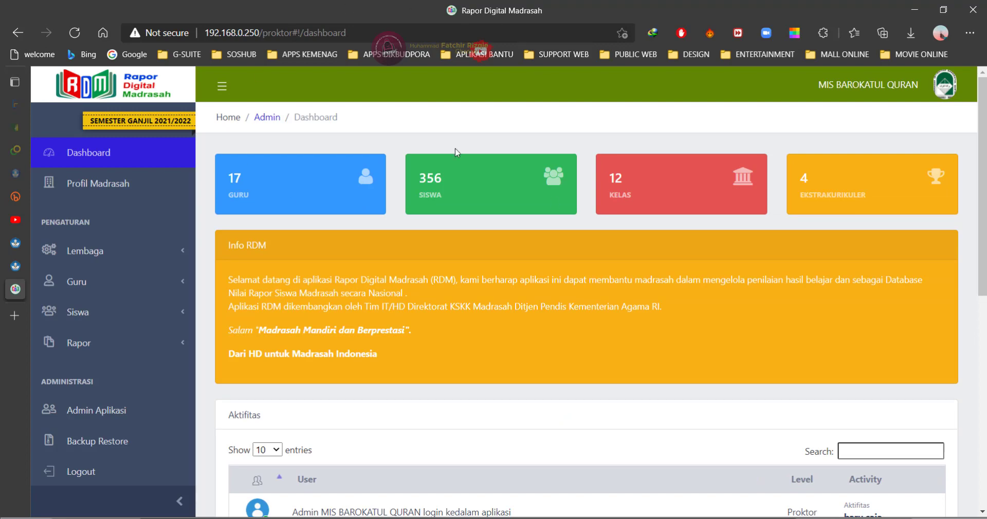
Step: Return to Notepad and correct the web address in item 5 to 192.168.0.250
{"action": "left_click", "coordinate": [534, 518]}
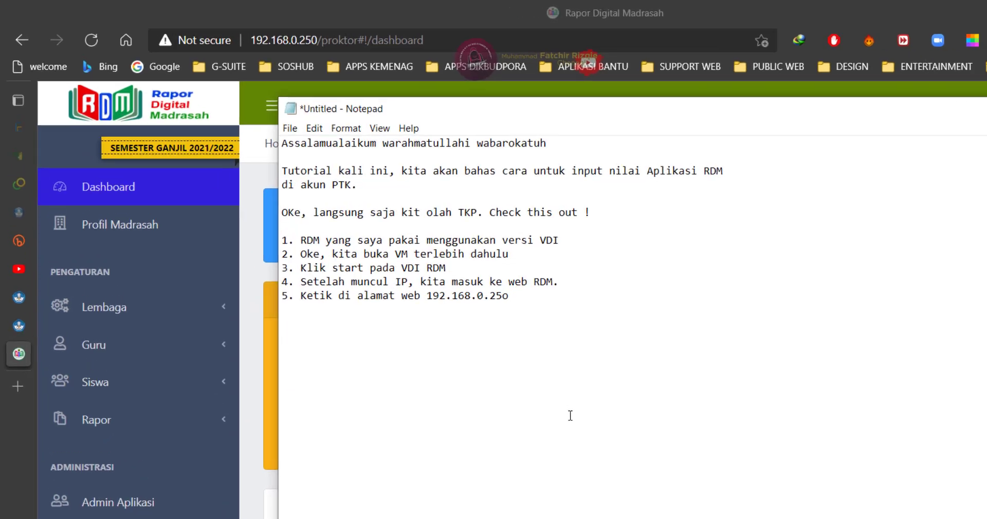
{"action": "key", "text": "BackSpace"}
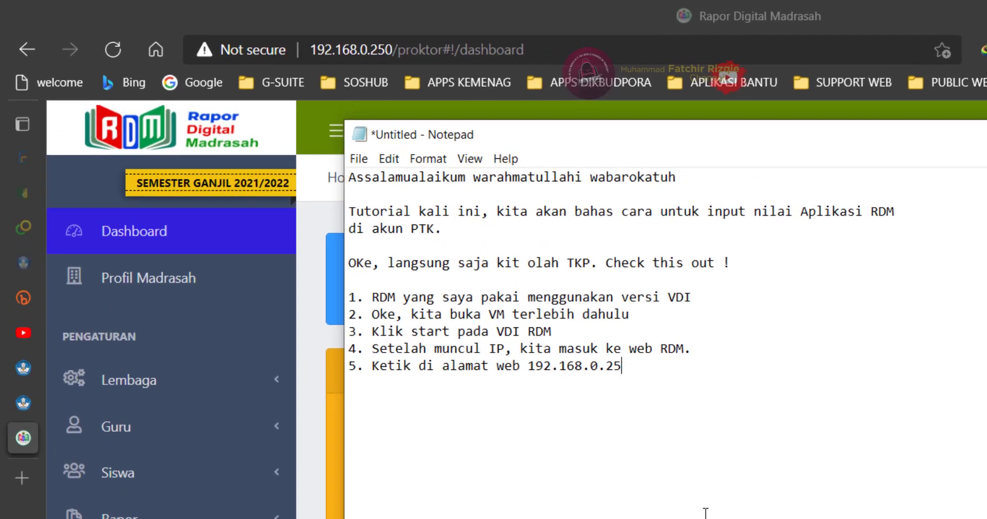
{"action": "type", "text": "0"}
Step: Write the sixth list item as "6. Setelah proktor aktif, kita masuk ke akun PTK." and start a new line
{"action": "type", "text": "6. Sete"}
{"action": "type", "text": "la"}
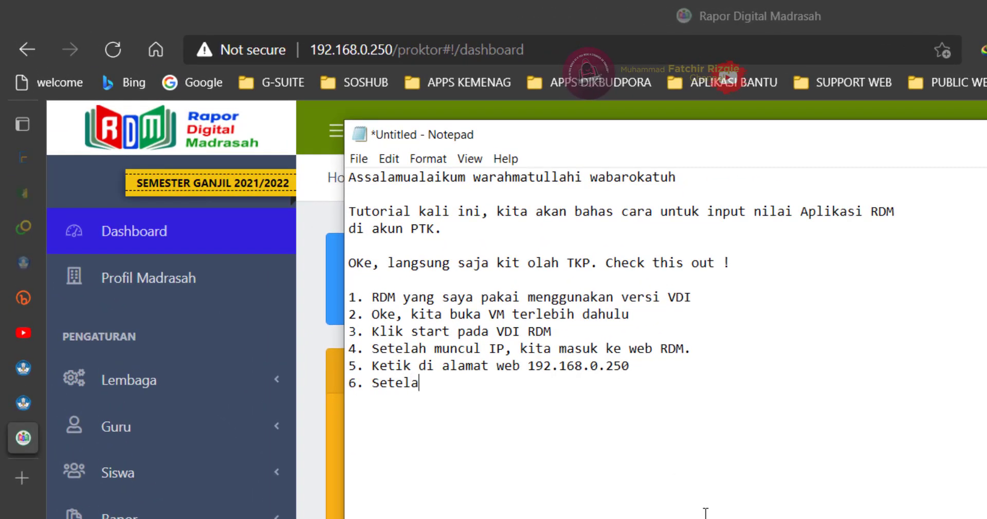
{"action": "type", "text": "h proktor,"}
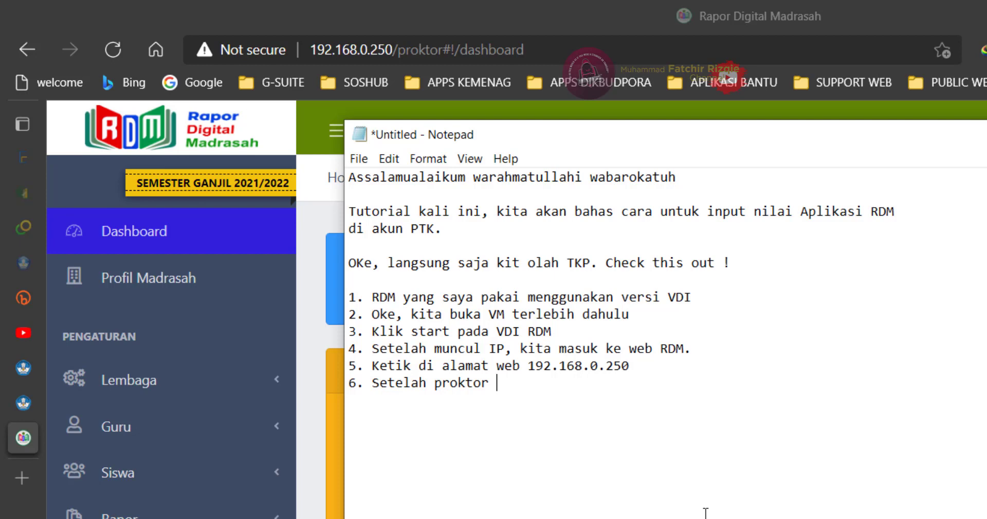
{"action": "key", "text": "BackSpace"}
{"action": "type", "text": ", kita akan"}
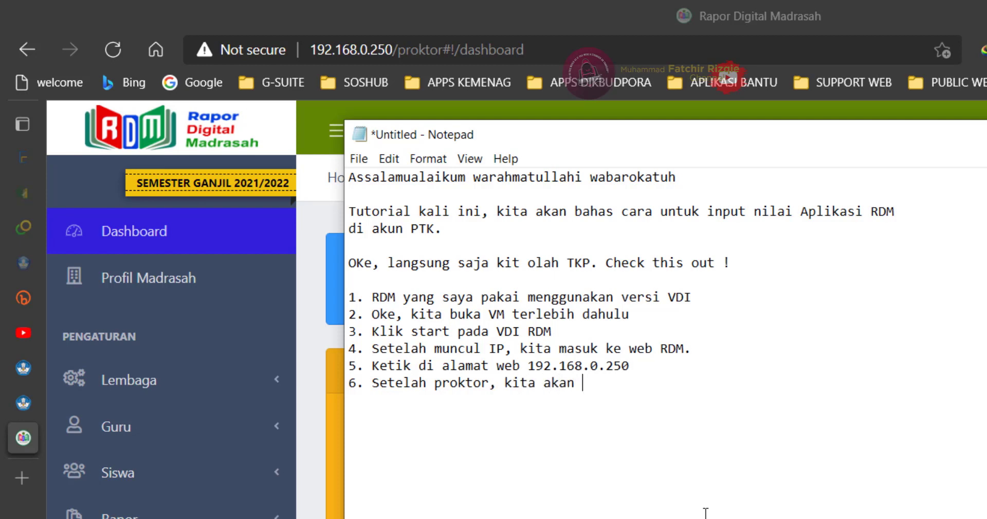
{"action": "key", "text": "BackSpace"}
{"action": "key", "text": "BackSpace"}
{"action": "key", "text": "BackSpace"}
{"action": "key", "text": "BackSpace"}
{"action": "key", "text": "BackSpace"}
{"action": "key", "text": "BackSpace"}
{"action": "key", "text": "BackSpace"}
{"action": "key", "text": "BackSpace"}
{"action": "key", "text": "BackSpace"}
{"action": "key", "text": "BackSpace"}
{"action": "key", "text": "BackSpace"}
{"action": "key", "text": "BackSpace"}
{"action": "key", "text": "BackSpace"}
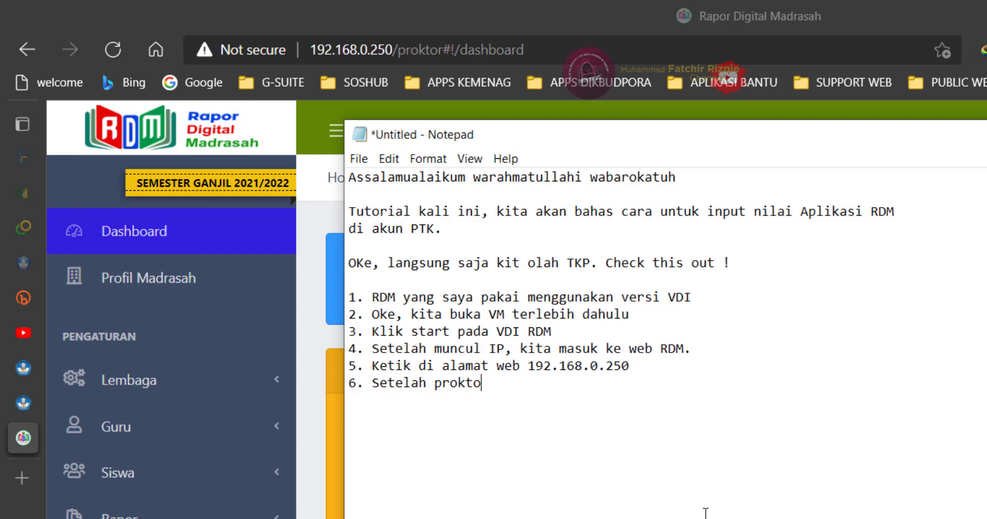
{"action": "type", "text": "r aktif, kita "}
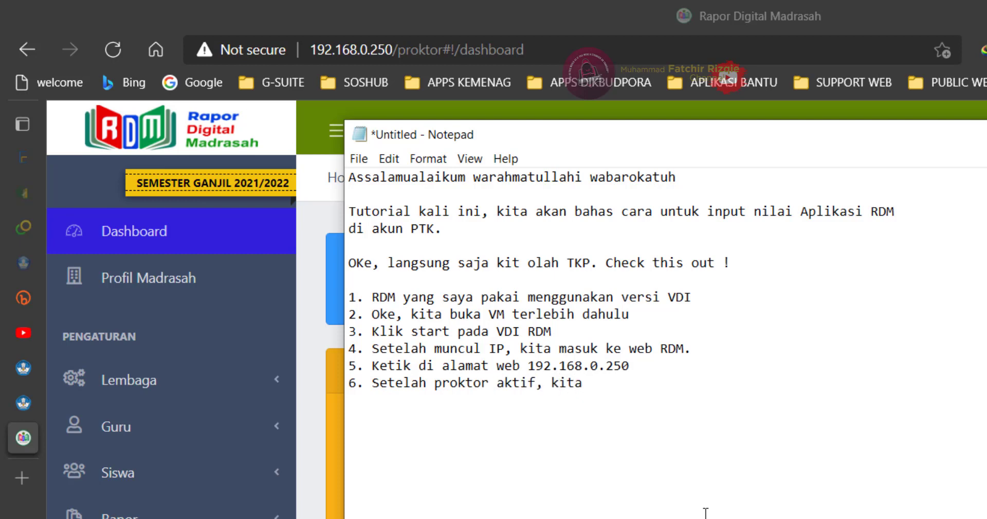
{"action": "type", "text": "masuk ke akun "}
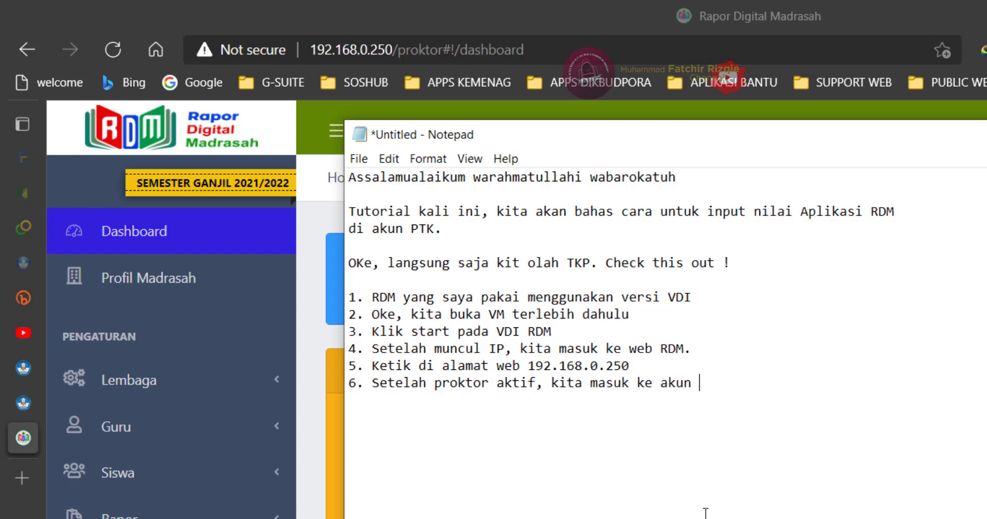
{"action": "type", "text": "PTK."}
{"action": "key", "text": "Return"}
Step: Begin the seventh list item with "7. Sebelum masuk ke akun PTK, pastikan VM sudah di seting di"
{"action": "type", "text": "&"}
{"action": "key", "text": "BackSpace"}
{"action": "type", "text": "7. Sebelum mas"}
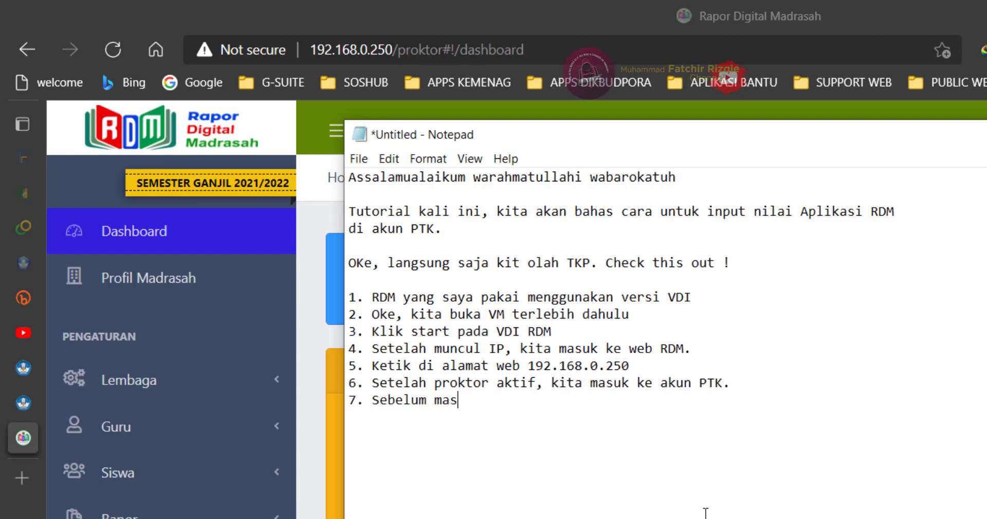
{"action": "type", "text": "uk ke akun PTK"}
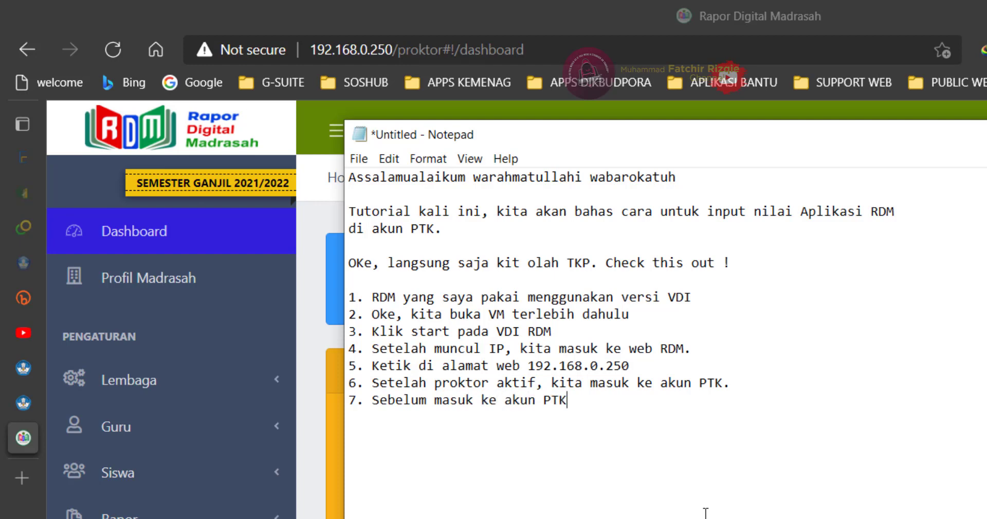
{"action": "type", "text": ", pastika"}
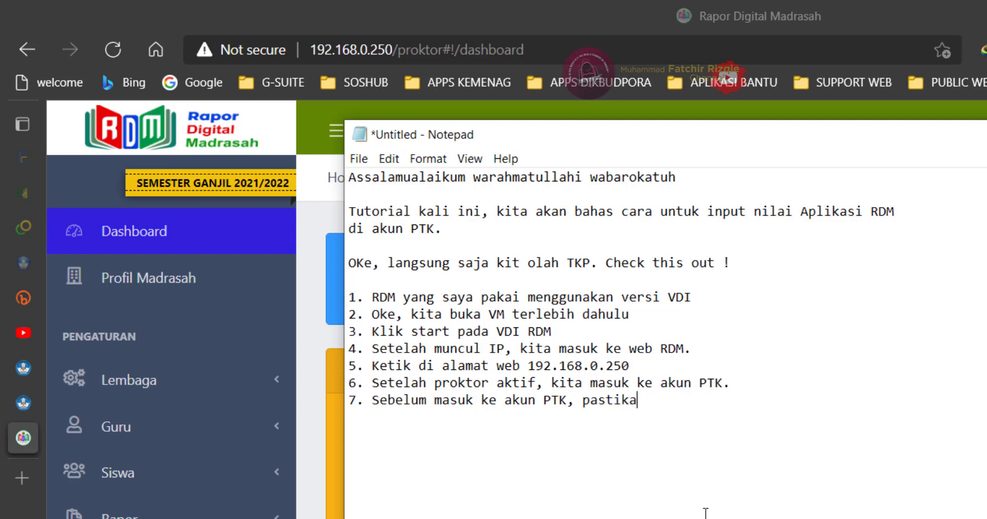
{"action": "type", "text": "n VM sudah "}
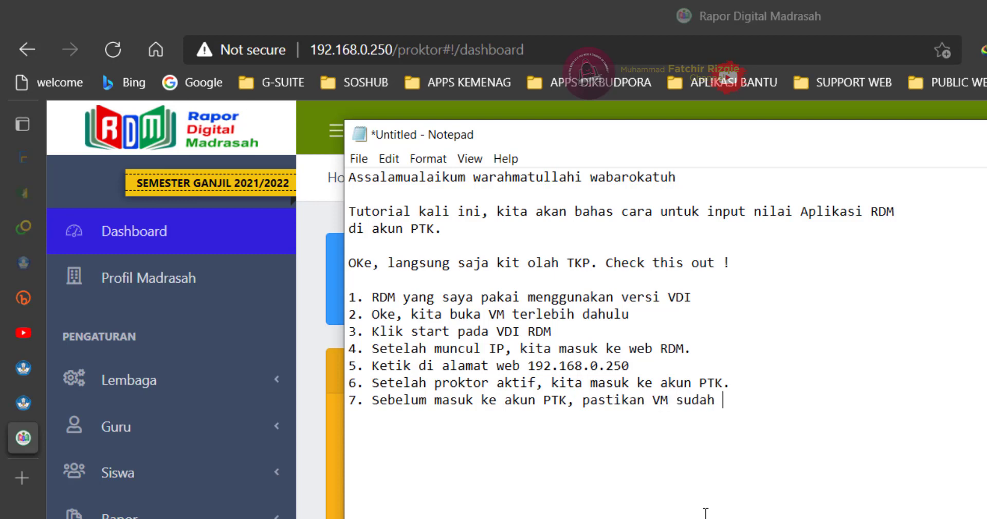
{"action": "type", "text": "di seting di"}
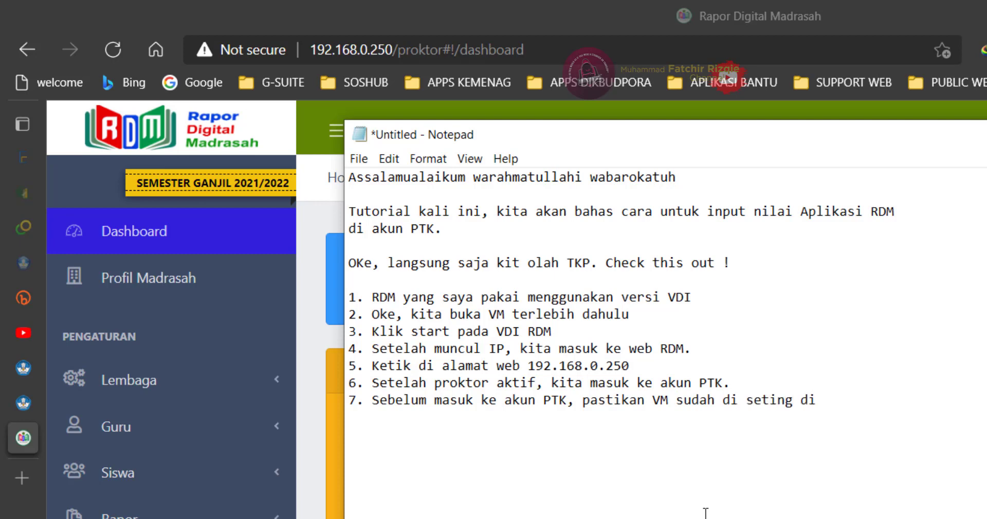
Step: Switch to VirtualBox Manager, look at the RDM2021 machine's settings categories, and return to Notepad
{"action": "key", "text": "alt+Tab"}
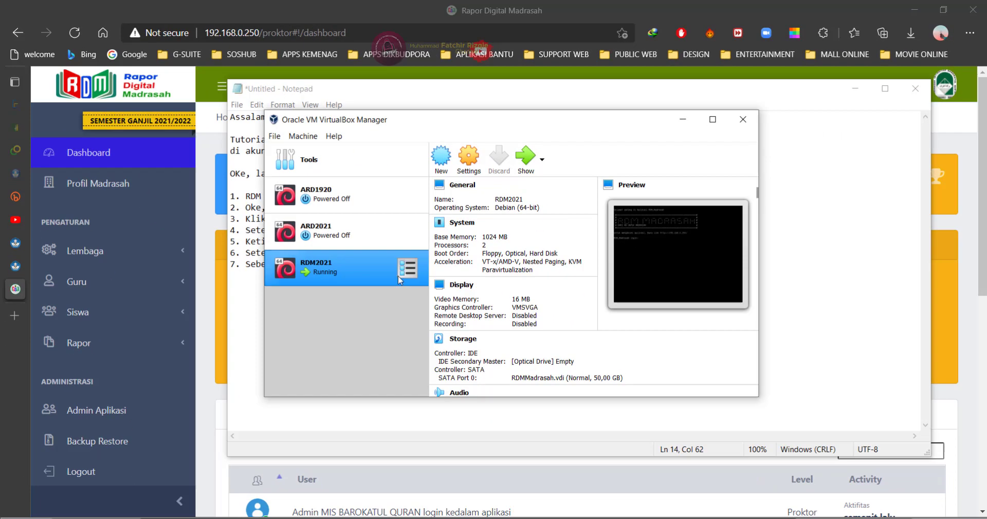
{"action": "left_click", "coordinate": [475, 163]}
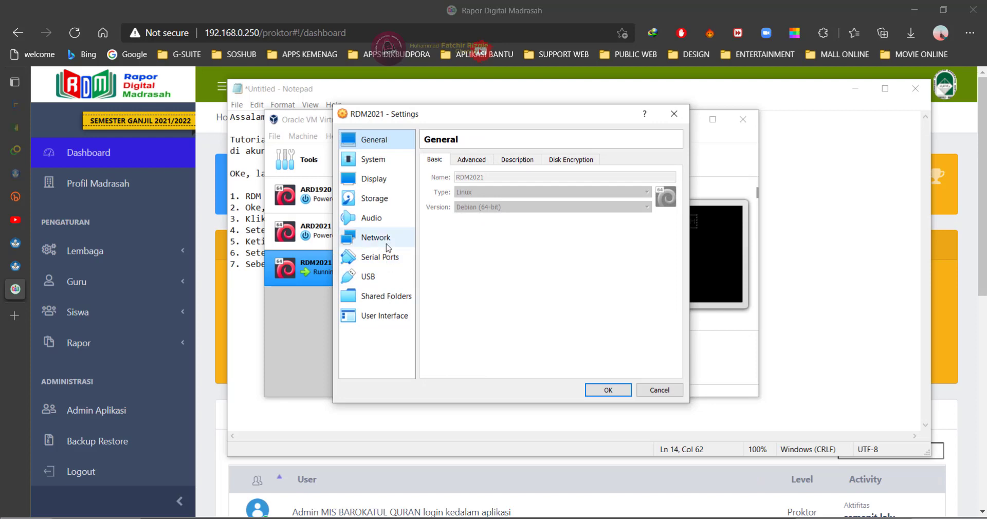
{"action": "left_click", "coordinate": [674, 114]}
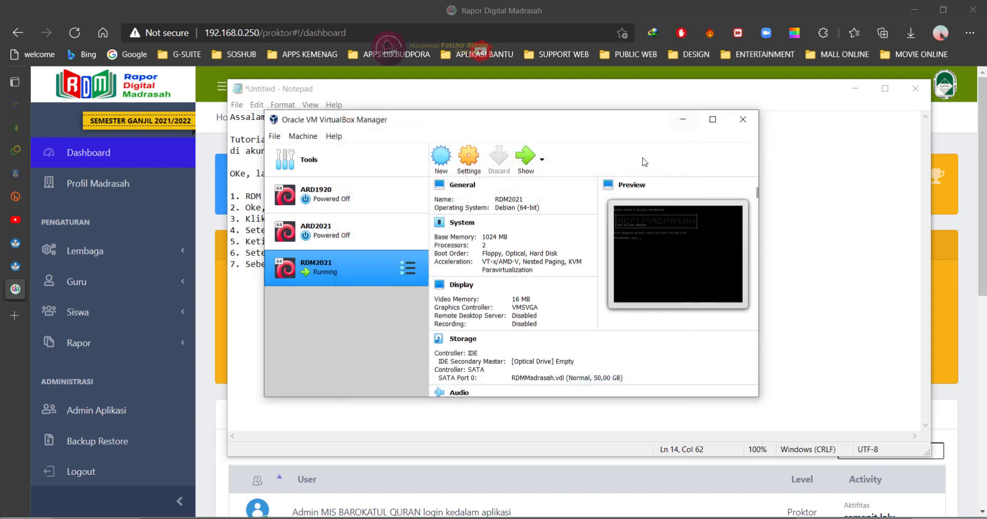
{"action": "left_click", "coordinate": [683, 120]}
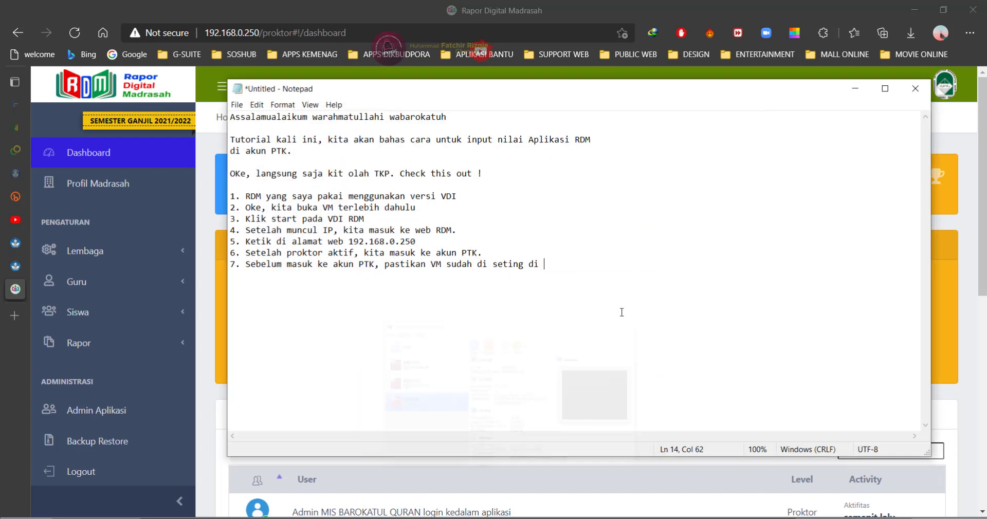
Step: Complete the seventh list item with "network forward pakaim NAT"
{"action": "type", "text": "networ"}
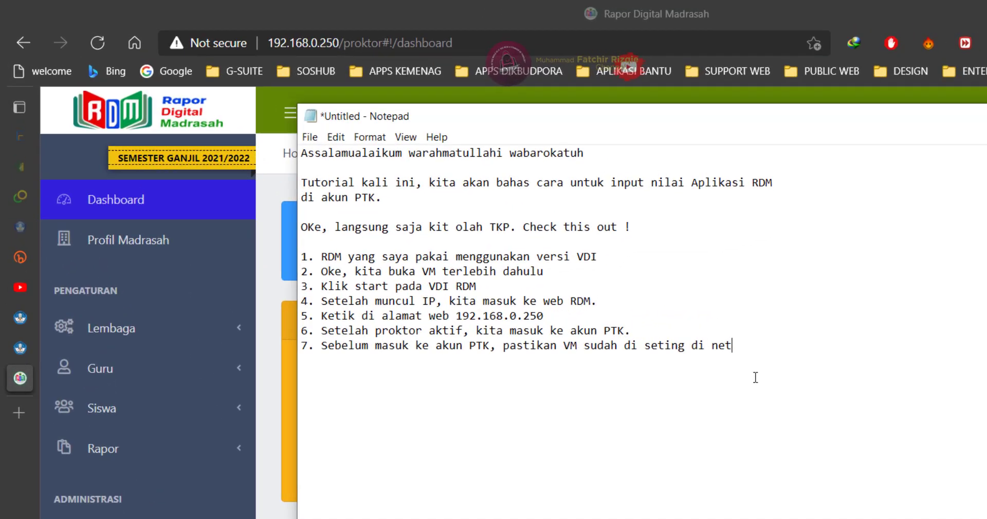
{"action": "type", "text": "k "}
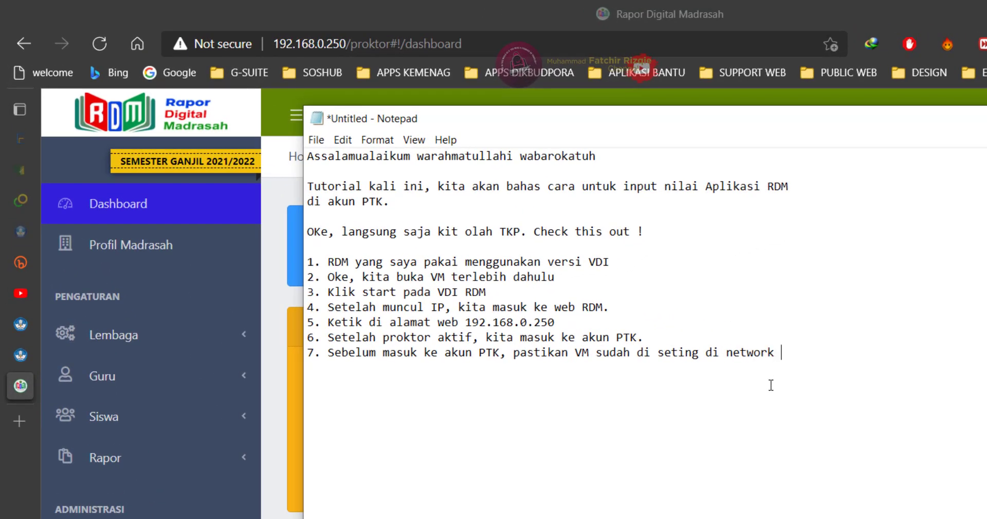
{"action": "type", "text": "forward pakaim NAT"}
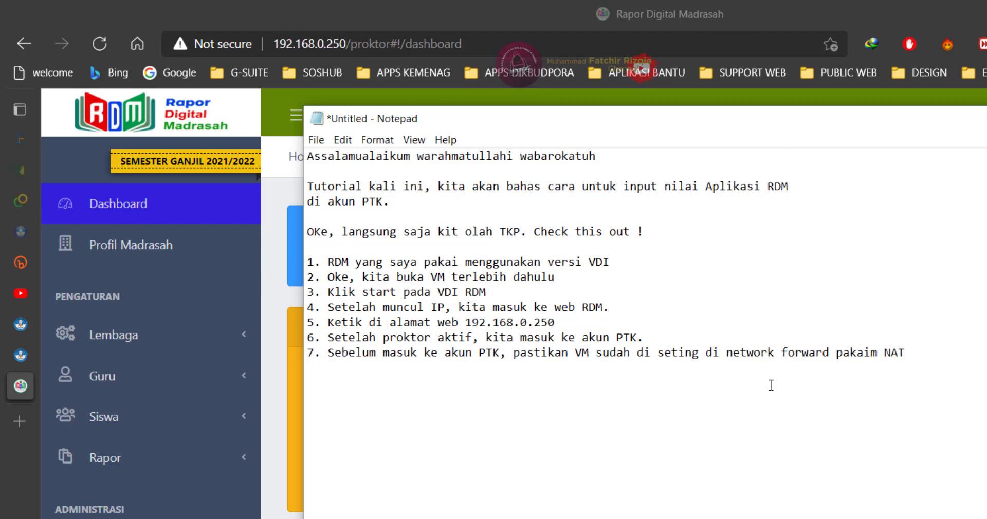
Step: Write the eighth list item as "8. Untuk setingan NAT yang saya pakai seperti ini"
{"action": "type", "text": "8"}
{"action": "type", "text": "Untuk setingan"}
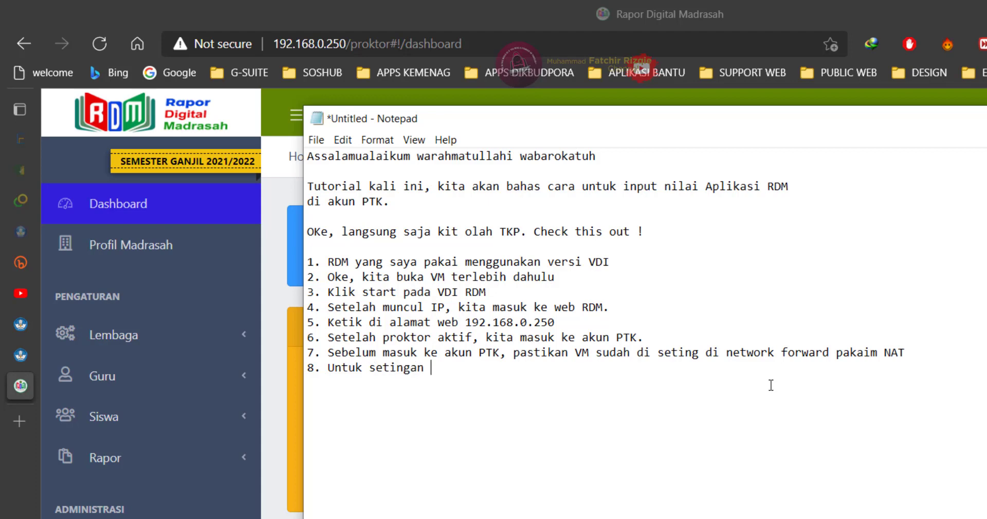
{"action": "type", "text": " NAT ny"}
{"action": "key", "text": "BackSpace"}
{"action": "key", "text": "BackSpace"}
{"action": "type", "text": "yang saya "}
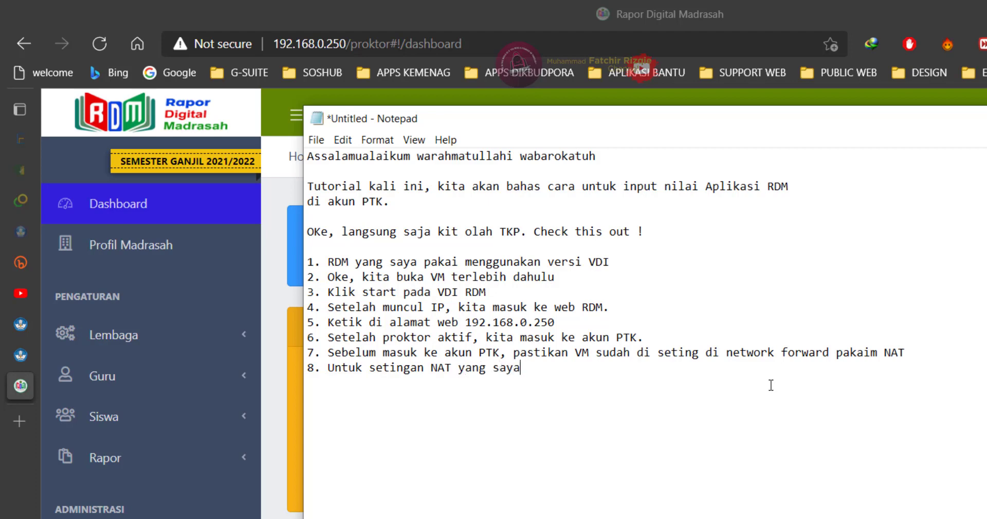
{"action": "type", "text": "pakai sepertui"}
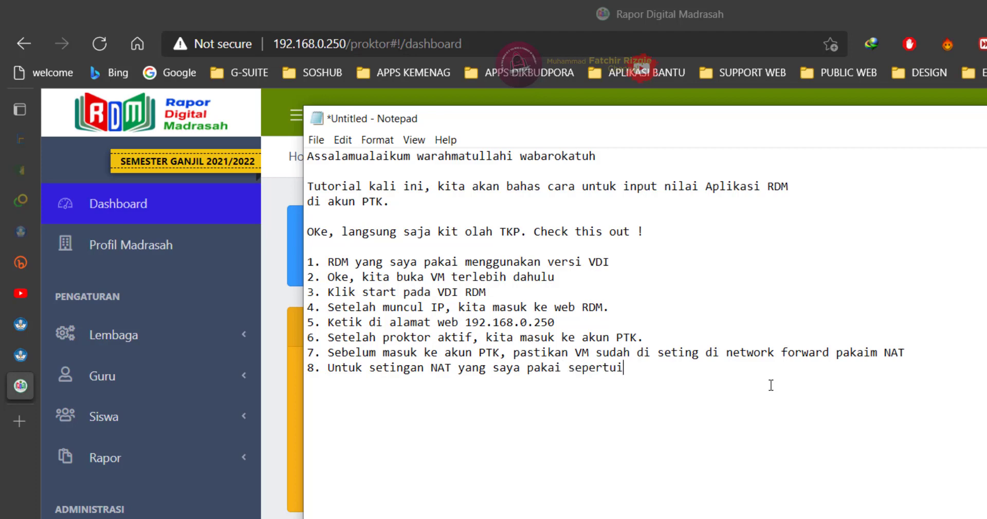
{"action": "key", "text": "BackSpace"}
{"action": "type", "text": "i ini"}
Step: Switch to VirtualBox Manager and examine the RDM2021 machine's Adapter 1 network settings, including the advanced options
{"action": "key", "text": "alt+Tab"}
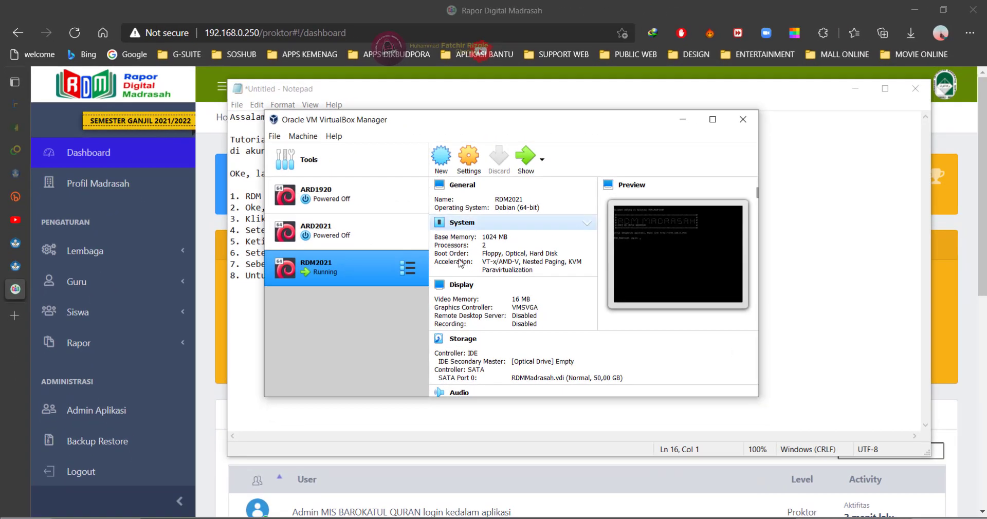
{"action": "left_click", "coordinate": [469, 156]}
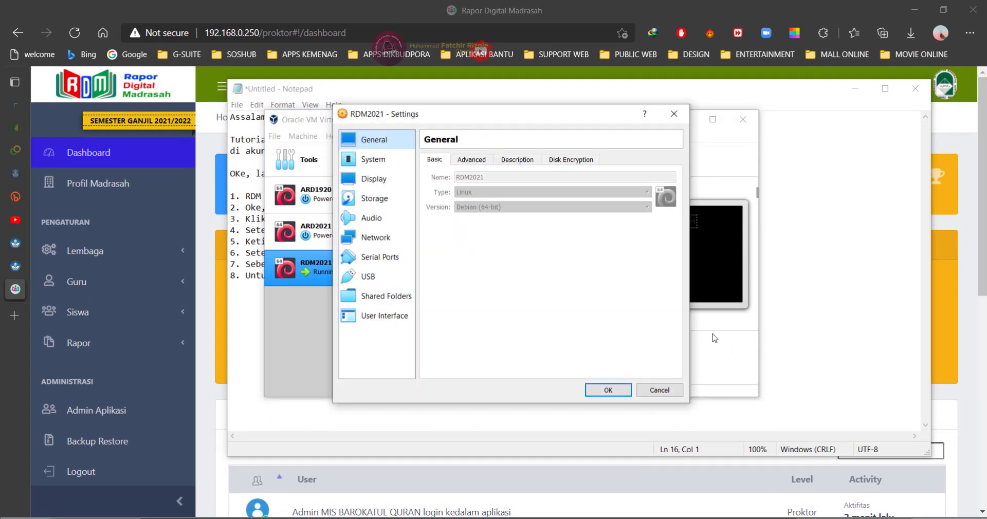
{"action": "left_click", "coordinate": [383, 237]}
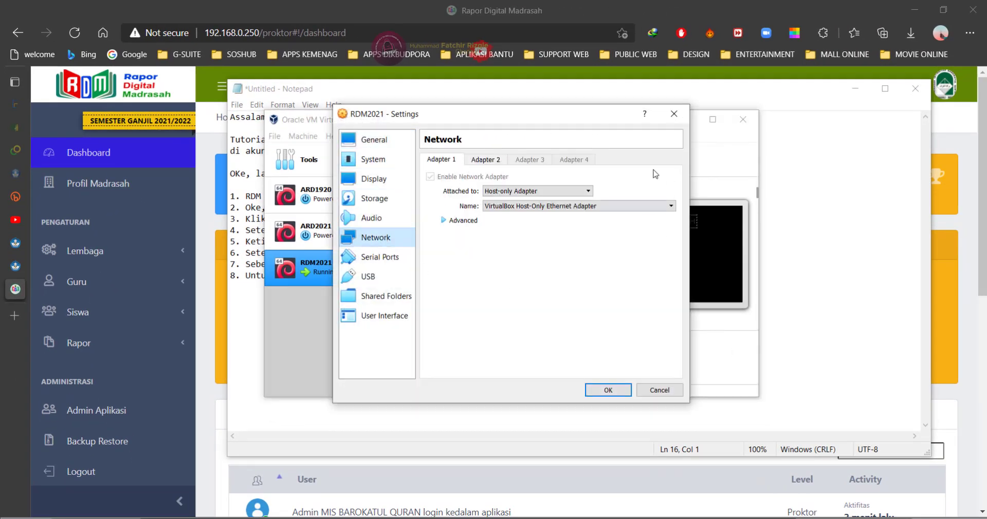
{"action": "left_click", "coordinate": [464, 222]}
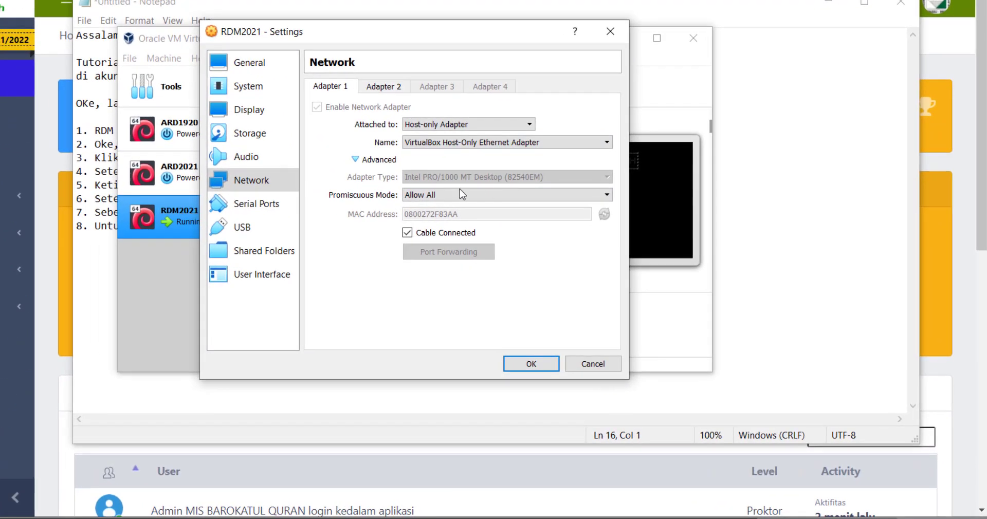
{"action": "left_click", "coordinate": [443, 125]}
{"action": "left_click", "coordinate": [441, 160]}
Step: Examine Adapter 2's network attachment and its port forwarding rules
{"action": "left_click", "coordinate": [385, 85]}
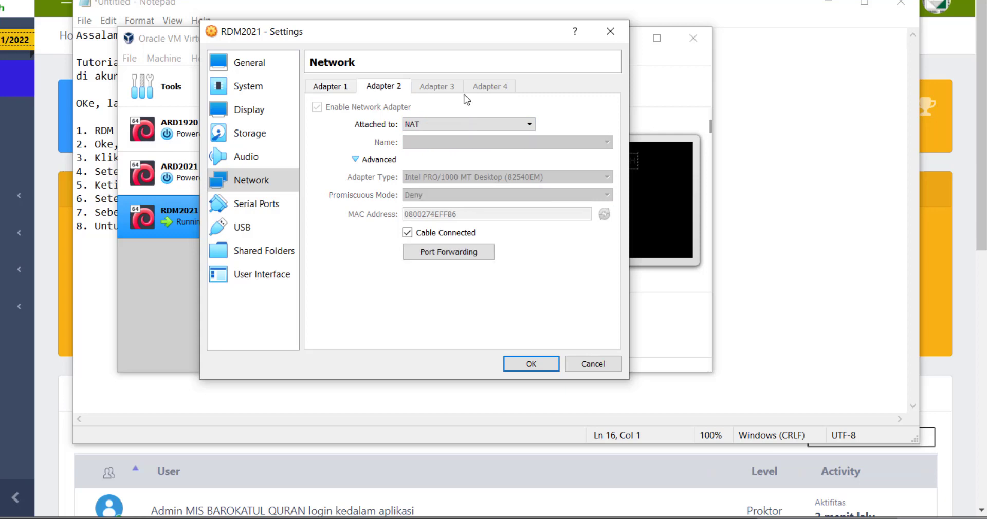
{"action": "left_click", "coordinate": [420, 126]}
{"action": "left_click", "coordinate": [420, 126]}
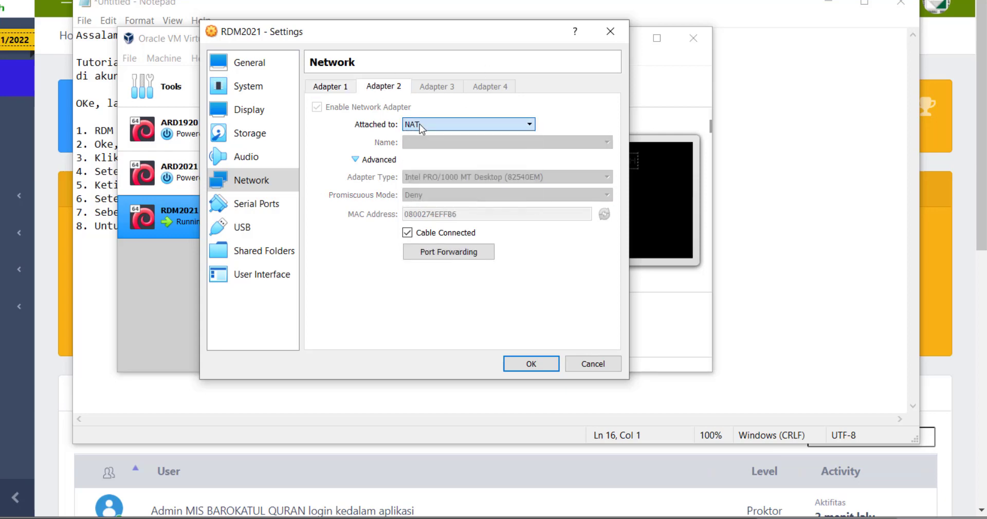
{"action": "left_click", "coordinate": [457, 253]}
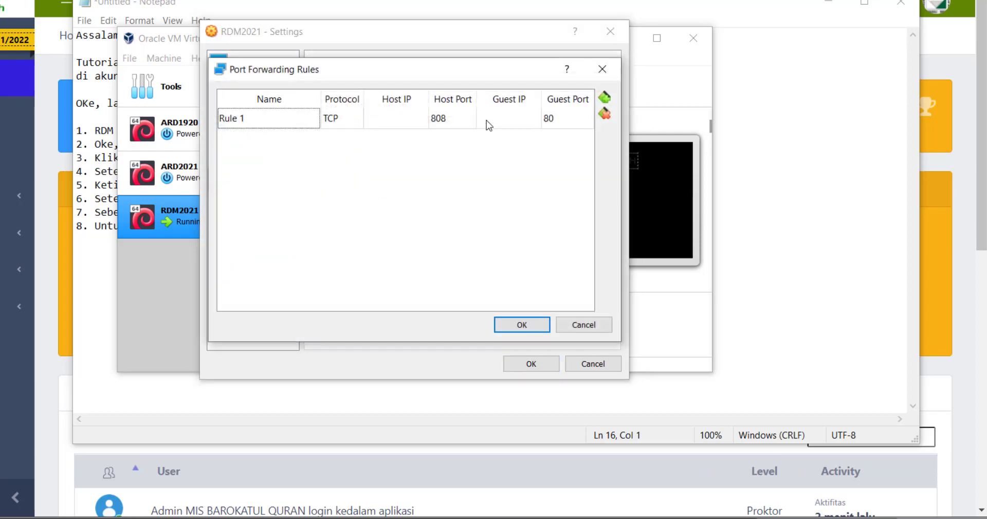
{"action": "left_click_drag", "start_coordinate": [469, 72], "coordinate": [596, 154]}
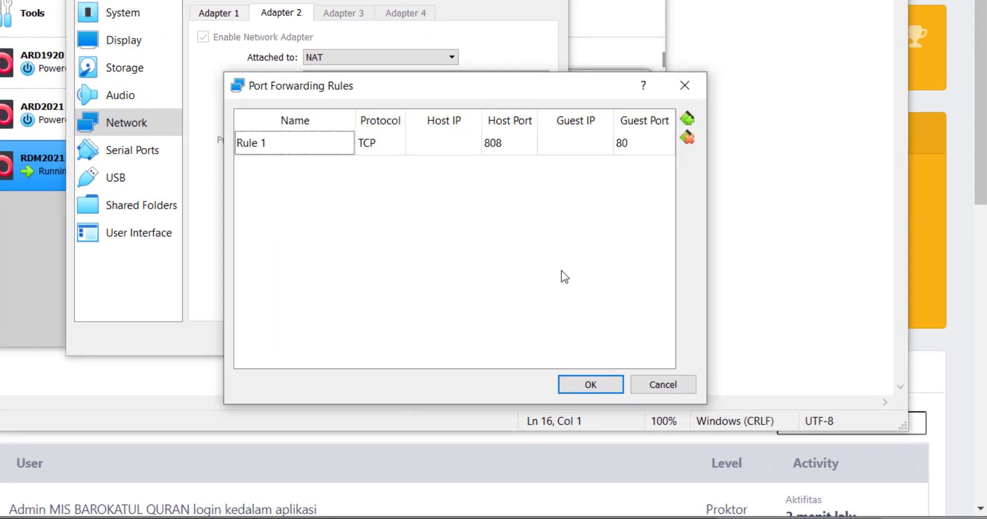
{"action": "left_click_drag", "start_coordinate": [541, 84], "coordinate": [511, 64]}
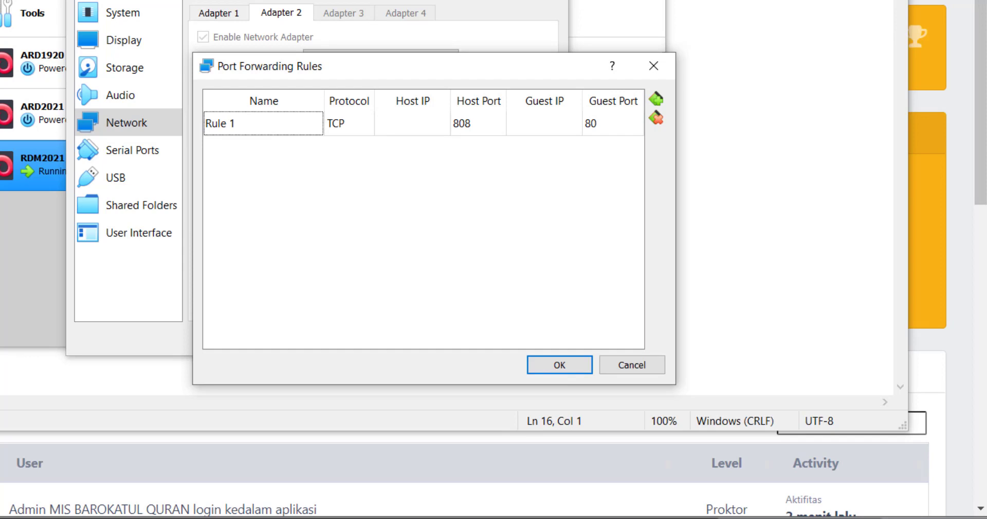
Step: Return to Notepad, write the ninth list item as "9. OKe ? lanjut", and start item 10
{"action": "left_click", "coordinate": [494, 518]}
{"action": "key", "text": "Return"}
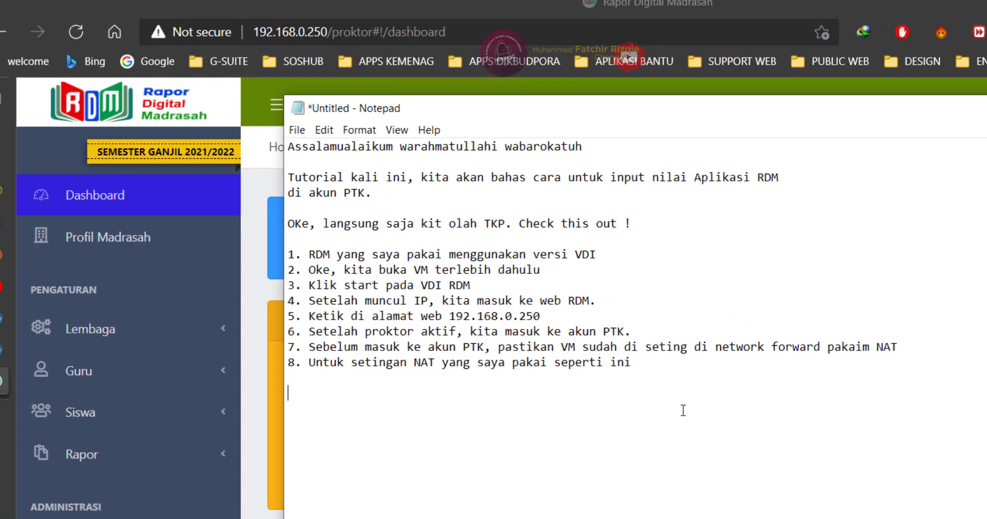
{"action": "type", "text": "9. Oke"}
{"action": "key", "text": "BackSpace"}
{"action": "key", "text": "BackSpace"}
{"action": "key", "text": "BackSpace"}
{"action": "key", "text": "BackSpace"}
{"action": "key", "text": "BackSpace"}
{"action": "key", "text": "BackSpace"}
{"action": "key", "text": "BackSpace"}
{"action": "type", "text": "9. OKe ? lanj"}
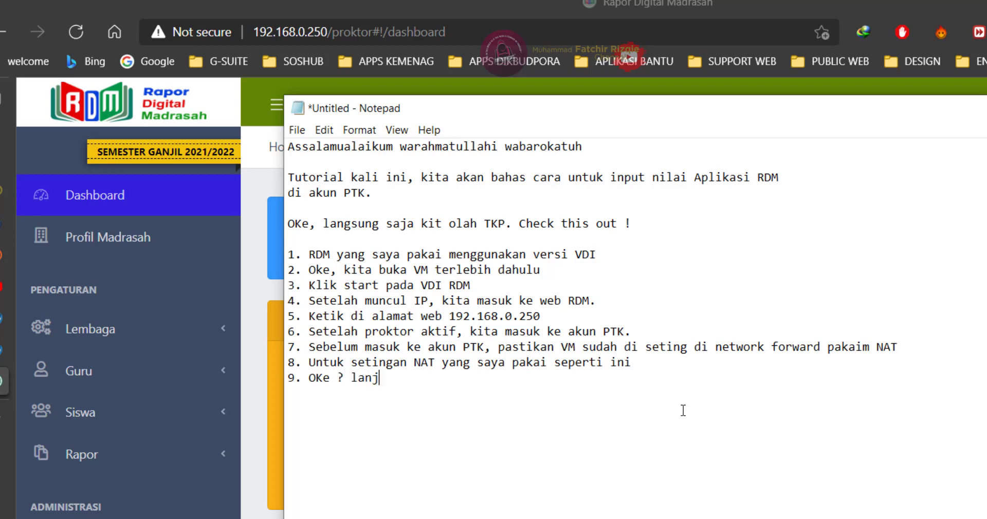
{"action": "type", "text": "ut 10. BUka"}
Step: Write the tenth list item as "10. buka laman web baru dengan IP address wifi"
{"action": "key", "text": "BackSpace"}
{"action": "key", "text": "BackSpace"}
{"action": "key", "text": "BackSpace"}
{"action": "key", "text": "BackSpace"}
{"action": "key", "text": "BackSpace"}
{"action": "key", "text": "BackSpace"}
{"action": "type", "text": "buka laman w"}
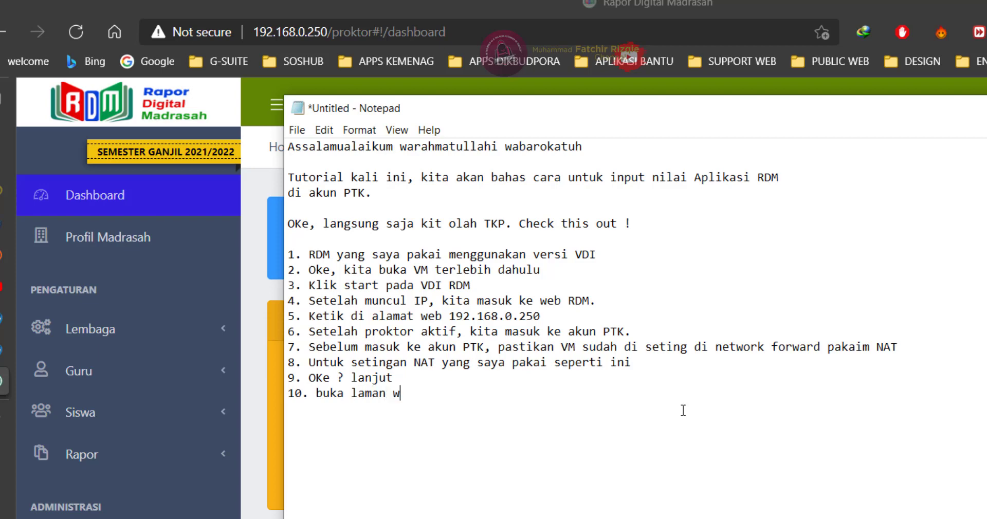
{"action": "type", "text": "eb baru dengan"}
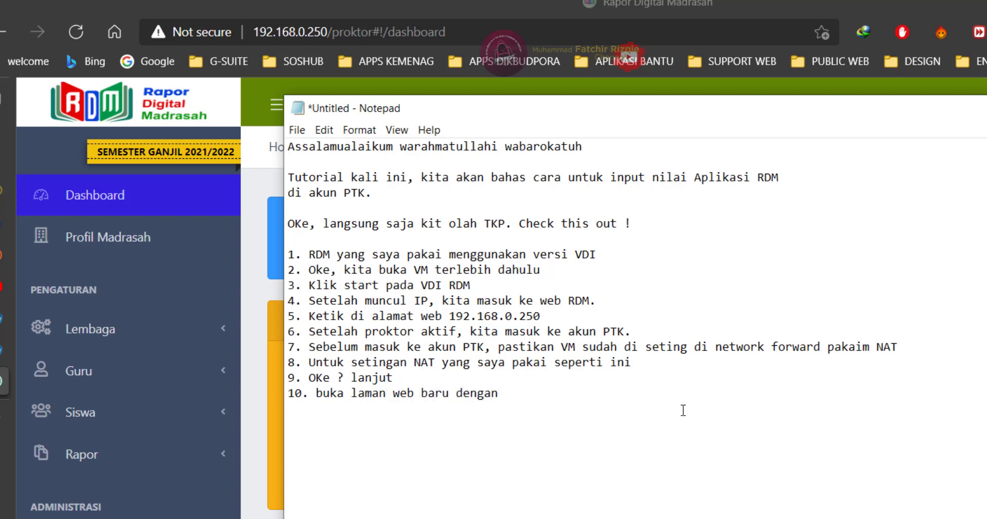
{"action": "type", "text": " IP adres"}
{"action": "key", "text": "BackSpace"}
{"action": "key", "text": "BackSpace"}
{"action": "key", "text": "BackSpace"}
{"action": "key", "text": "BackSpace"}
{"action": "type", "text": "dress wifi"}
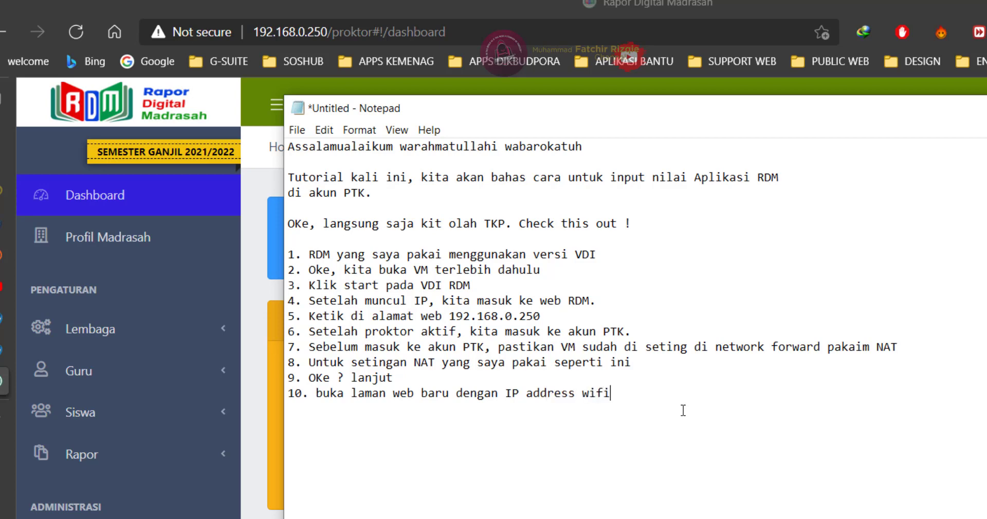
Step: Finish the tenth list item with "kita" and start the eleventh as "11. IP adress"
{"action": "type", "text": " kita "}
{"action": "type", "text": "11"}
{"action": "type", "text": ". IP adress"}
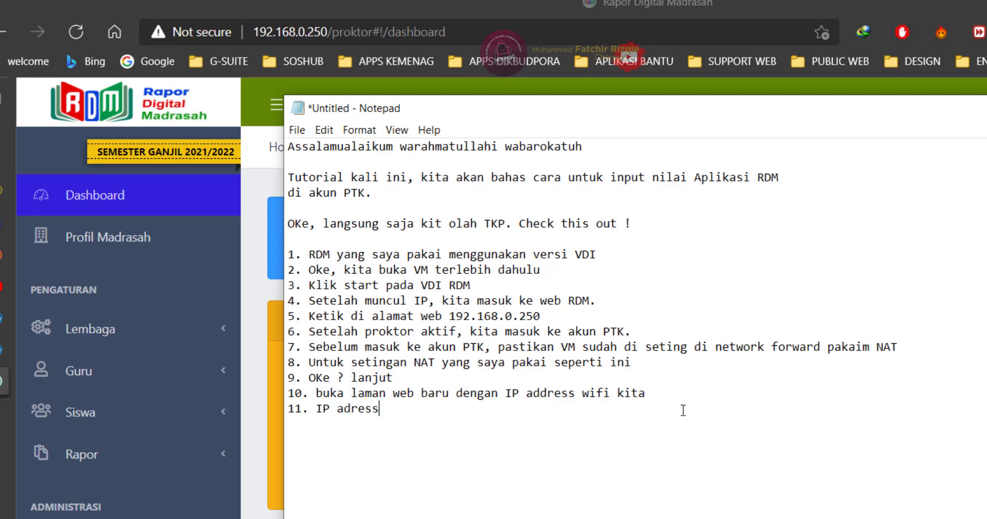
Step: Continue the eleventh list item with "boleh pakai CMD"
{"action": "type", "text": " nbisa"}
{"action": "key", "text": "BackSpace"}
{"action": "key", "text": "BackSpace"}
{"action": "key", "text": "BackSpace"}
{"action": "key", "text": "BackSpace"}
{"action": "key", "text": "BackSpace"}
{"action": "type", "text": "boleh"}
{"action": "type", "text": " papaki"}
{"action": "key", "text": "BackSpace"}
{"action": "key", "text": "BackSpace"}
{"action": "key", "text": "BackSpace"}
{"action": "key", "text": "BackSpace"}
{"action": "type", "text": "kai CMD"}
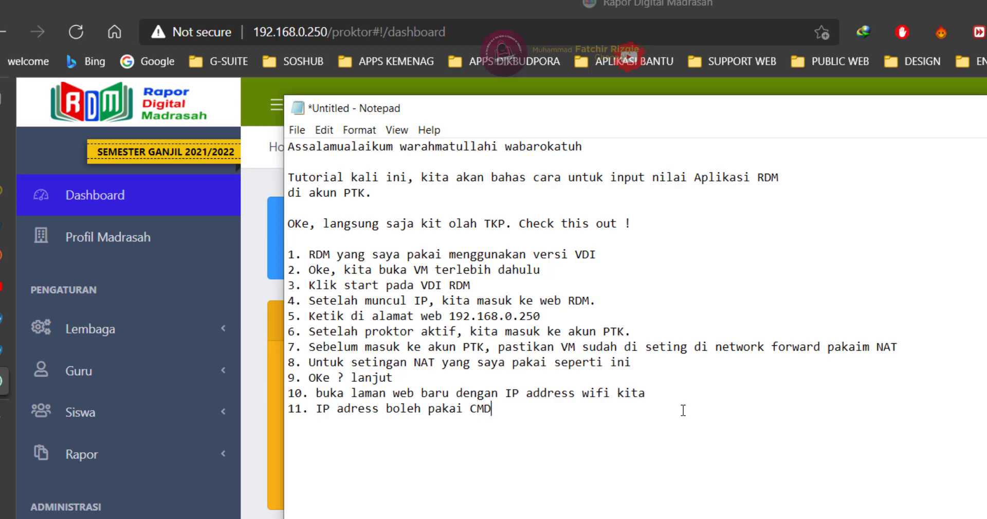
Step: Complete the eleventh list item with "run atau di proeprties wifi (suka suka aja)" and start item 12
{"action": "type", "text": " run atau di proepr"}
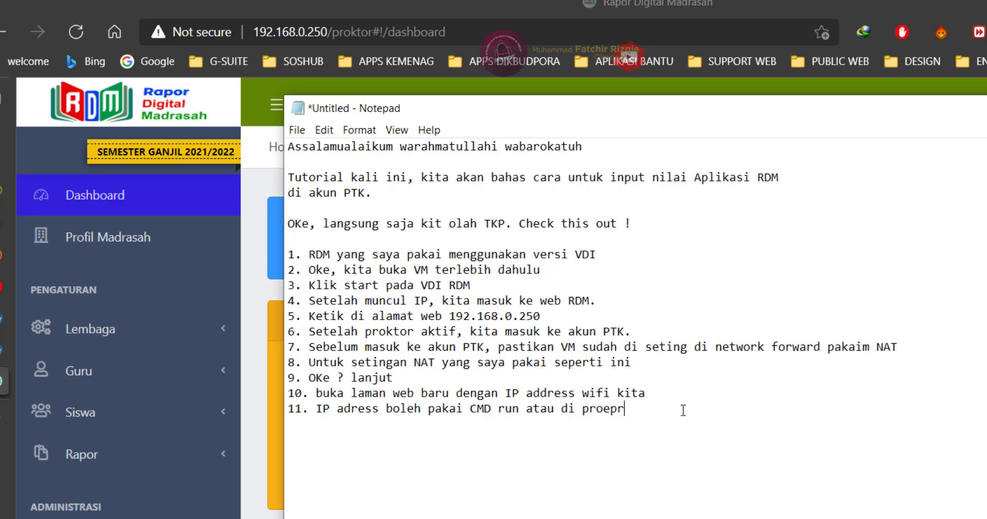
{"action": "type", "text": "ties"}
{"action": "type", "text": " wif"}
{"action": "type", "text": "("}
{"action": "type", "text": " be"}
{"action": "key", "text": "BackSpace"}
{"action": "key", "text": "BackSpace"}
{"action": "key", "text": "BackSpace"}
{"action": "type", "text": "sus"}
{"action": "key", "text": "BackSpace"}
{"action": "type", "text": "ka suka "}
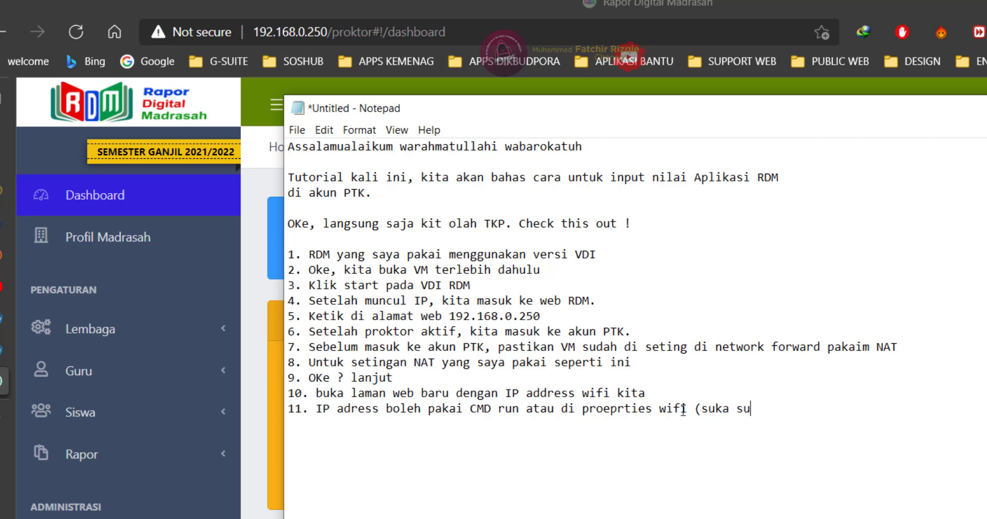
{"action": "type", "text": "aja) "}
{"action": "type", "text": "12"}
{"action": "type", "text": "."}
Step: Open the connected Wi-Fi network's properties in Windows Settings and highlight its IPv4 address
{"action": "key", "text": "super+r"}
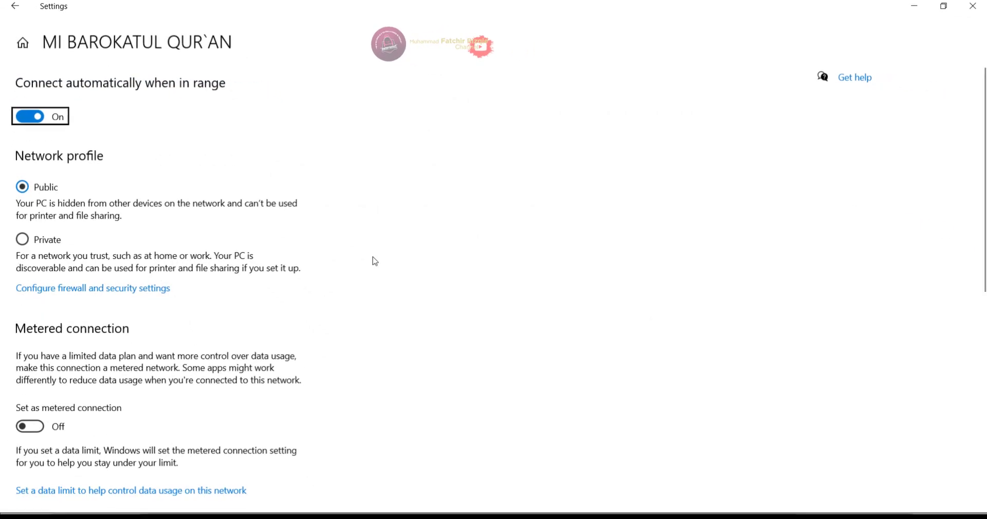
{"action": "scroll", "coordinate": [204, 300], "scroll_direction": "down", "scroll_amount": 10}
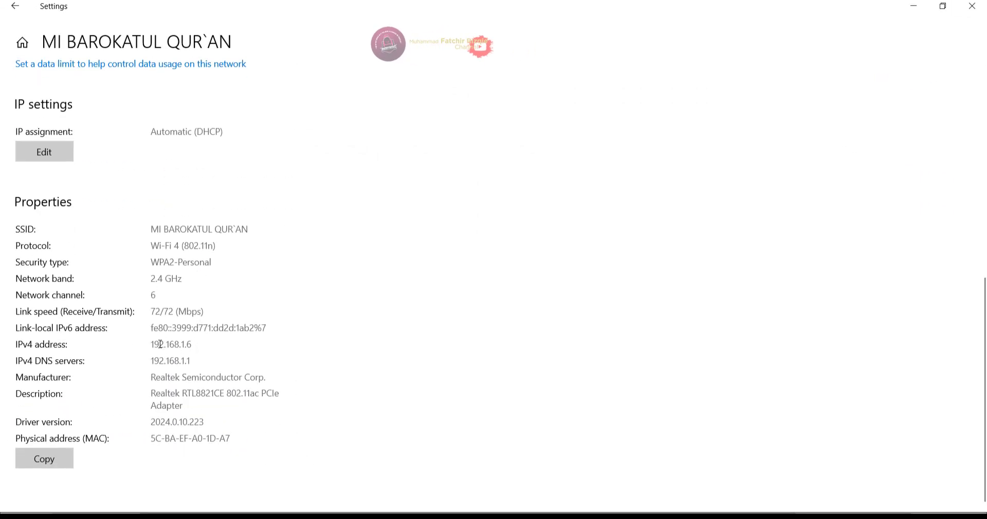
{"action": "left_click_drag", "start_coordinate": [153, 344], "coordinate": [216, 344]}
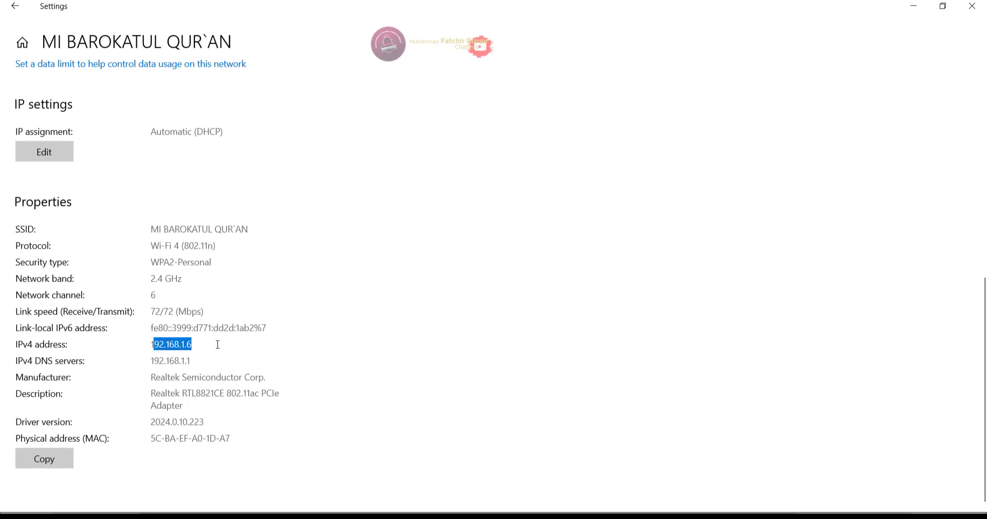
{"action": "left_click", "coordinate": [150, 345]}
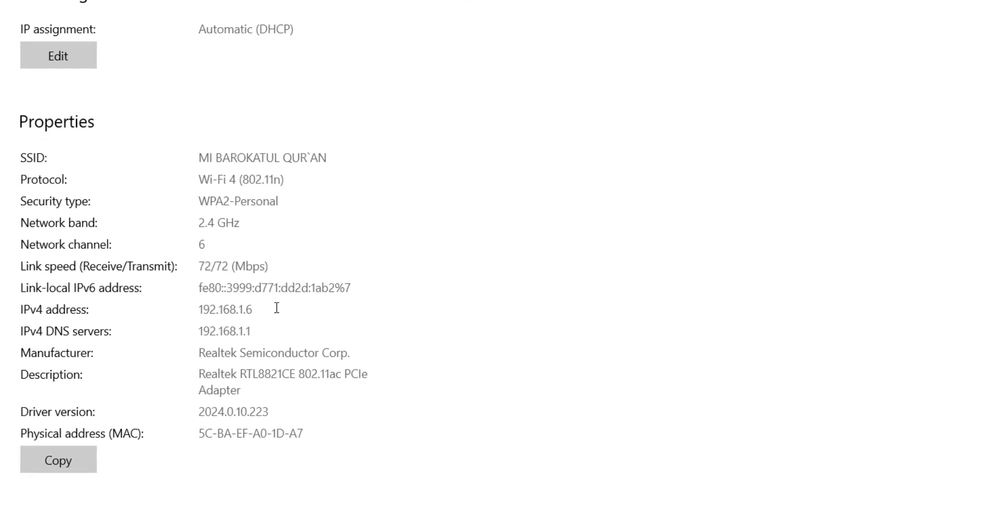
{"action": "left_click_drag", "start_coordinate": [201, 312], "coordinate": [264, 308]}
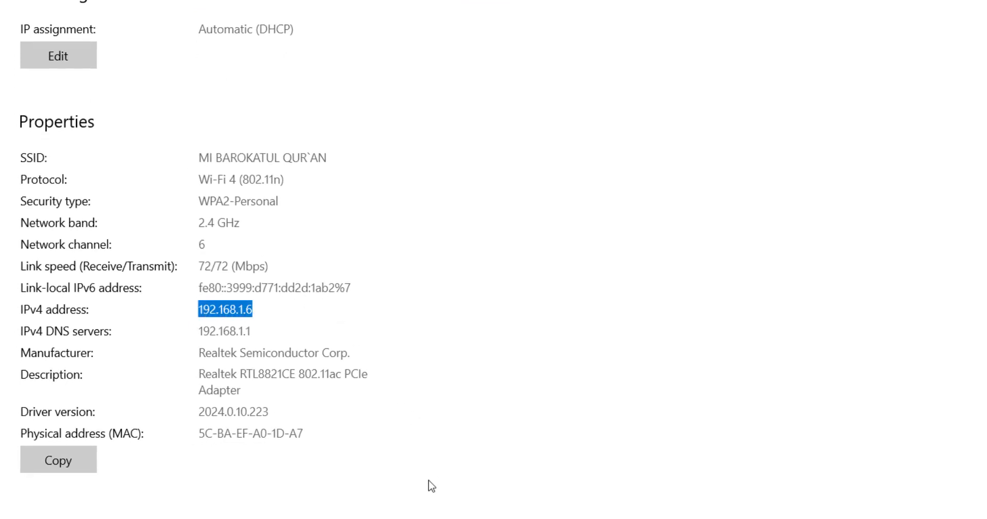
Step: Return to Notepad and write the twelfth list item as "12. copy saja ip4 nya"
{"action": "left_click", "coordinate": [790, 518]}
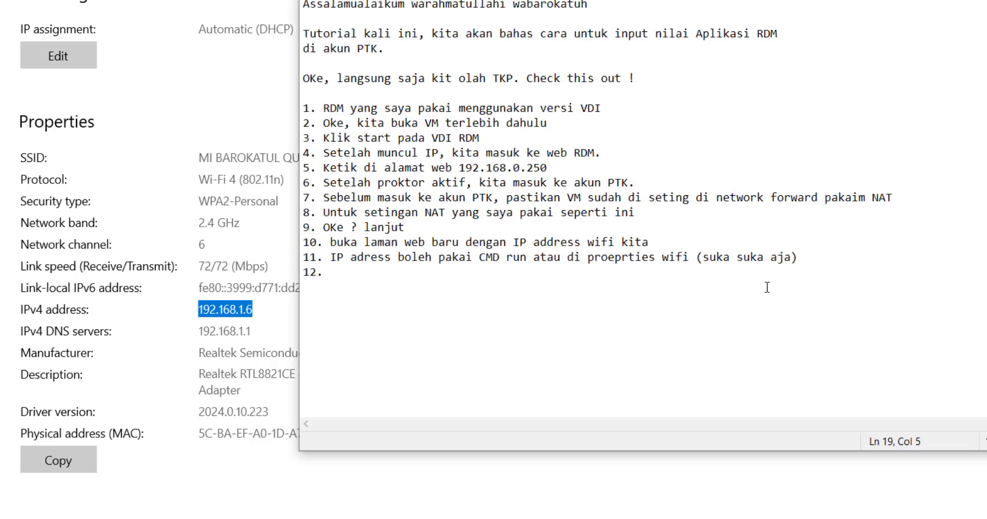
{"action": "type", "text": "copy saja ip4"}
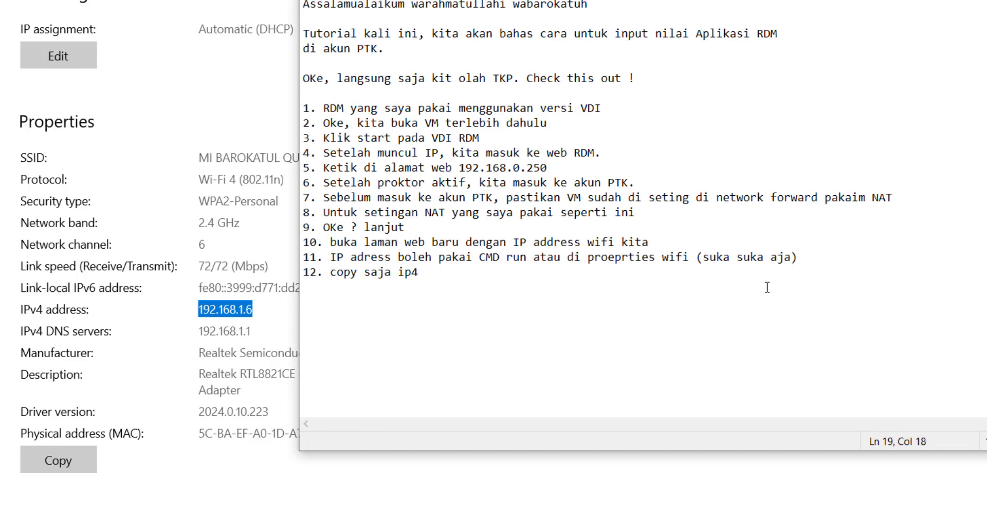
{"action": "type", "text": " nya"}
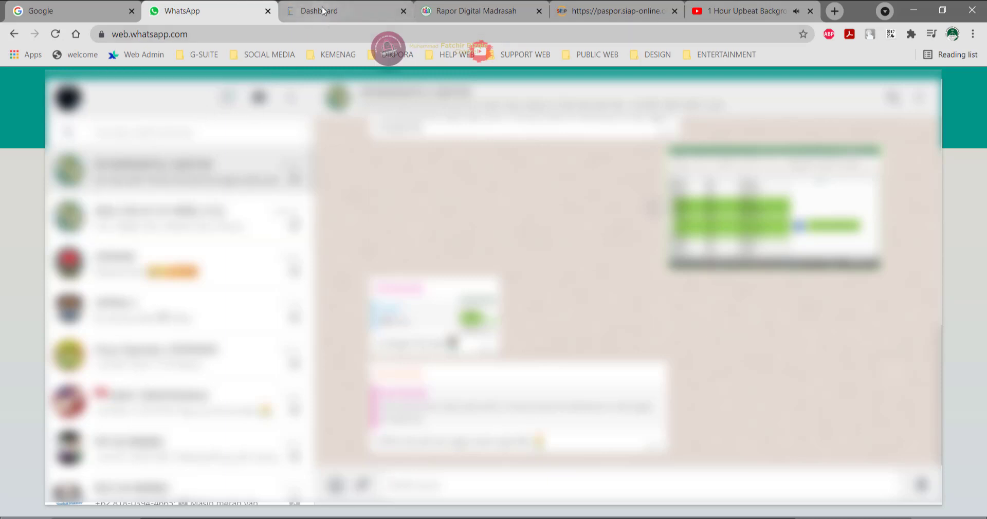
Step: Switch to Chrome and load 192.168.1.6:808 in a new tab
{"action": "left_click", "coordinate": [322, 7]}
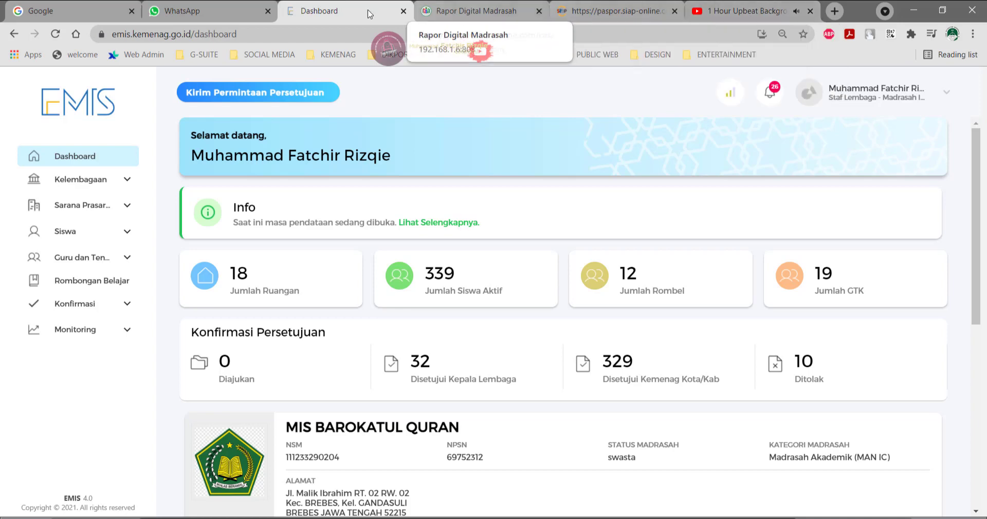
{"action": "left_click", "coordinate": [233, 2]}
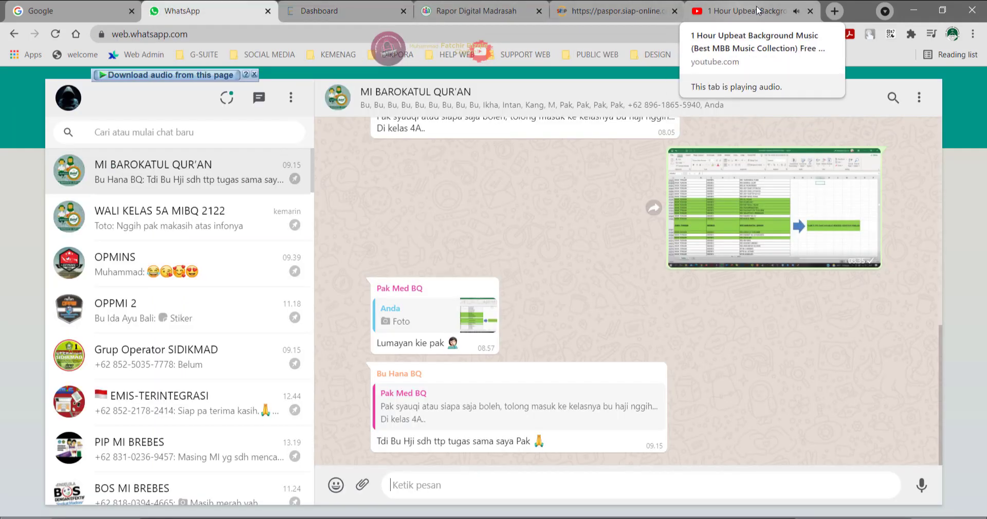
{"action": "left_click", "coordinate": [835, 12]}
{"action": "left_click", "coordinate": [638, 32]}
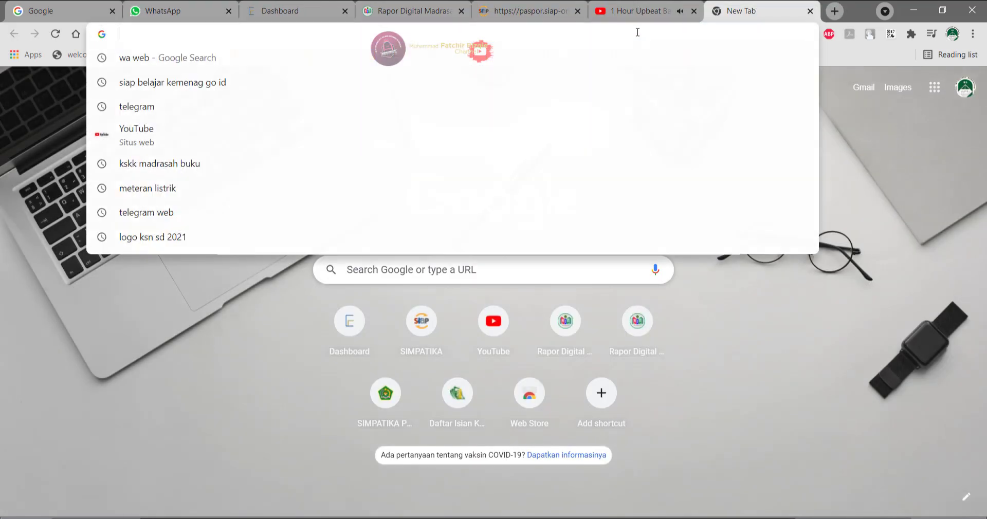
{"action": "type", "text": "192.168.1.6"}
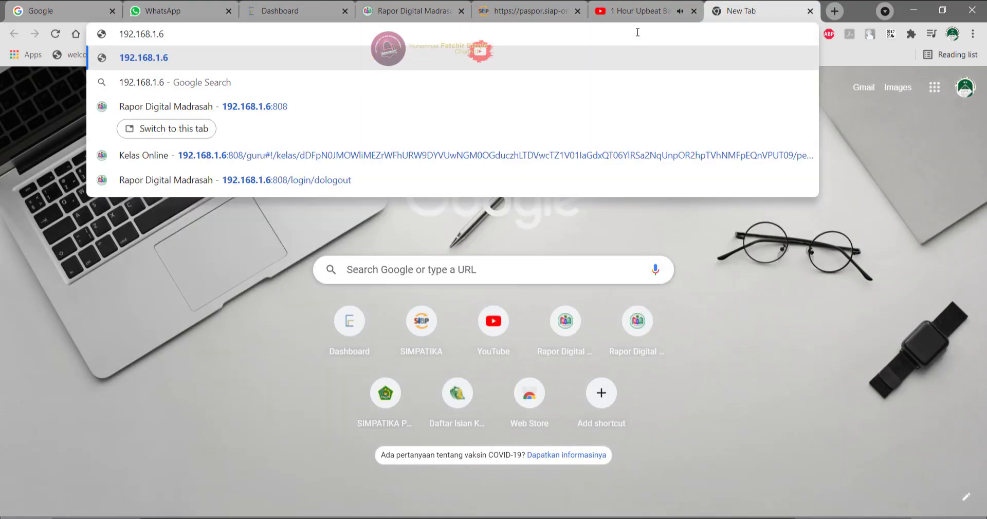
{"action": "type", "text": ":"}
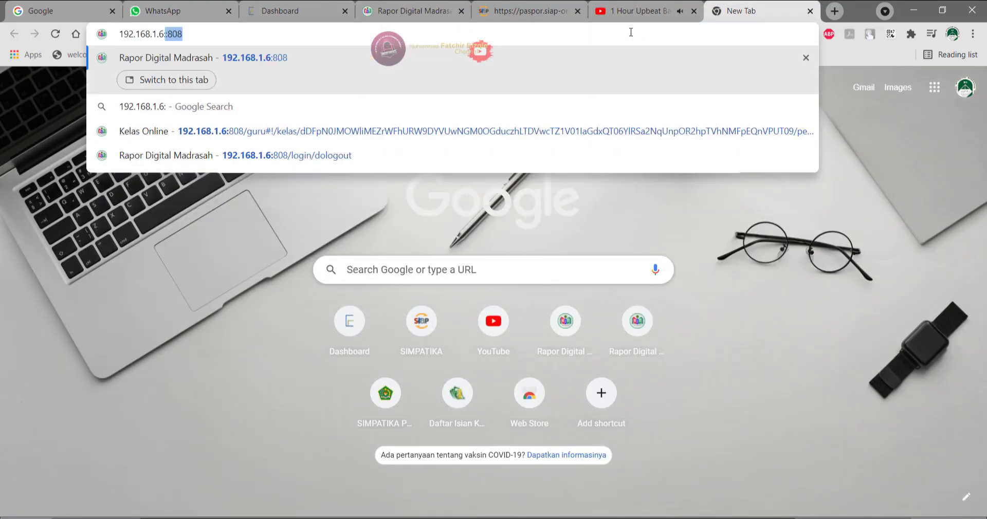
{"action": "left_click", "coordinate": [251, 62]}
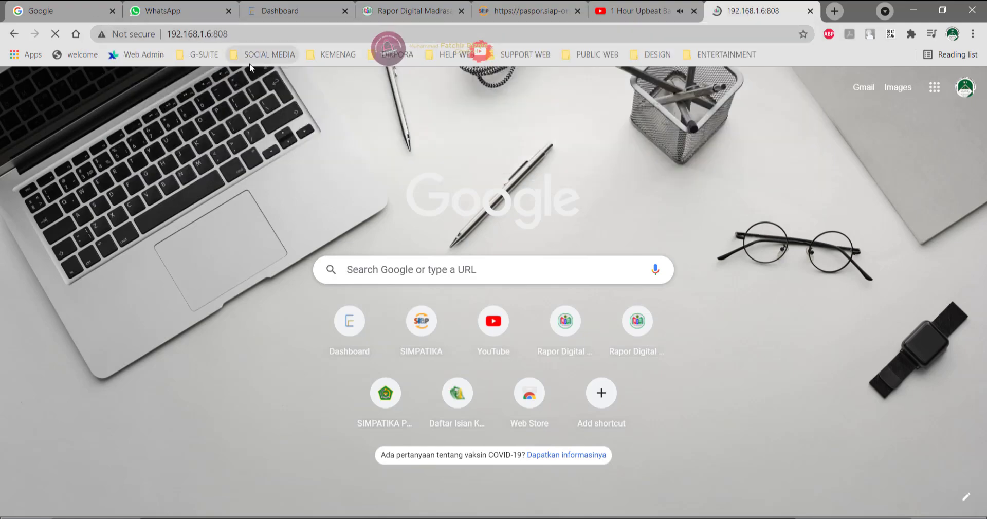
Step: Return to Notepad, write item 13 as "Perhatikan di web baru RDM, jangan lupa di kasih titik 2 dan ip panggilnya", and start item 14
{"action": "key", "text": "alt+Tab"}
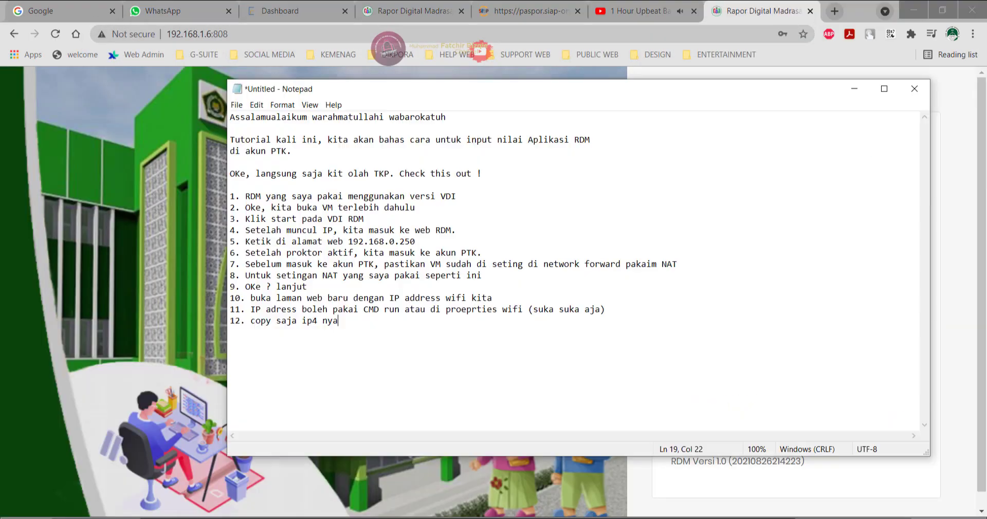
{"action": "key", "text": "Return"}
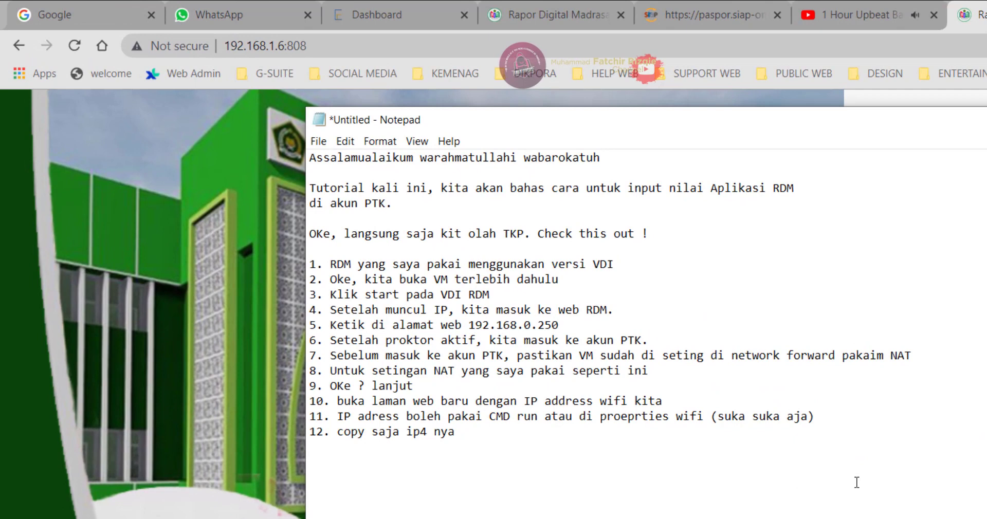
{"action": "type", "text": "13. Perhatikan"}
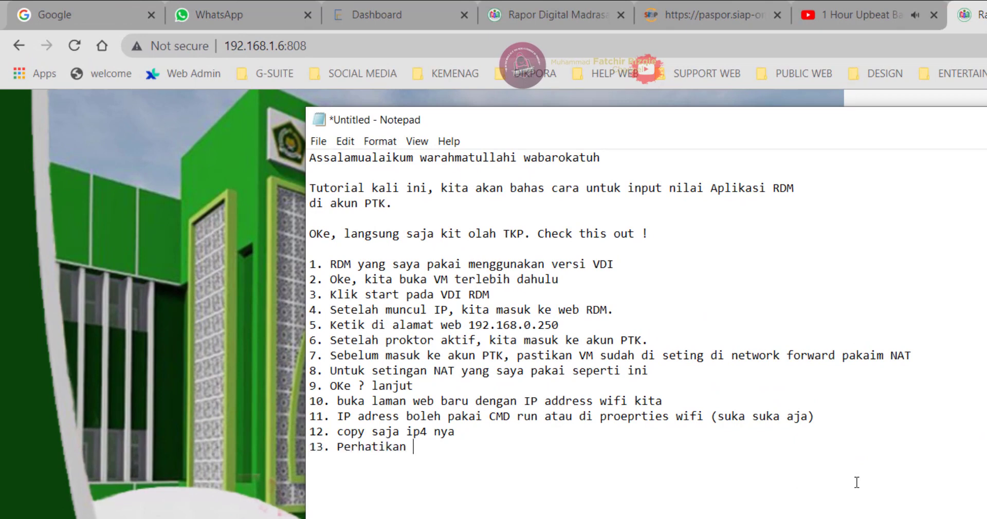
{"action": "type", "text": " di web baru"}
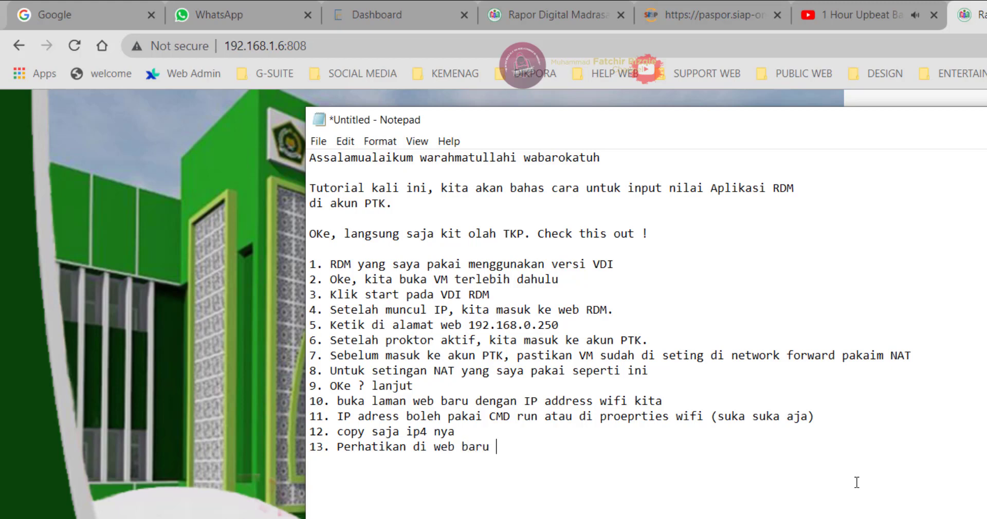
{"action": "type", "text": " RDM, jangan lup"}
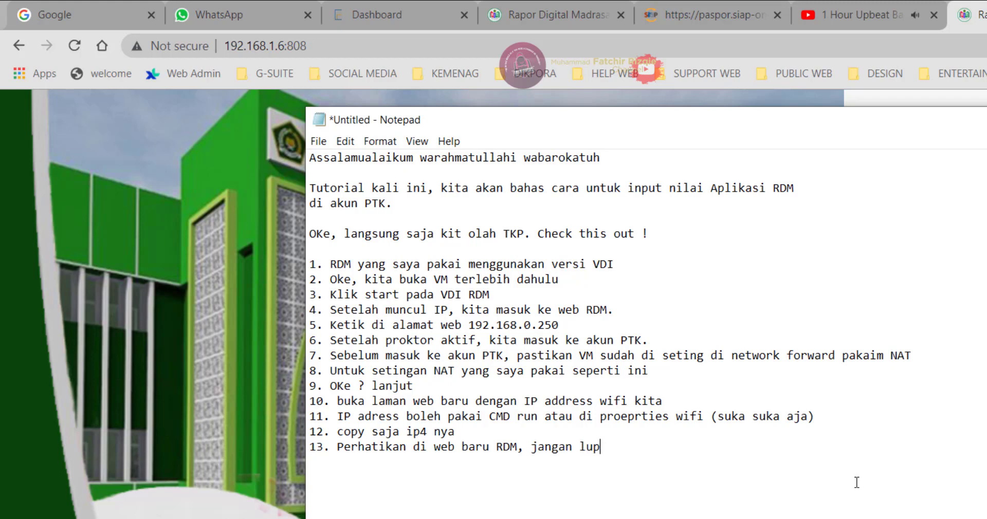
{"action": "type", "text": "a di kasih titik "}
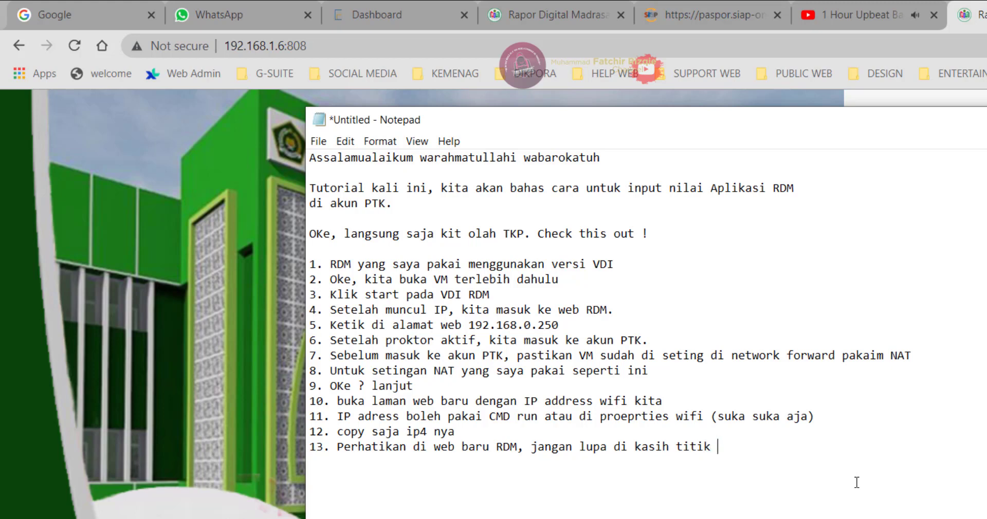
{"action": "type", "text": "2 dan ip panggilnya "}
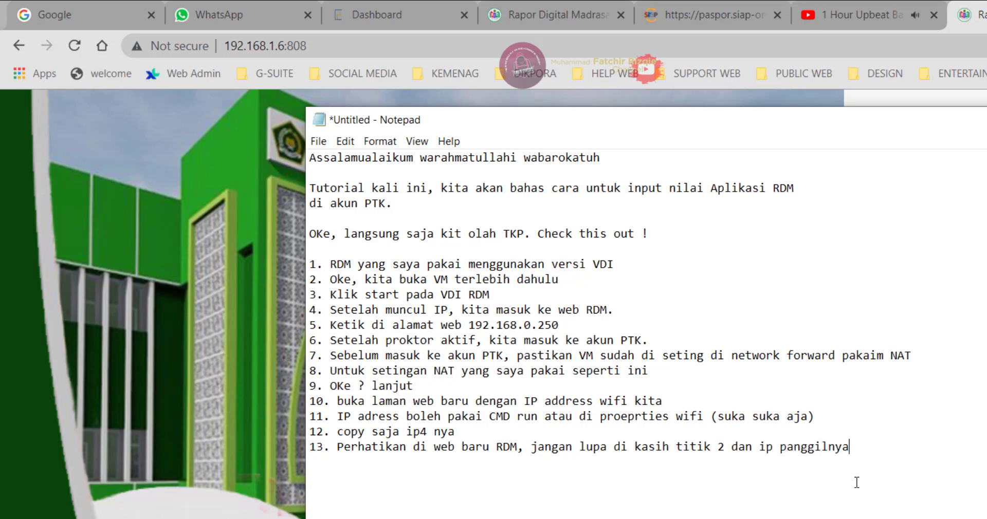
{"action": "type", "text": "14."}
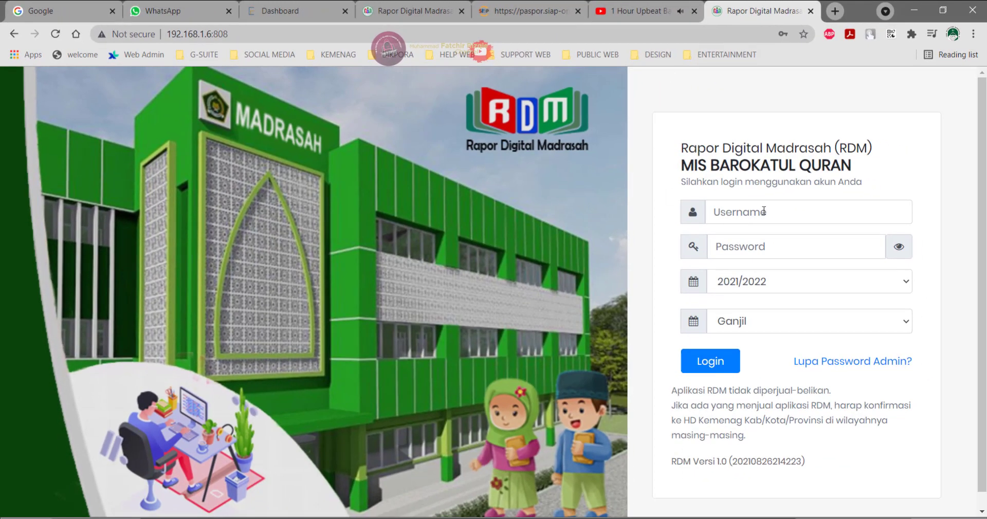
Step: Switch back to Chrome, log in to RDM with the PTK account's saved username and password, and open class V A under Akidah Akhlak
{"action": "left_click", "coordinate": [765, 210]}
{"action": "left_click", "coordinate": [793, 247]}
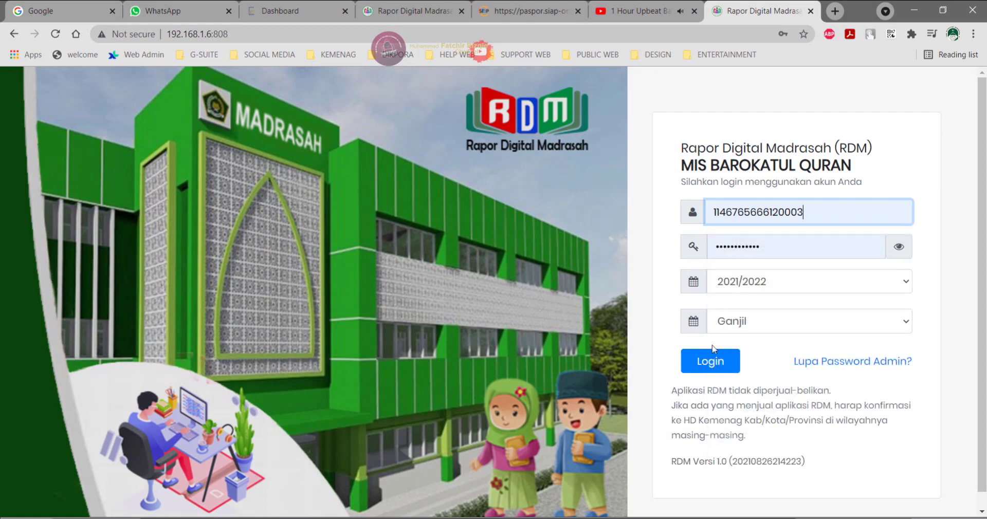
{"action": "left_click", "coordinate": [710, 361]}
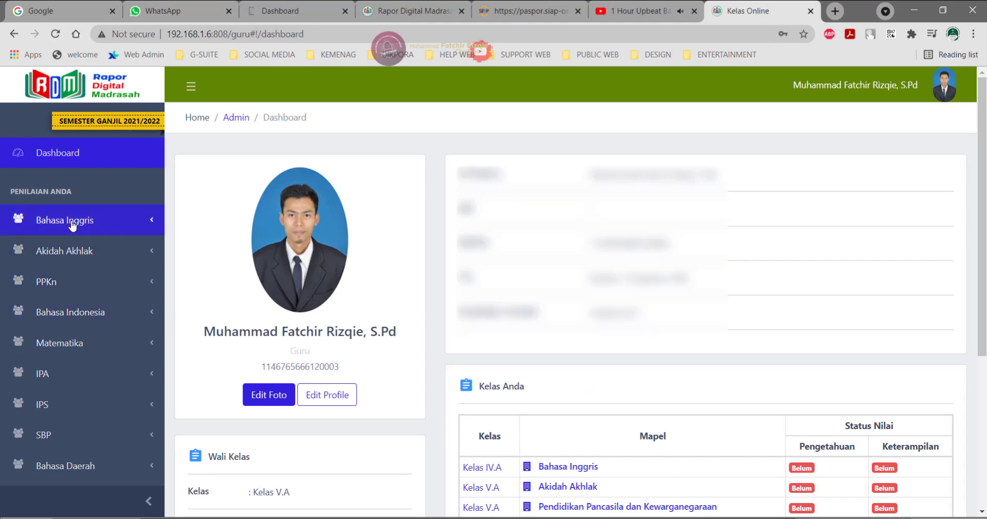
{"action": "left_click", "coordinate": [64, 251]}
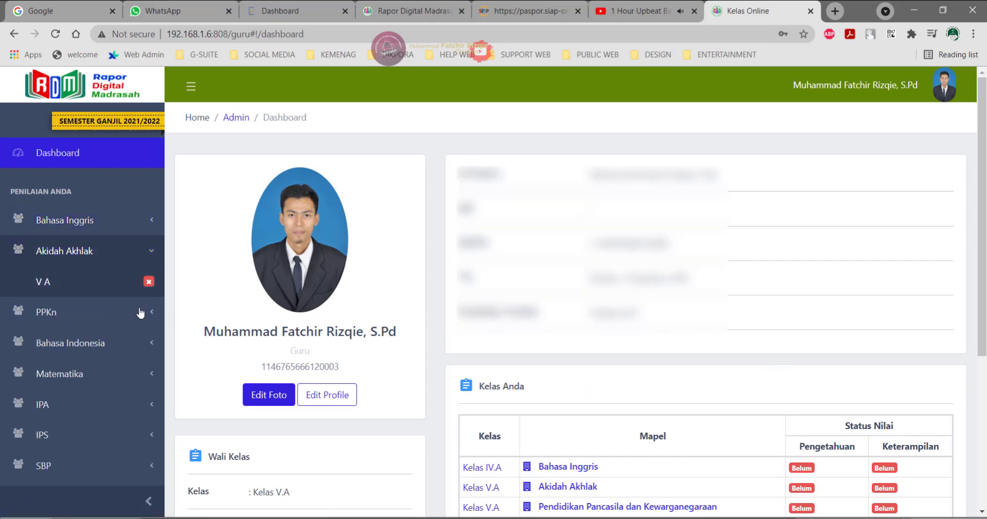
{"action": "left_click", "coordinate": [41, 283]}
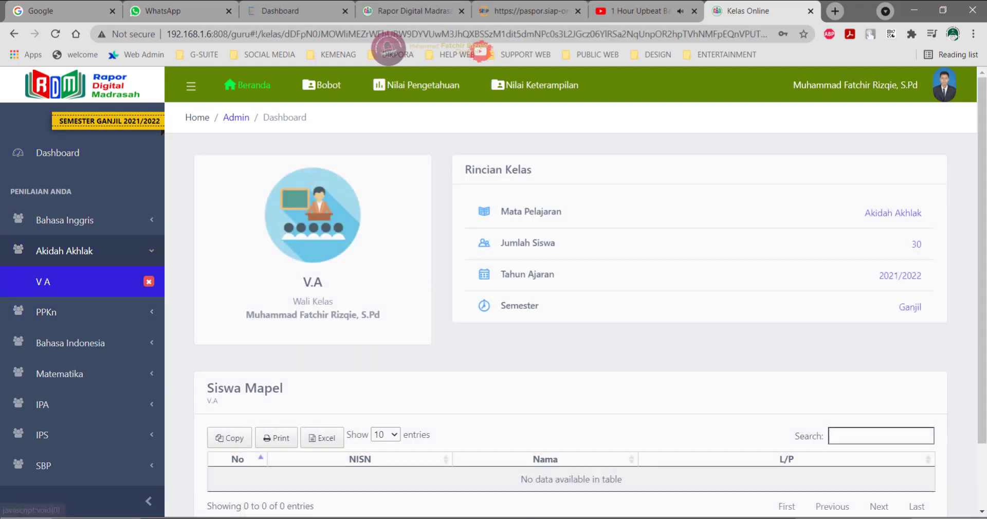
Step: Return to Notepad and write the fourteenth list item as "14. Kita pakai akun PTK salah satu oke."
{"action": "key", "text": "alt+Tab"}
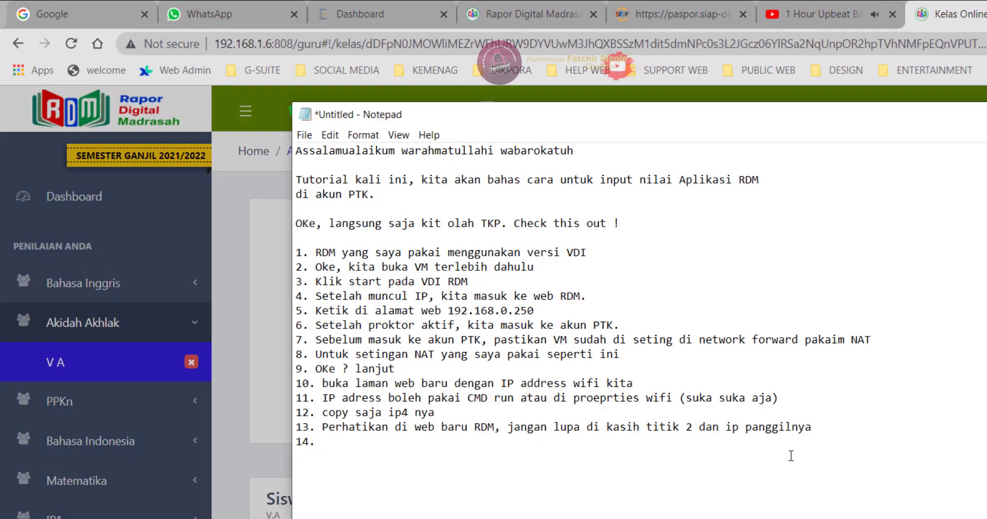
{"action": "type", "text": "Kita"}
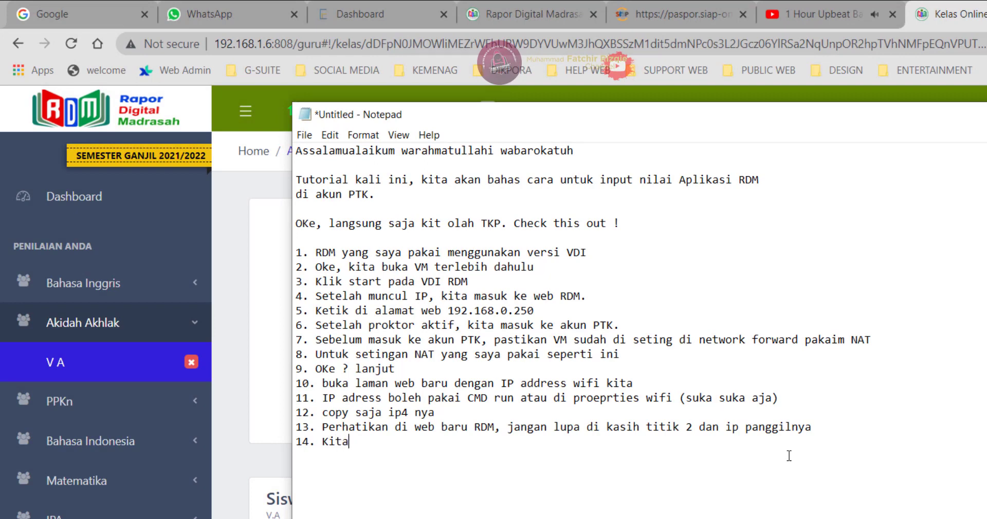
{"action": "type", "text": " pakai akun say"}
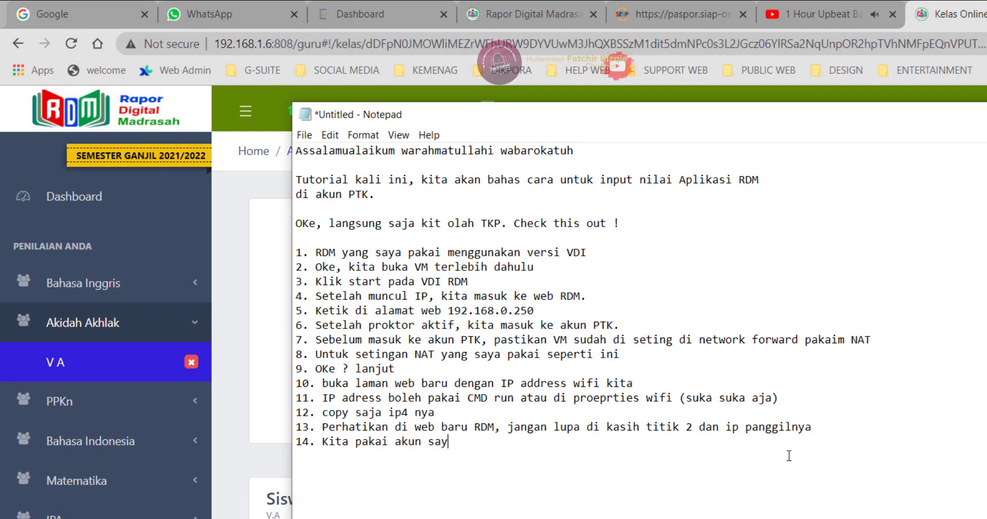
{"action": "key", "text": "BackSpace"}
{"action": "key", "text": "BackSpace"}
{"action": "key", "text": "BackSpace"}
{"action": "type", "text": "PTK salah satu"}
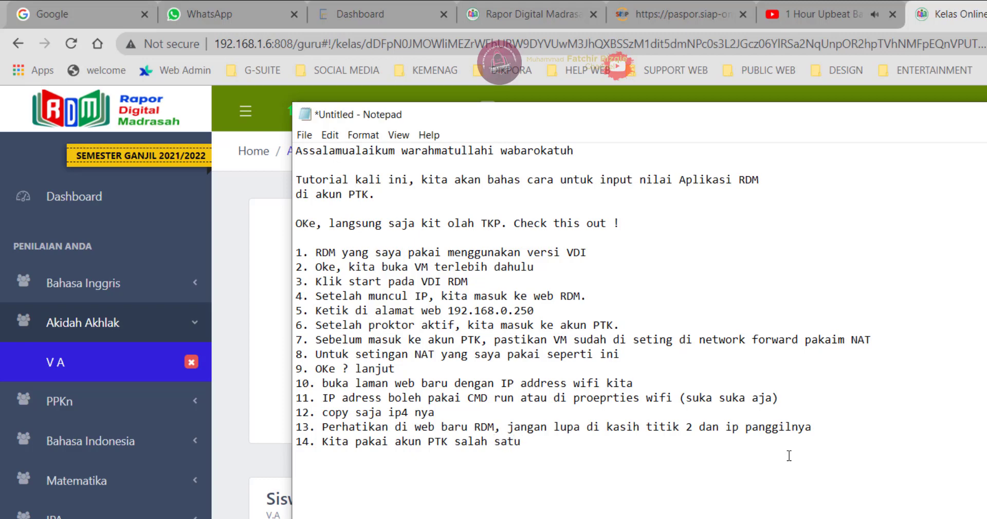
{"action": "type", "text": " oe"}
{"action": "key", "text": "BackSpace"}
{"action": "type", "text": "ke."}
Step: Add the list item "16. Misal contoh saya akan mengisi nilai RDM di Mapel AA" below item 14
{"action": "key", "text": "Return"}
{"action": "type", "text": "16. Misal contoh"}
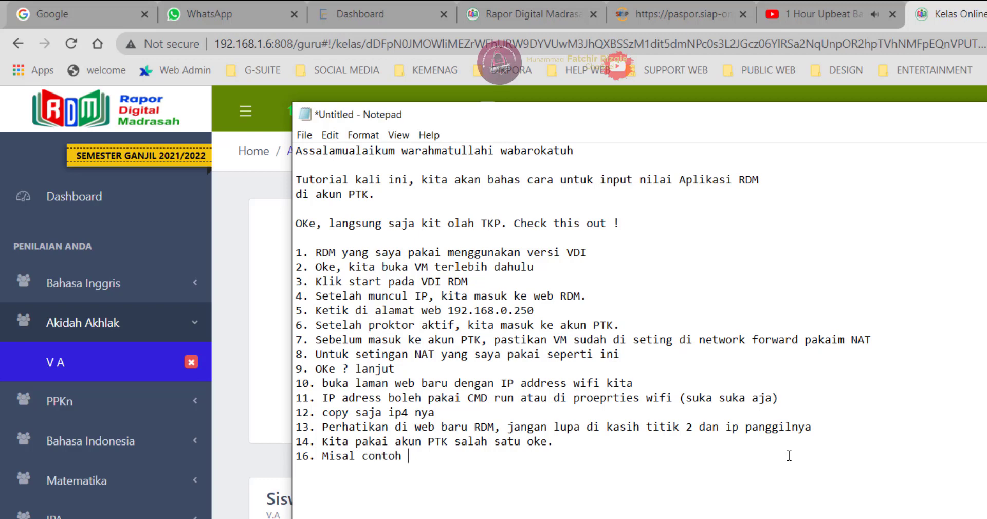
{"action": "type", "text": " saya akan mengisi "}
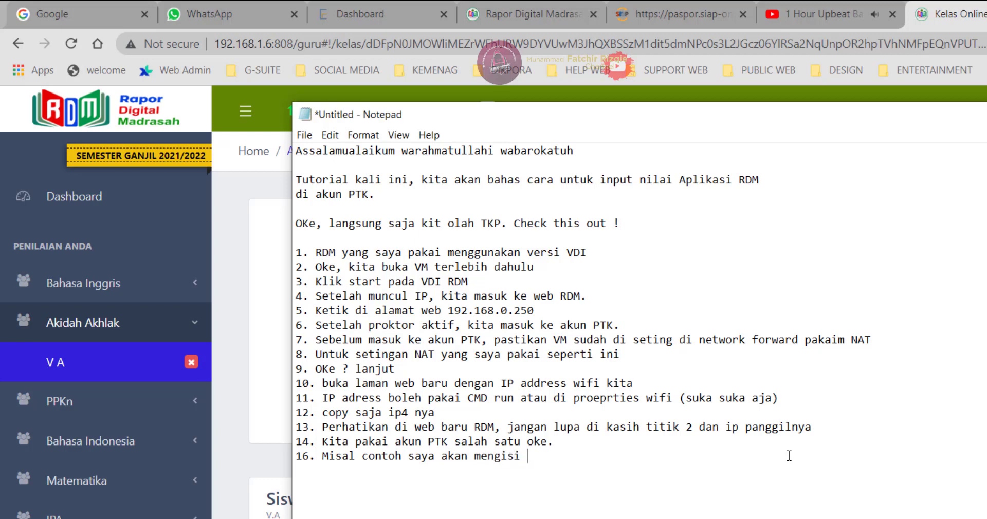
{"action": "type", "text": "nilai RDM di Mapel"}
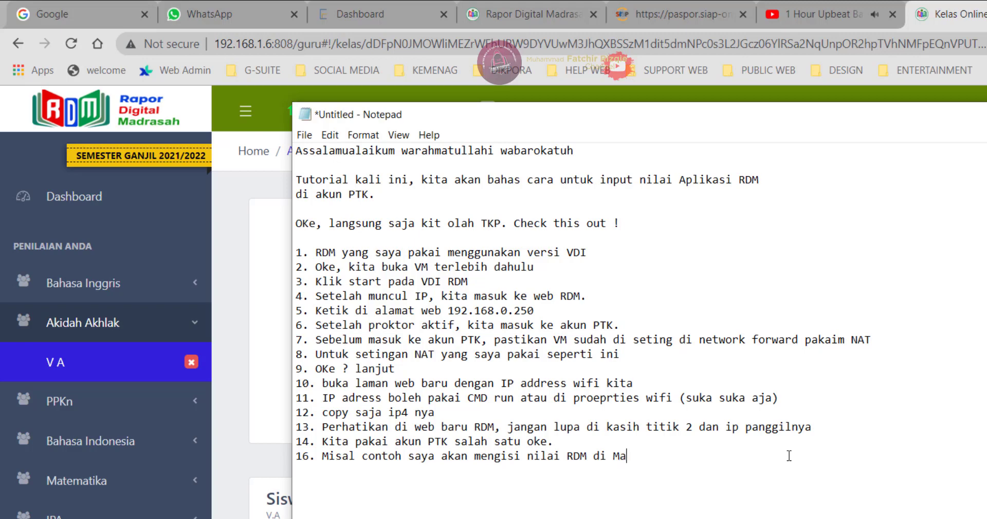
{"action": "type", "text": " AA"}
{"action": "key", "text": "Return"}
Step: Write "17. Perhatikan TAB yang ada di atas" as the next item, then switch to Chrome and open the Bobot page for Akidah Akhlak
{"action": "type", "text": "17."}
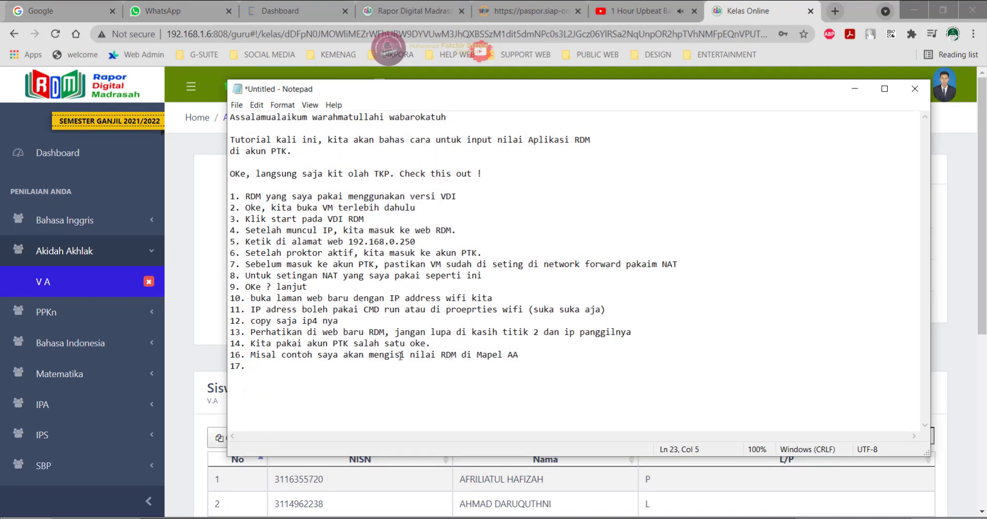
{"action": "type", "text": "erhatikan "}
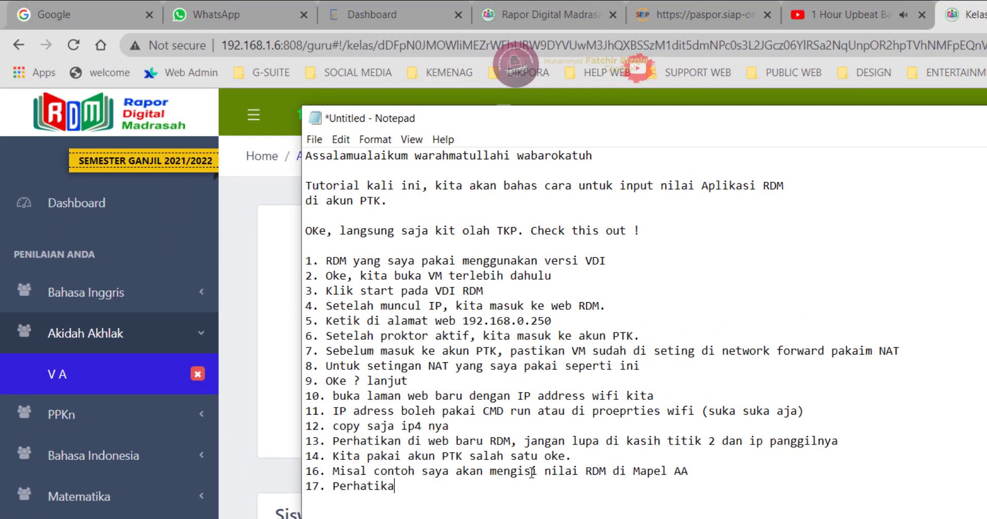
{"action": "type", "text": "TAB "}
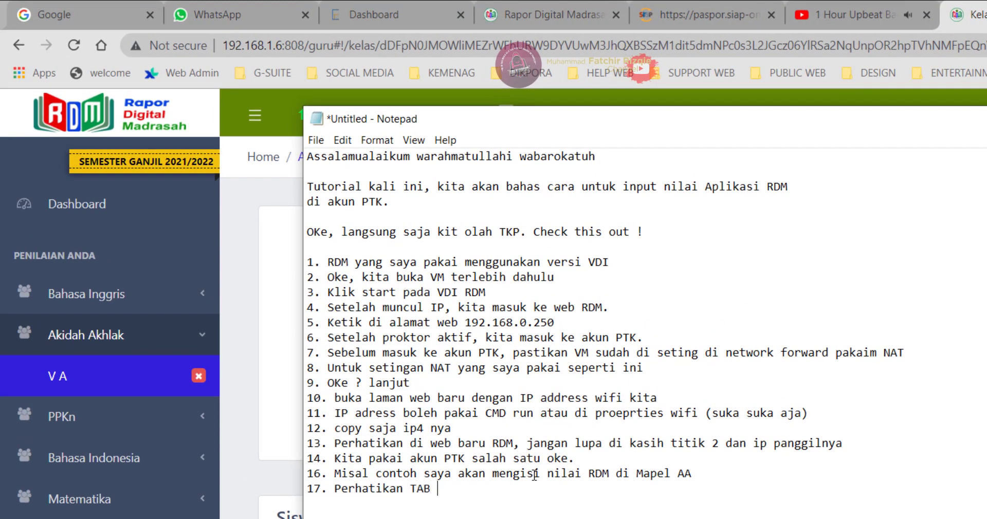
{"action": "type", "text": "4yang ada di atas"}
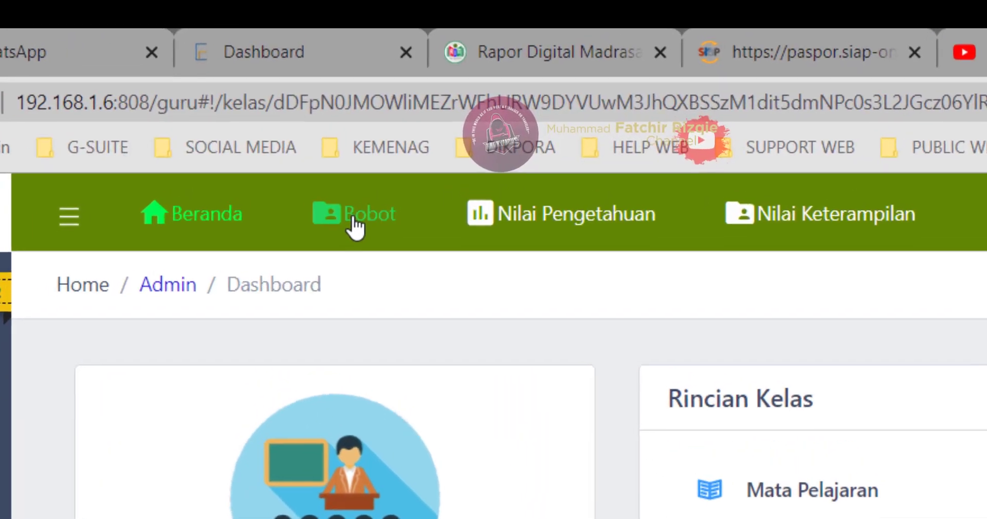
{"action": "left_click", "coordinate": [406, 146]}
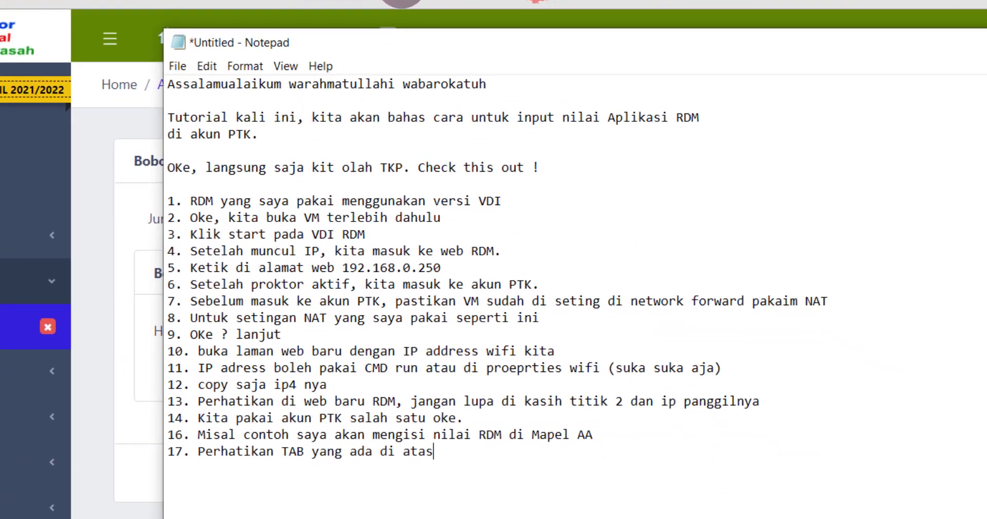
Step: Return to Notepad and add the list item "18. Pastikan bobot KKM sudah terisi"
{"action": "key", "text": "Return"}
{"action": "type", "text": "18"}
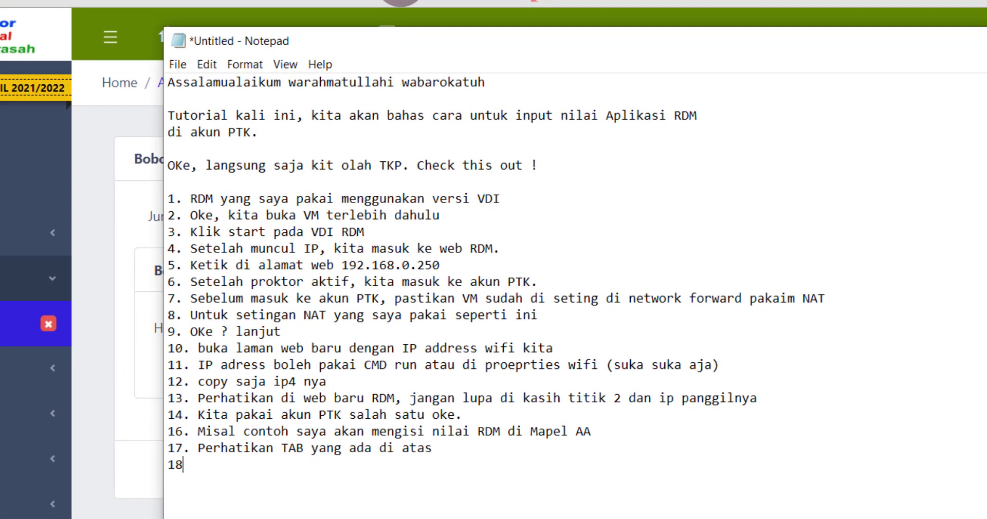
{"action": "type", "text": ". Pastikam"}
{"action": "key", "text": "BackSpace"}
{"action": "type", "text": "n bonbot"}
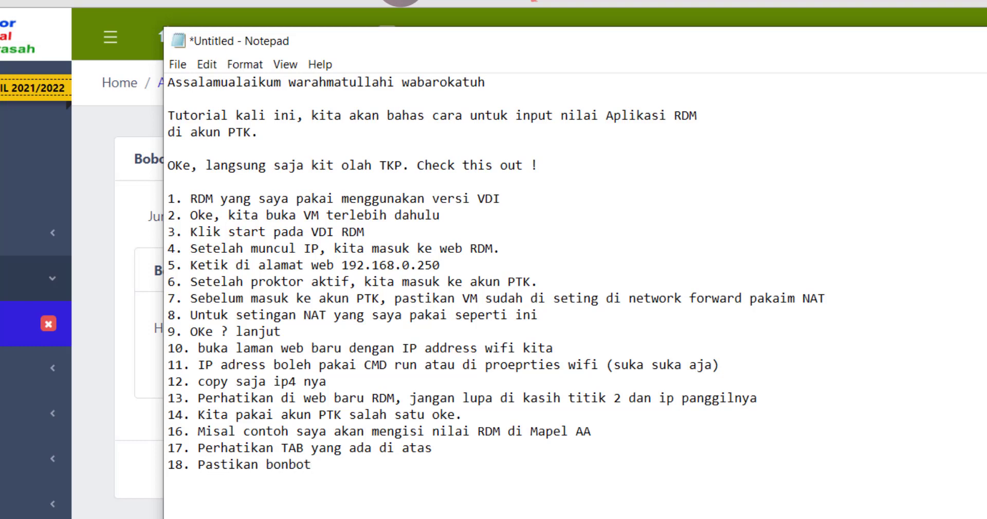
{"action": "key", "text": "BackSpace"}
{"action": "key", "text": "BackSpace"}
{"action": "key", "text": "BackSpace"}
{"action": "key", "text": "BackSpace"}
{"action": "type", "text": "bobot KKM sudah terisi"}
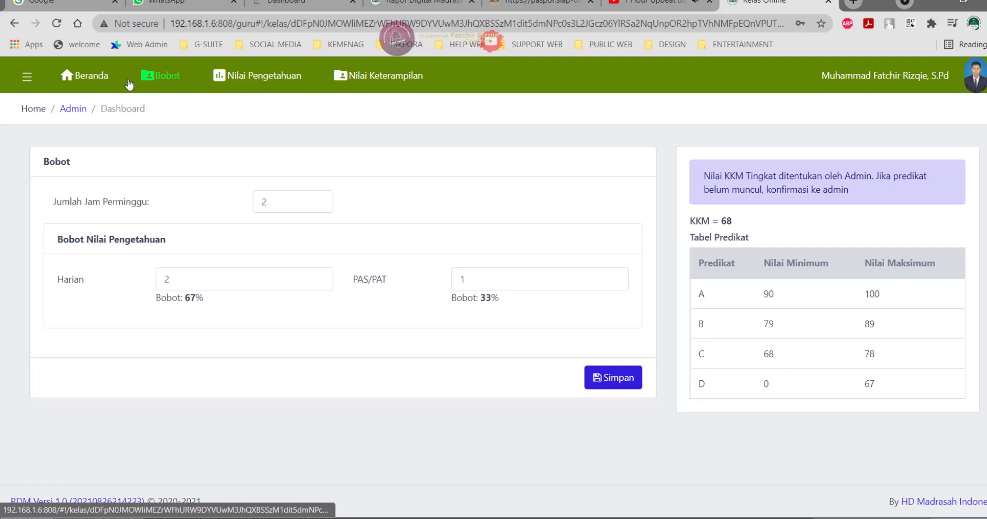
Step: Switch to Chrome, expand the RDM sidebar and open the Nilai Pengetahuan page for Akidah Akhlak V A
{"action": "left_click", "coordinate": [27, 77]}
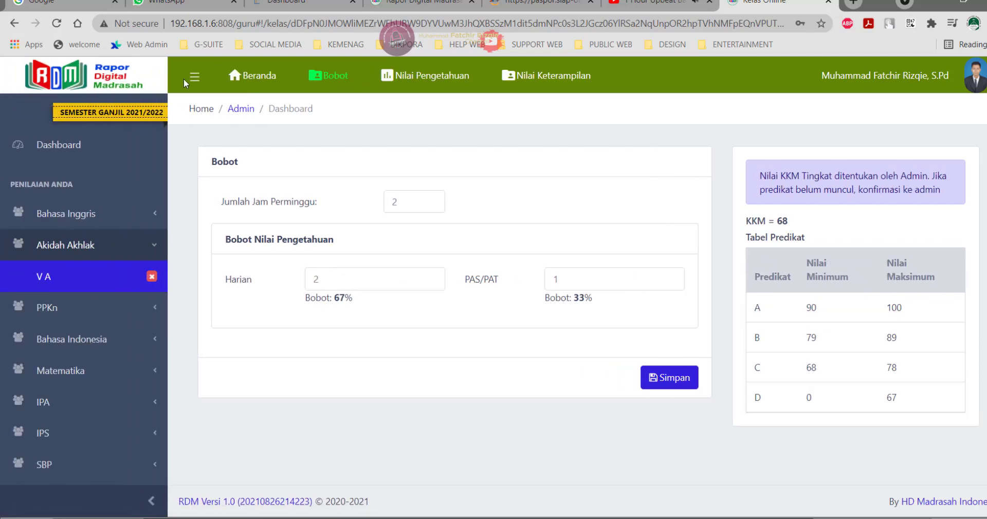
{"action": "left_click", "coordinate": [419, 78]}
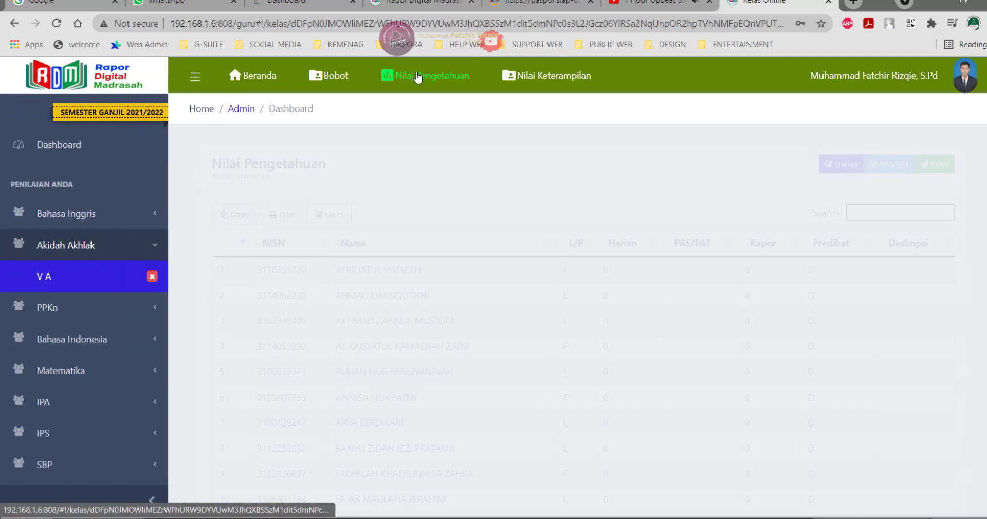
{"action": "left_click", "coordinate": [519, 75]}
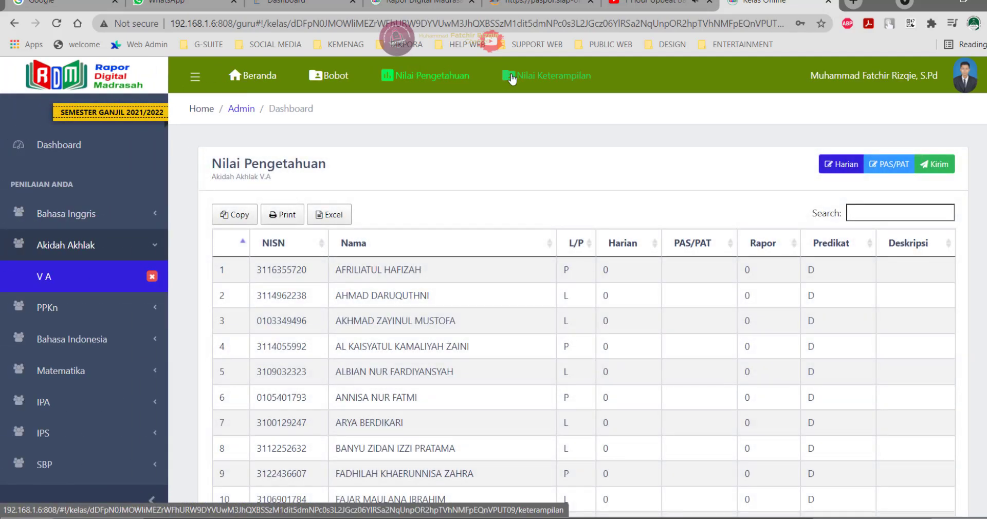
{"action": "left_click", "coordinate": [422, 79]}
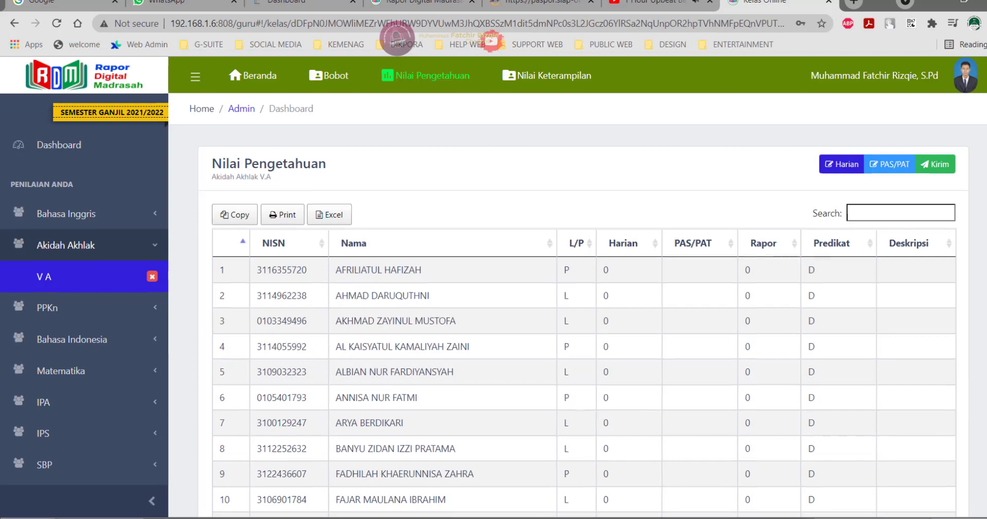
Step: Return to Notepad, write "19. Masuk ke tab nilai pengetahuan" on a new line, and start item 20
{"action": "key", "text": "alt+Tab"}
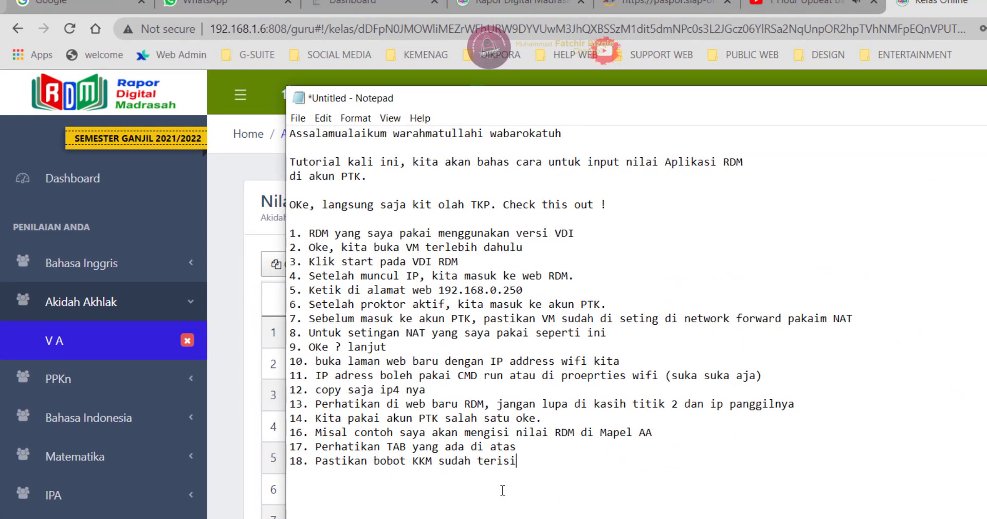
{"action": "type", "text": "19. Masuk ke tab nilai pem"}
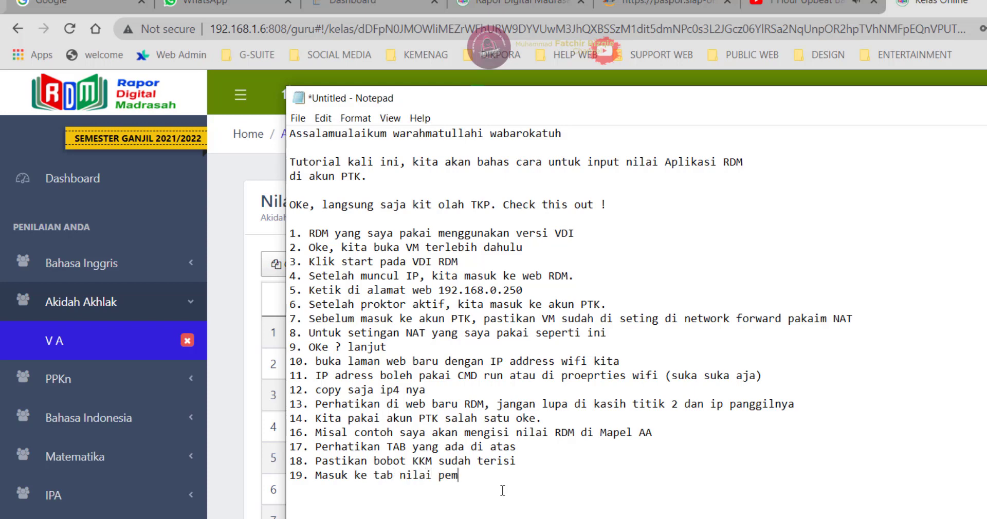
{"action": "key", "text": "BackSpace"}
{"action": "type", "text": "ngetahuan"}
{"action": "key", "text": "Return"}
{"action": "type", "text": "20."}
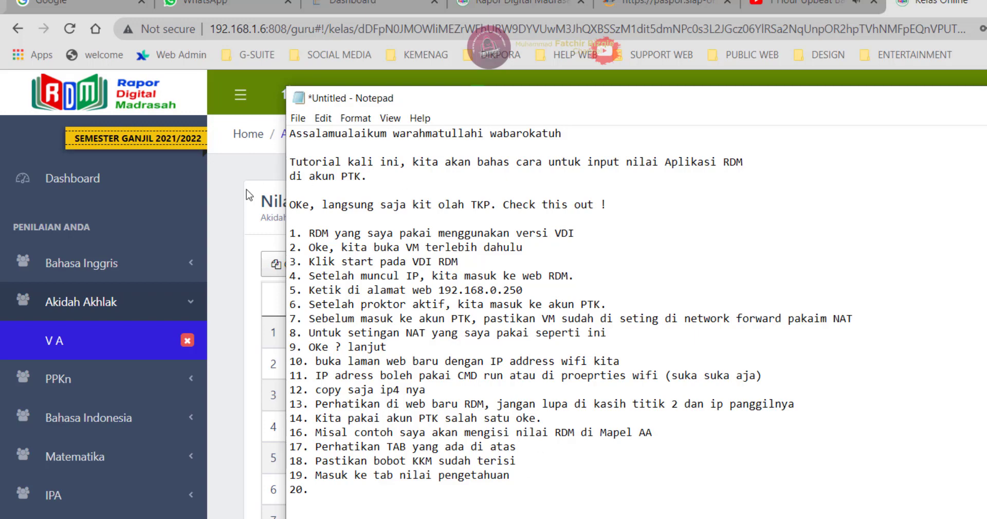
Step: Open the Harian grades in Chrome, then return to Notepad and write item 20 as "Pilih nilai harian"
{"action": "left_click", "coordinate": [699, 74]}
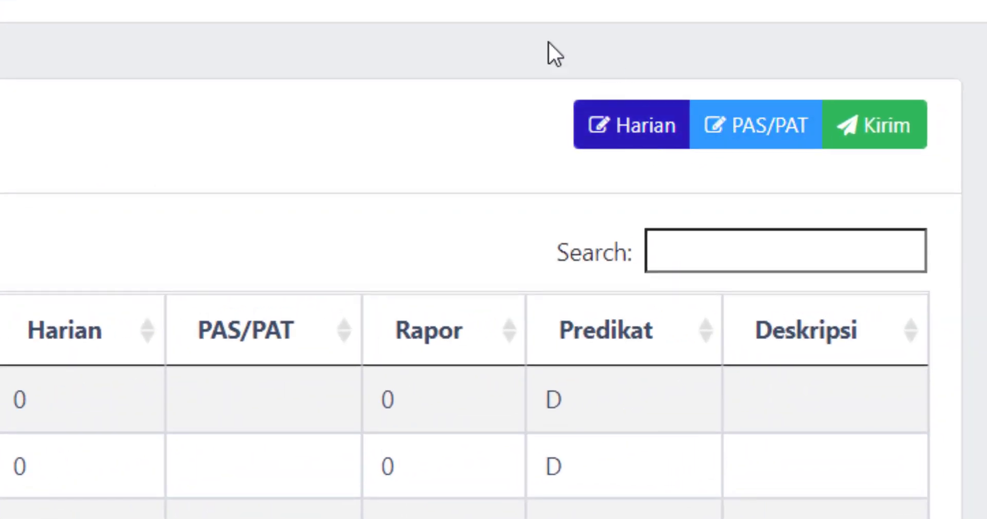
{"action": "left_click", "coordinate": [642, 135]}
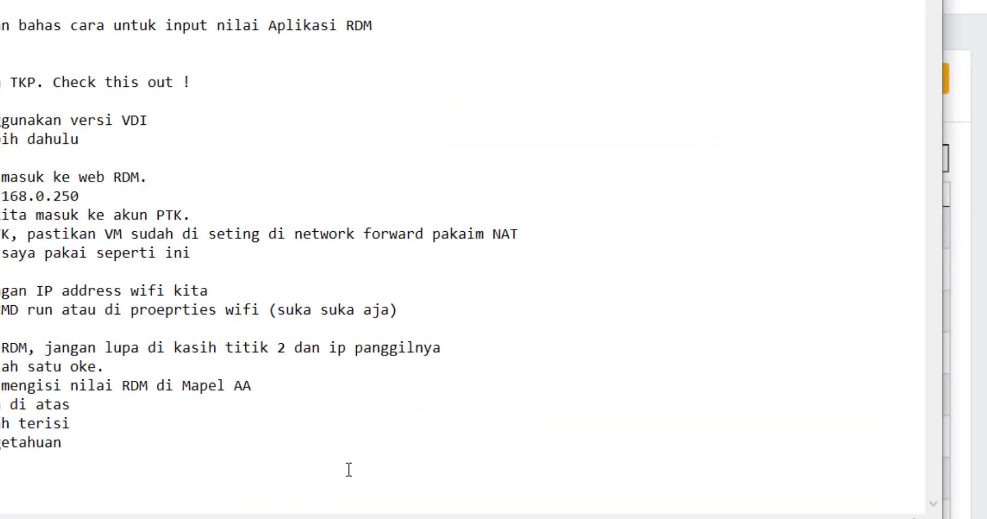
{"action": "type", "text": "Pilih "}
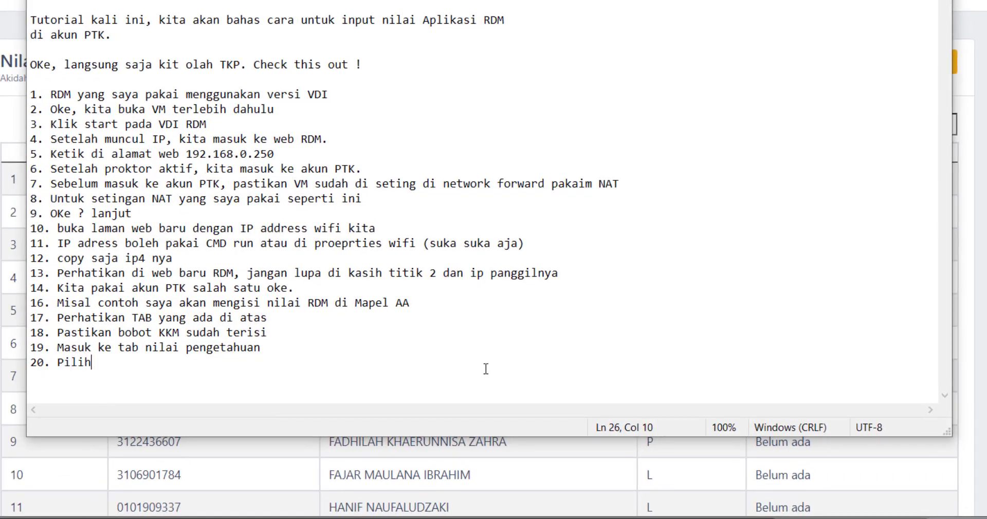
{"action": "type", "text": "nilai harian"}
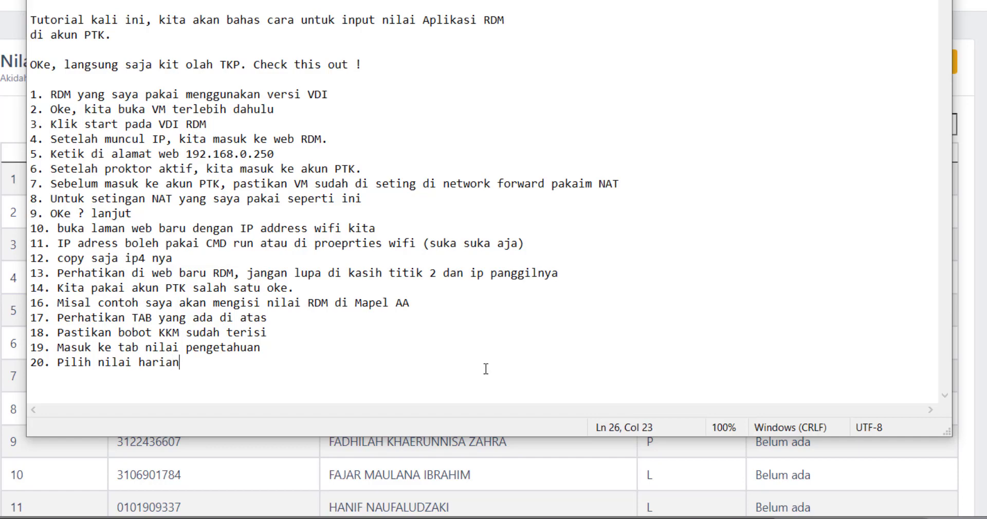
Step: Add the list item "21. Karena menu export tadi belum bisa, maka saya akan isi manual"
{"action": "key", "text": "Return"}
{"action": "type", "text": "21. Karena menu export tdai"}
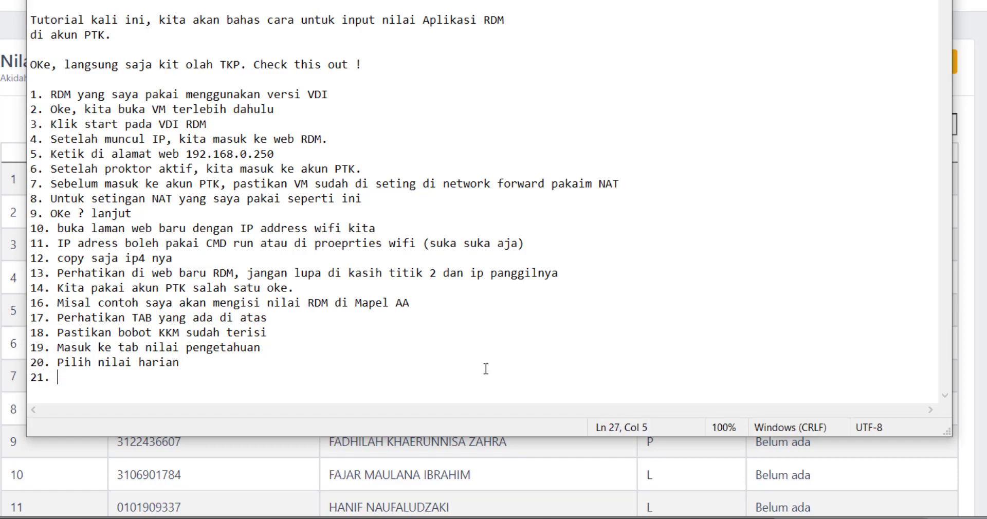
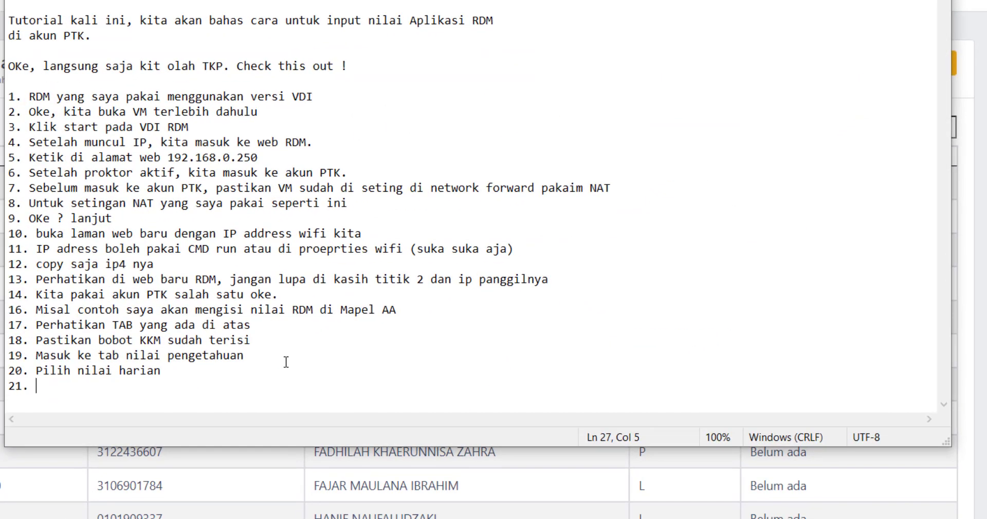
{"action": "type", "text": "Karena menu e"}
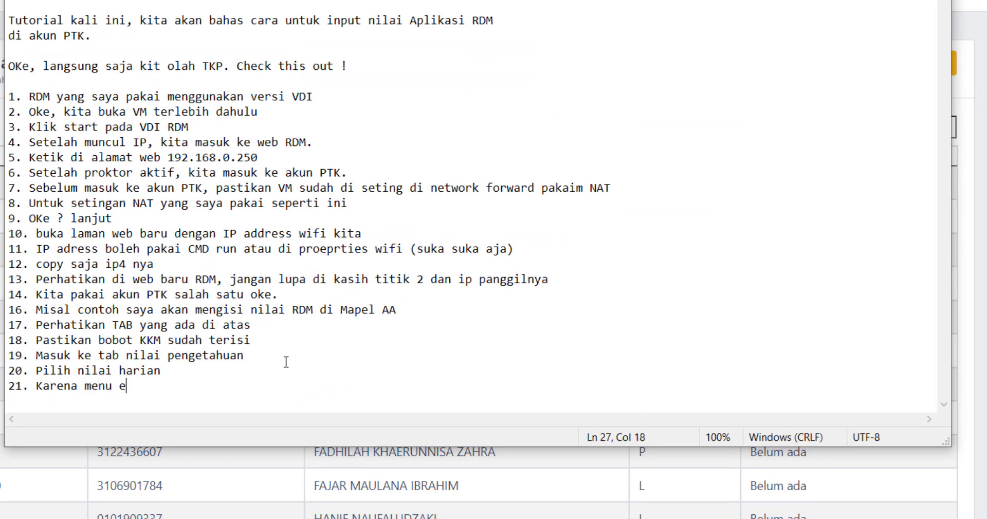
{"action": "type", "text": "xport tdai"}
{"action": "key", "text": "BackSpace"}
{"action": "key", "text": "BackSpace"}
{"action": "key", "text": "BackSpace"}
{"action": "key", "text": "BackSpace"}
{"action": "type", "text": "adi bel"}
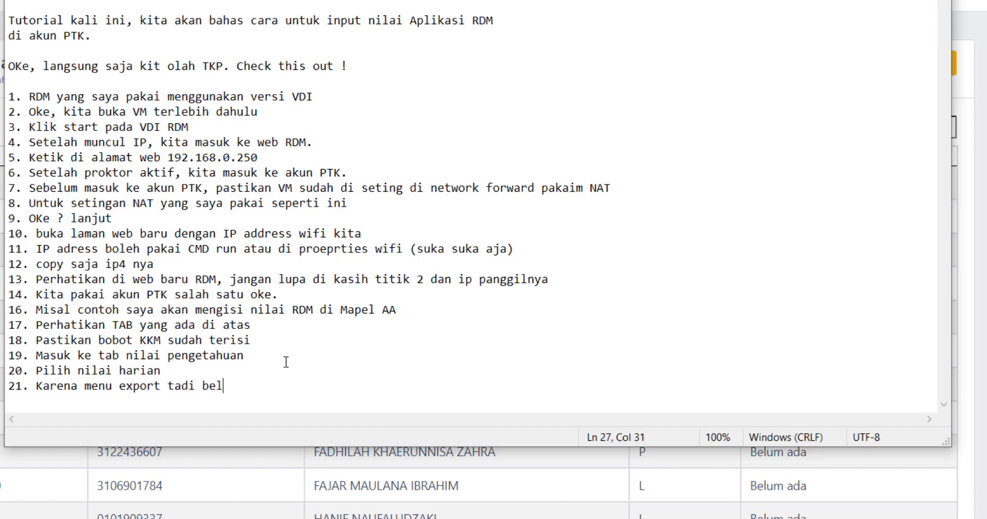
{"action": "type", "text": "um bisa, maka "}
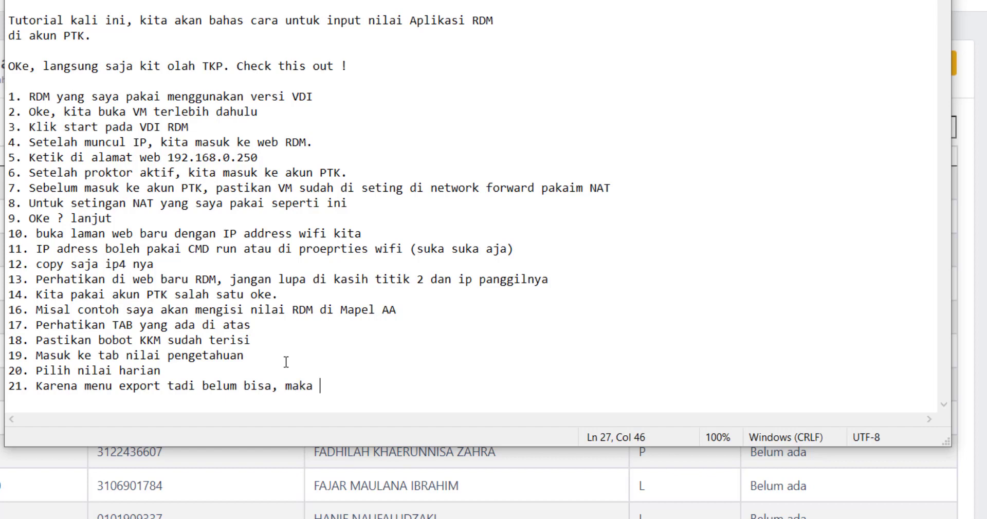
{"action": "type", "text": "saya akan"}
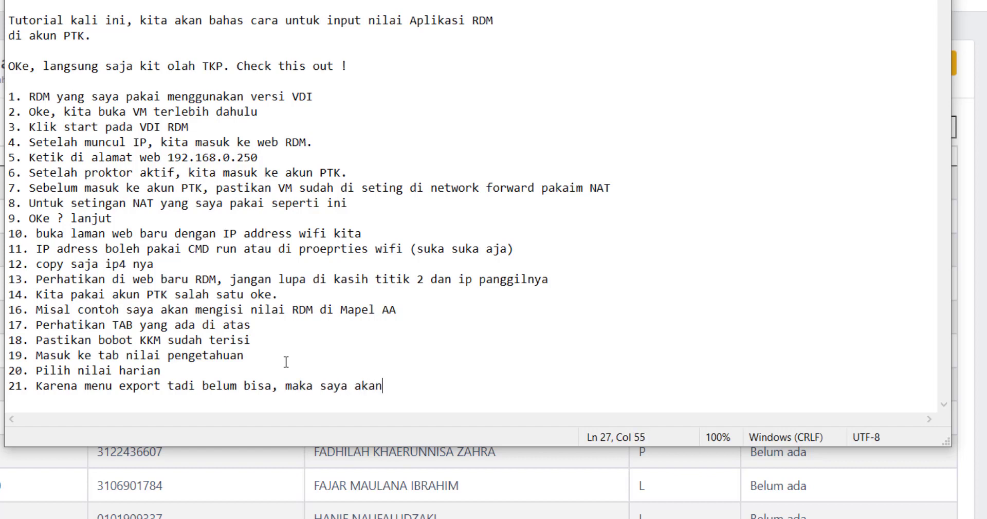
{"action": "type", "text": " isi manual"}
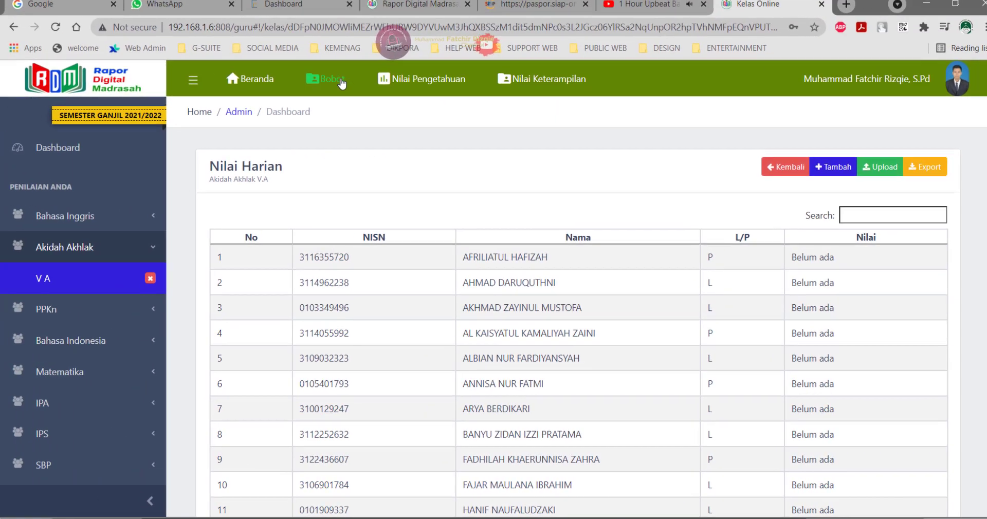
Step: Switch to Chrome, return to the Harian grades through Bobot and Nilai Pengetahuan, and open the form for adding daily grades
{"action": "left_click", "coordinate": [330, 81]}
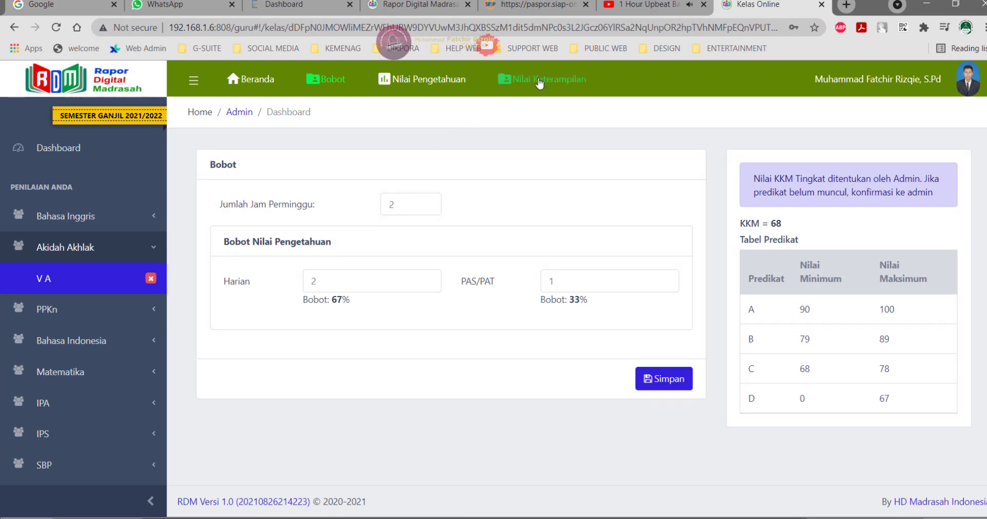
{"action": "left_click", "coordinate": [434, 87]}
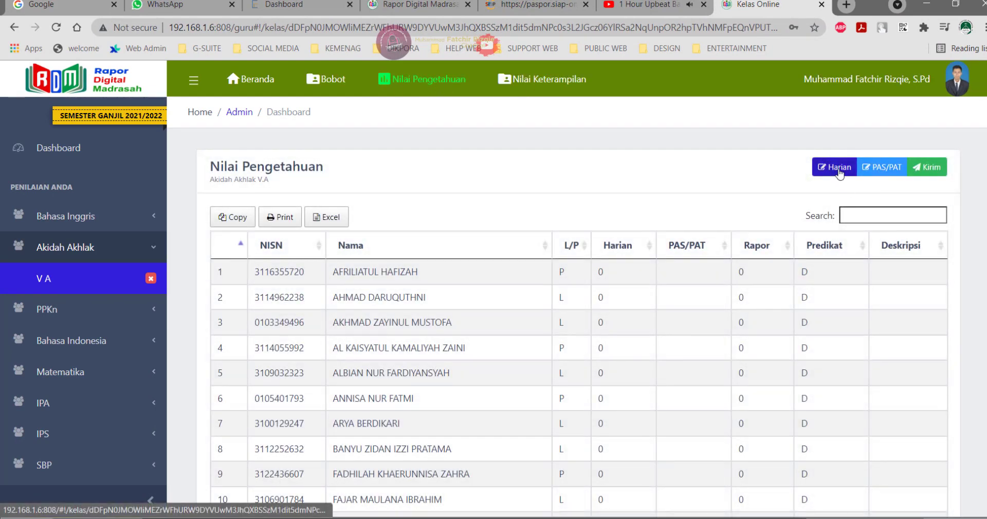
{"action": "left_click", "coordinate": [840, 174]}
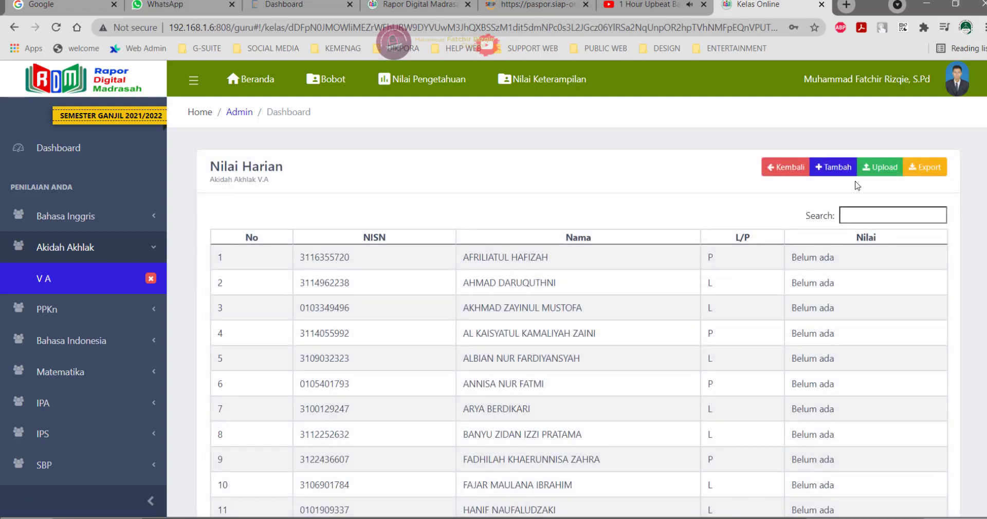
{"action": "left_click", "coordinate": [844, 177]}
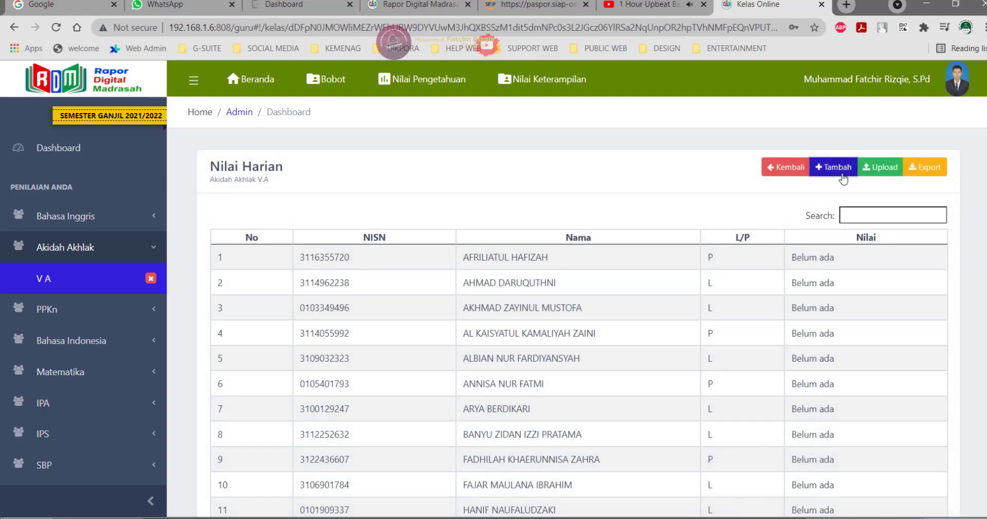
Step: Switch to Notepad and add the list item "22. Klik tambah"
{"action": "key", "text": "alt+Tab"}
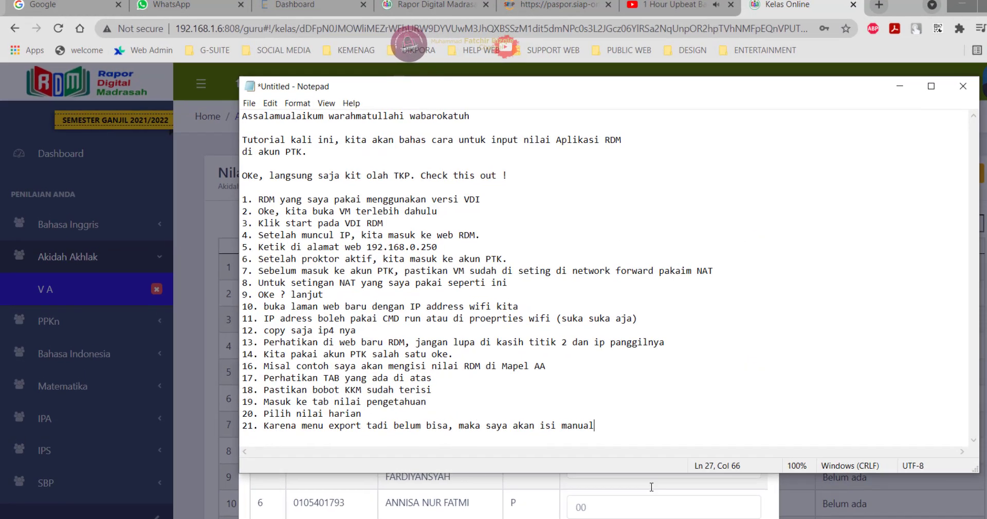
{"action": "type", "text": "22"}
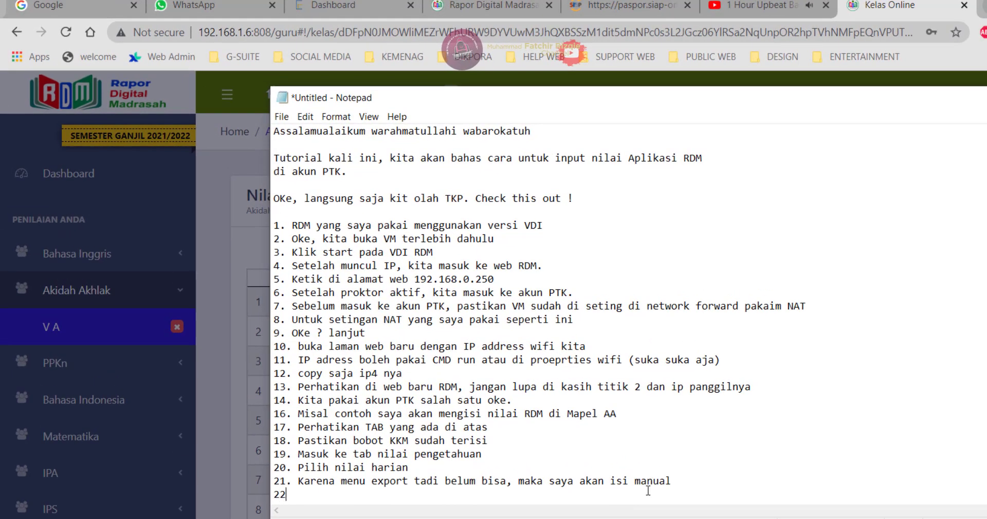
{"action": "type", "text": ". Klik tambah"}
Step: Return to the Tambah Nilai form in Chrome and set the grade name (Nama Nilai) to PH1
{"action": "key", "text": "alt+Tab"}
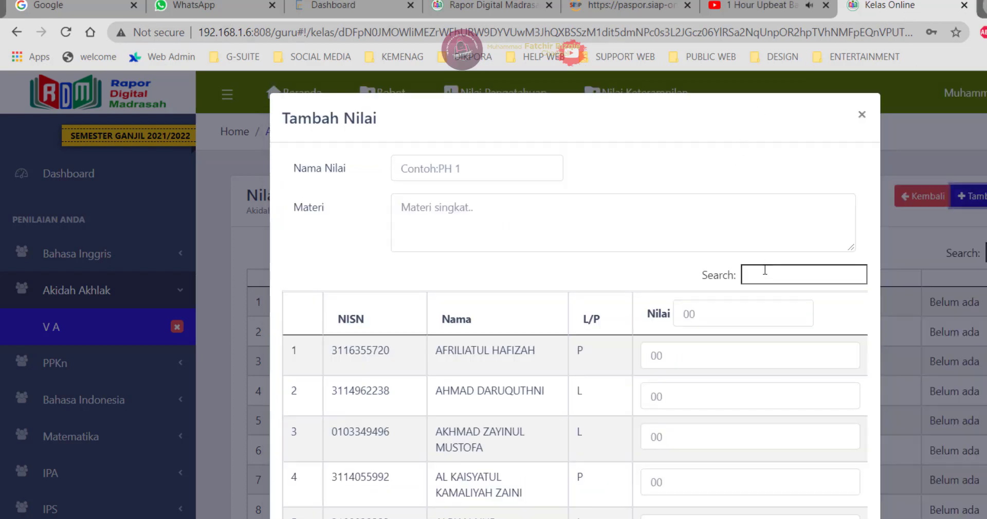
{"action": "left_click", "coordinate": [493, 173]}
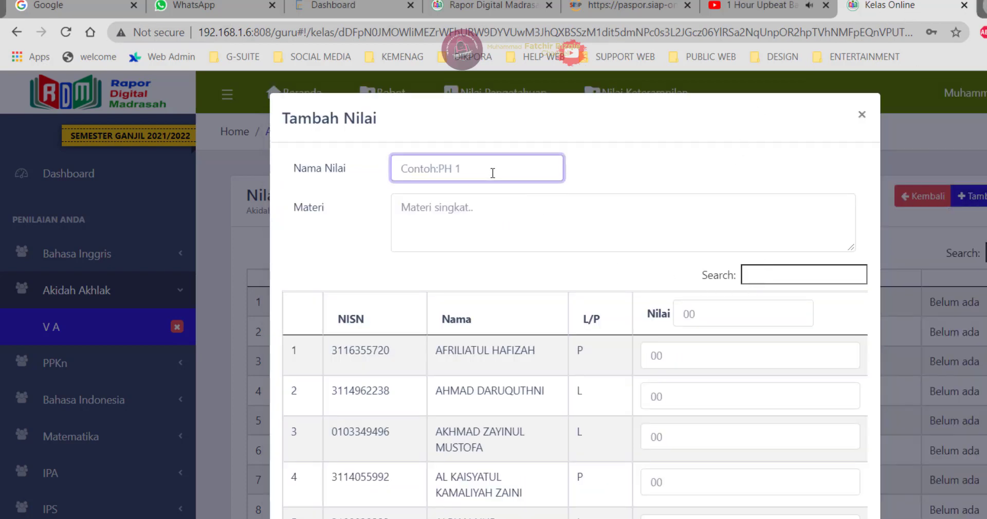
{"action": "type", "text": "PH1"}
Step: Fill in the Materi description with "Memahami makna dan ketentuan penerapan kalimat Hauqallah"
{"action": "left_click", "coordinate": [562, 243]}
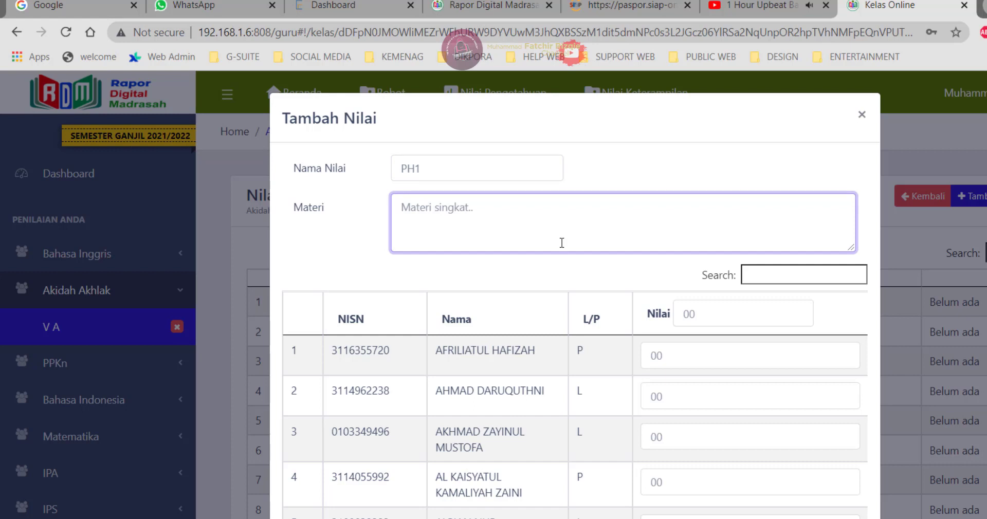
{"action": "type", "text": "Memahami mmakna"}
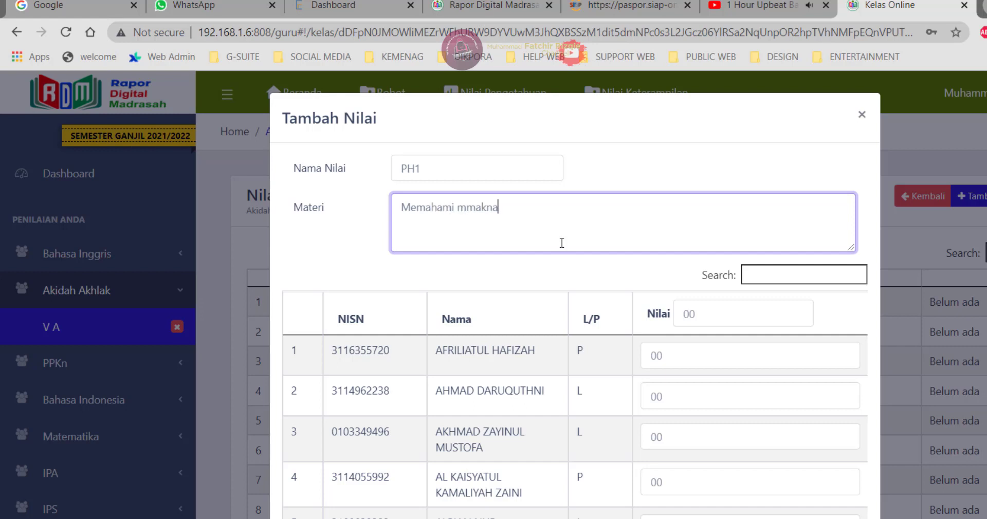
{"action": "key", "text": "BackSpace"}
{"action": "key", "text": "BackSpace"}
{"action": "key", "text": "BackSpace"}
{"action": "key", "text": "BackSpace"}
{"action": "key", "text": "BackSpace"}
{"action": "type", "text": "akna dan ketentuan"}
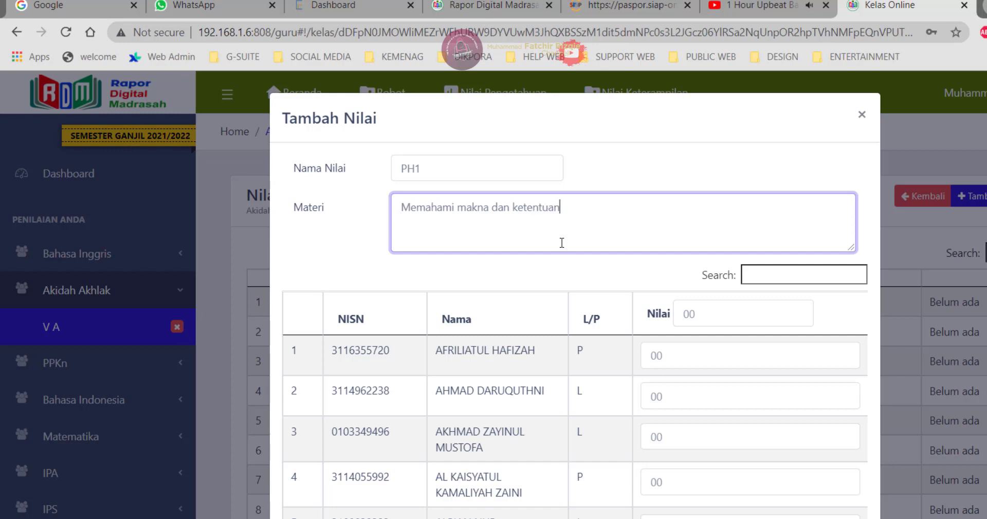
{"action": "type", "text": " penerapan kali"}
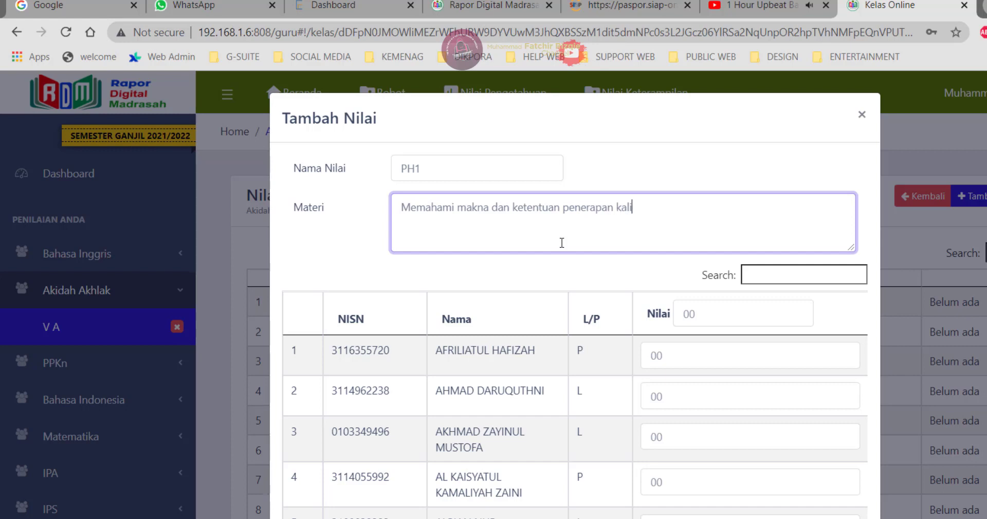
{"action": "type", "text": "mat Hauqallah "}
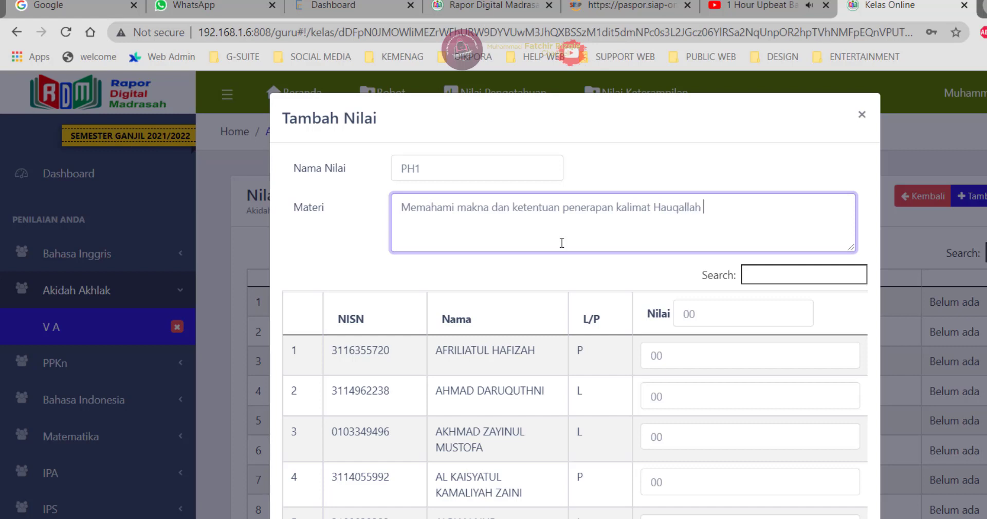
{"action": "type", "text": "( Laa Ill"}
{"action": "key", "text": "BackSpace"}
{"action": "key", "text": "BackSpace"}
{"action": "type", "text": "Hhaula"}
{"action": "key", "text": "BackSpace"}
{"action": "key", "text": "BackSpace"}
{"action": "key", "text": "BackSpace"}
{"action": "key", "text": "BackSpace"}
{"action": "key", "text": "BackSpace"}
{"action": "key", "text": "BackSpace"}
{"action": "key", "text": "BackSpace"}
{"action": "key", "text": "BackSpace"}
{"action": "key", "text": "BackSpace"}
{"action": "key", "text": "BackSpace"}
{"action": "key", "text": "BackSpace"}
{"action": "key", "text": "BackSpace"}
Step: Fill in the common Nilai value for all students as 70
{"action": "left_click", "coordinate": [729, 308]}
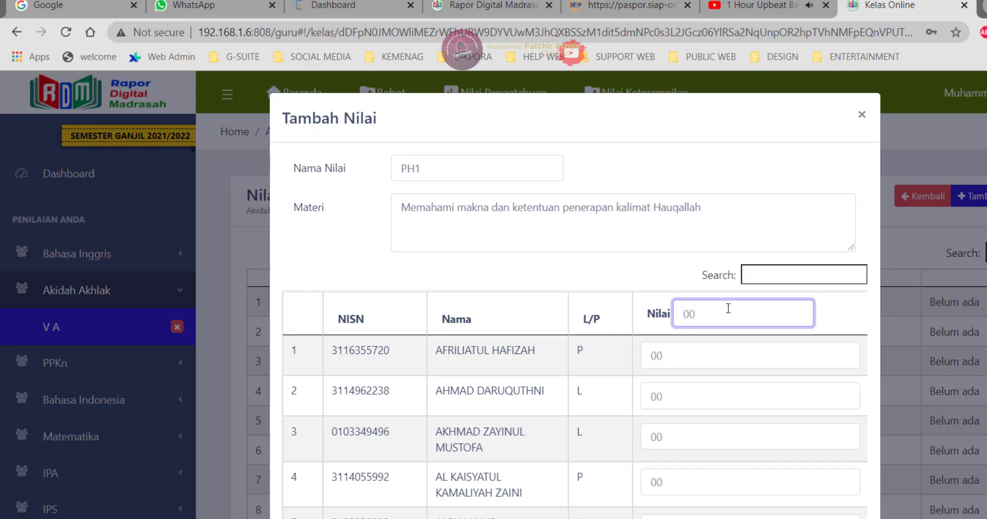
{"action": "type", "text": "70"}
Step: Switch to Notepad and add the line "21. Kebetulan PTK ini mengampu kelas 5, jadi lihat materi di KD 3.1 AA kelas 52"
{"action": "key", "text": "alt+Tab"}
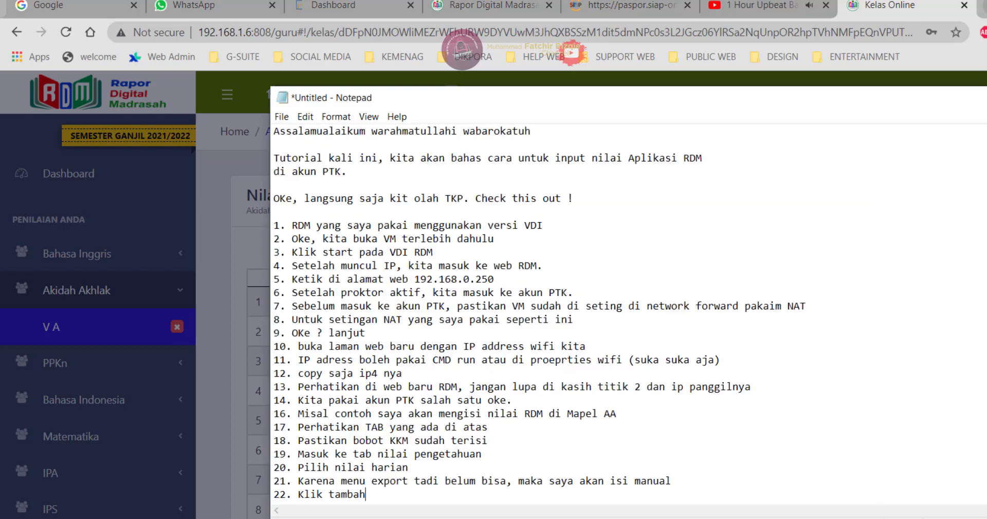
{"action": "key", "text": "Return"}
{"action": "type", "text": "21"}
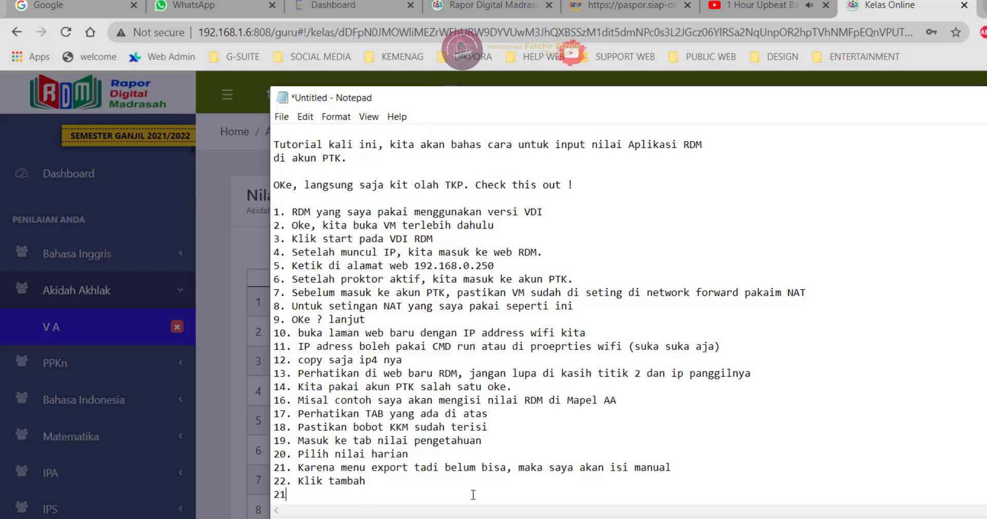
{"action": "type", "text": ". Kebetulan P"}
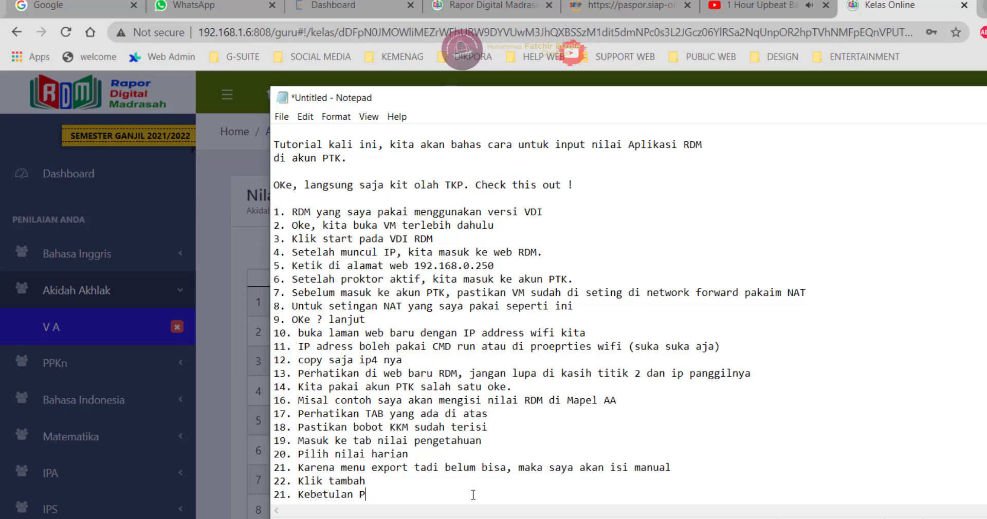
{"action": "type", "text": "TK ini mengampu "}
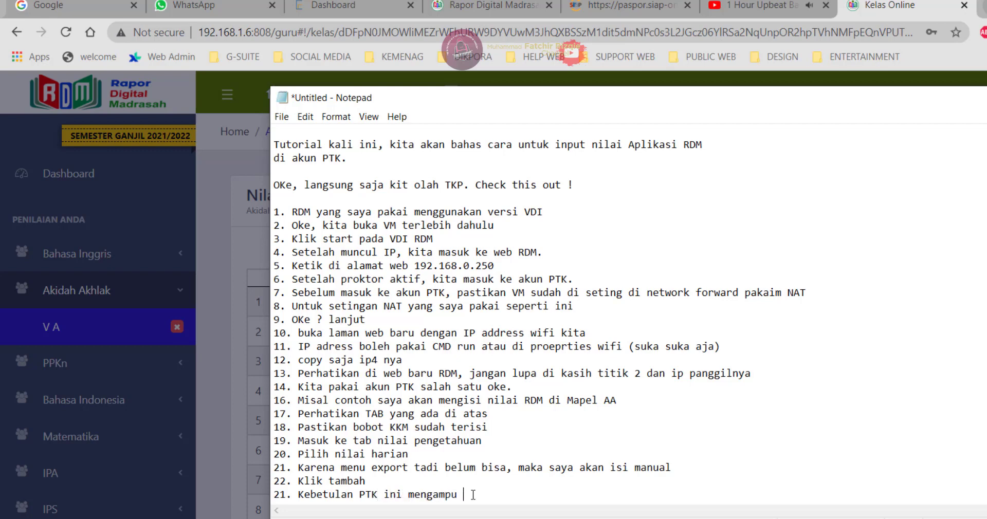
{"action": "type", "text": "kelas 5, jadi lihat mater"}
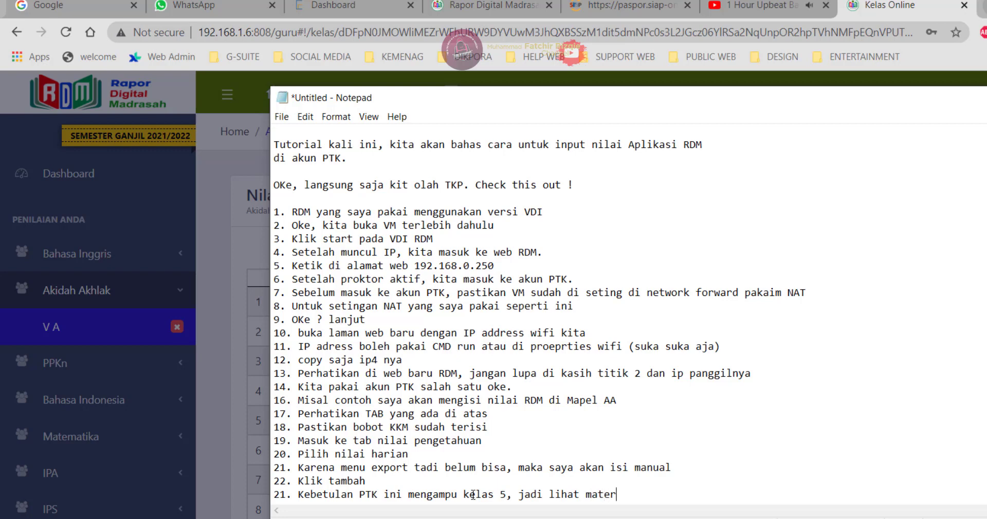
{"action": "type", "text": "i di KD 3.1 AA kela"}
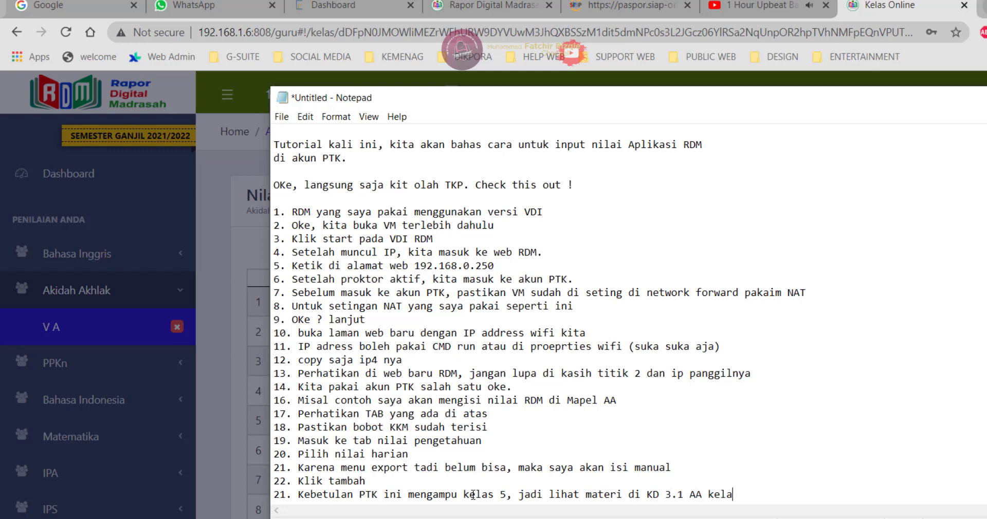
{"action": "type", "text": "s 52"}
Step: Renumber the "Kebetulan PTK" item as 23 and add the item "24. isikan nilai KKM di atas" below it
{"action": "key", "text": "Return"}
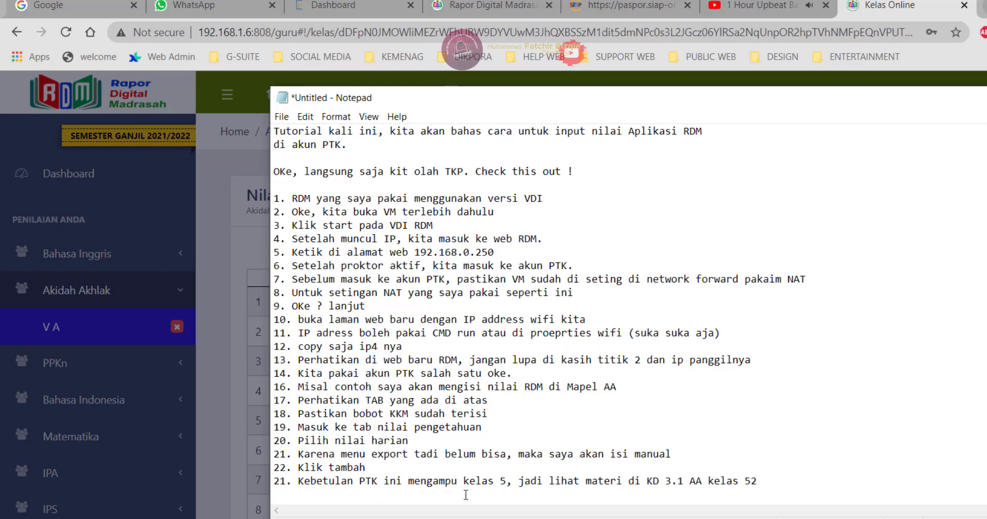
{"action": "type", "text": "22"}
{"action": "key", "text": "Up"}
{"action": "key", "text": "BackSpace"}
{"action": "type", "text": "3"}
{"action": "key", "text": "BackSpace"}
{"action": "type", "text": "4. isi"}
{"action": "type", "text": "kan nilai"}
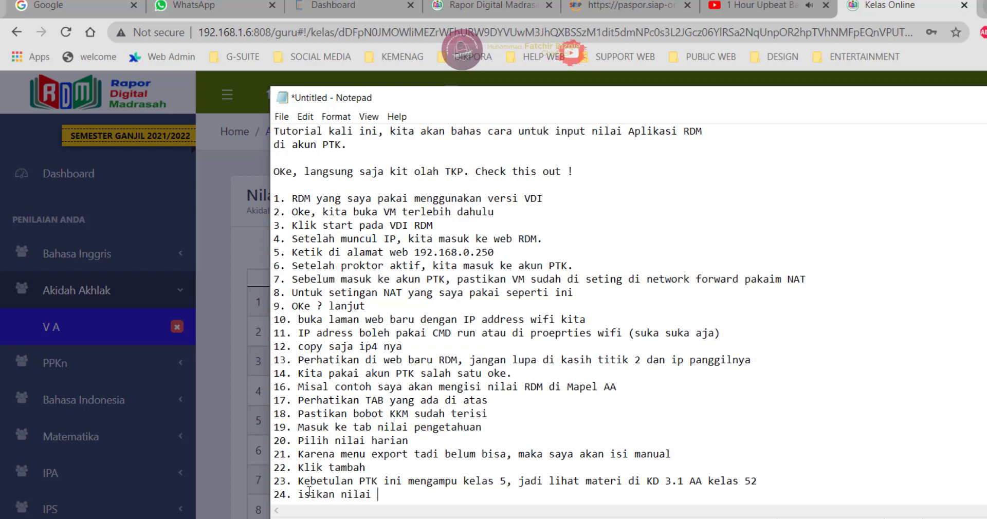
{"action": "type", "text": "KKM di ats"}
{"action": "key", "text": "BackSpace"}
{"action": "type", "text": "as"}
Step: Add the list item "25. Selanjutnya isikan nilai siswa"
{"action": "key", "text": "Return"}
{"action": "type", "text": "25"}
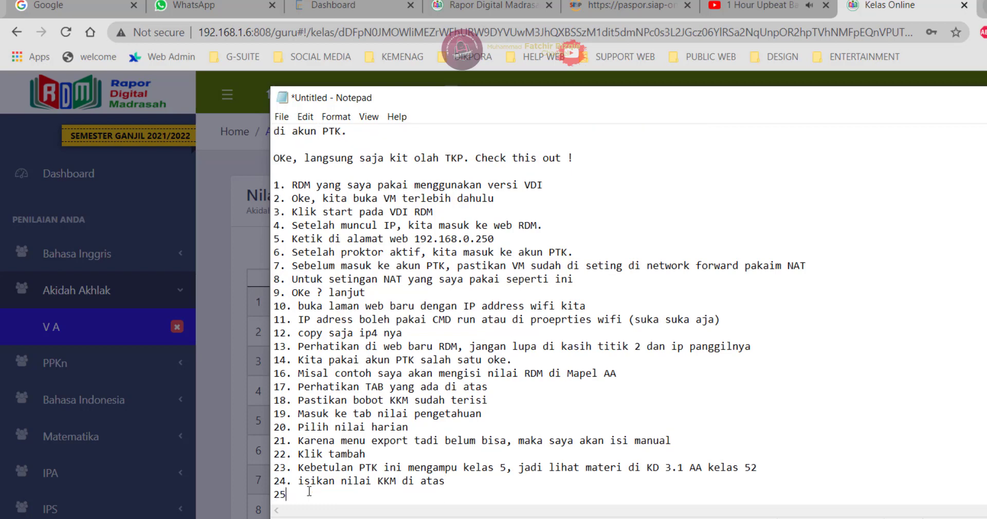
{"action": "type", "text": ". Selanjutnya isikan "}
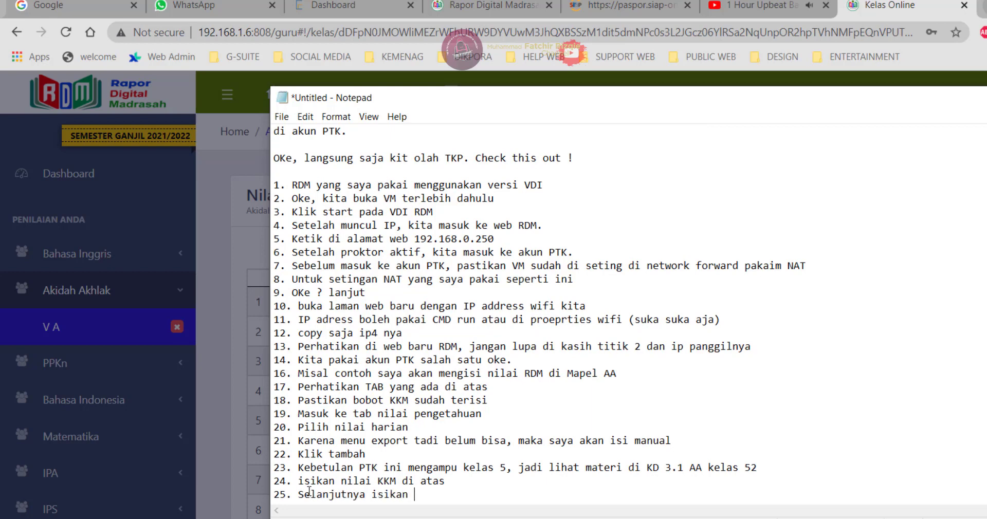
{"action": "type", "text": "nilai siswa"}
Step: Return to the grade form in Chrome and set the grades of students 1 to 4 to 86, 90, 89 and 90
{"action": "left_click", "coordinate": [984, 89]}
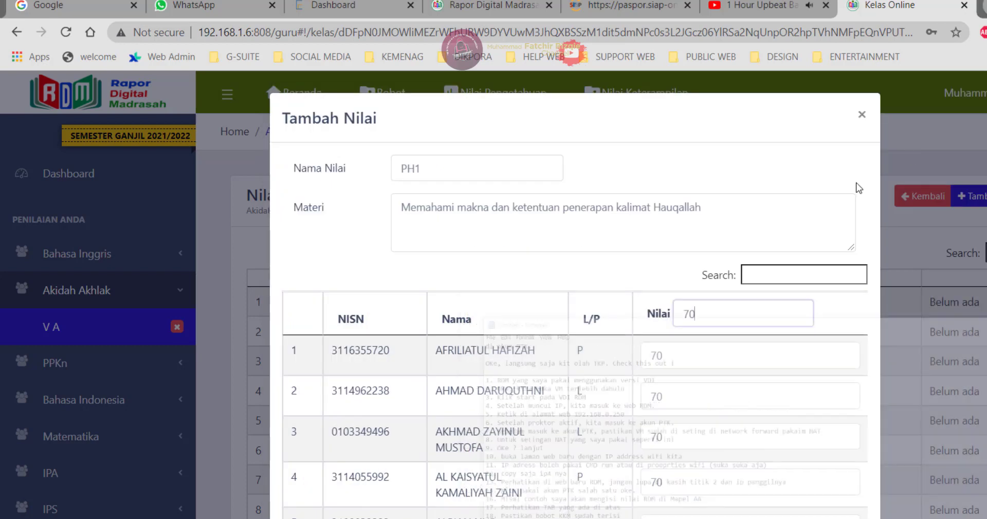
{"action": "left_click", "coordinate": [719, 320]}
{"action": "double_click", "coordinate": [712, 353]}
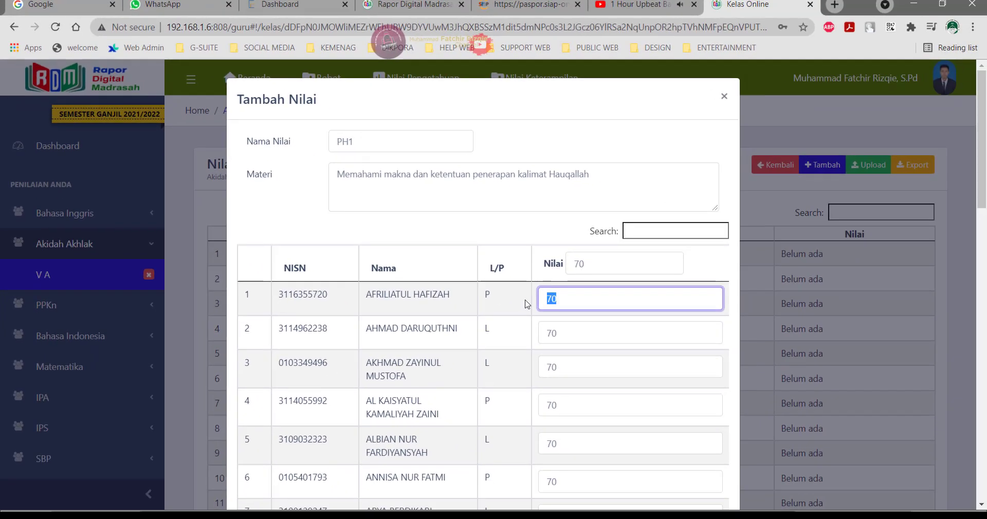
{"action": "type", "text": "86"}
{"action": "key", "text": "Tab"}
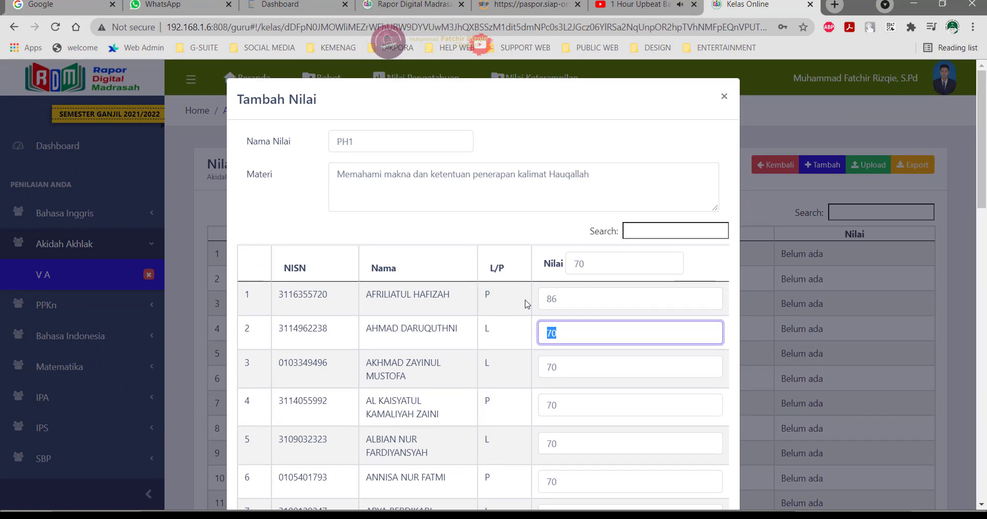
{"action": "type", "text": "90"}
{"action": "key", "text": "Tab"}
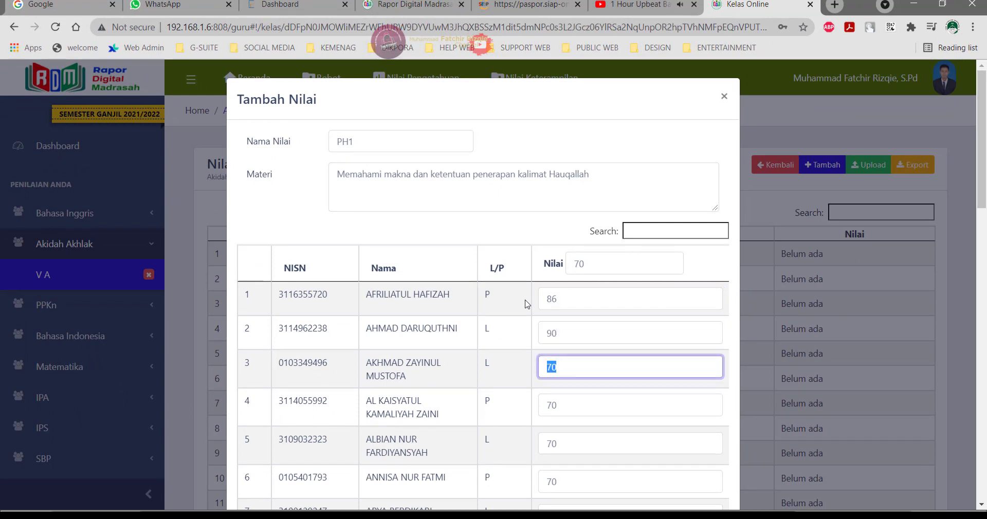
{"action": "type", "text": "89"}
{"action": "key", "text": "Tab"}
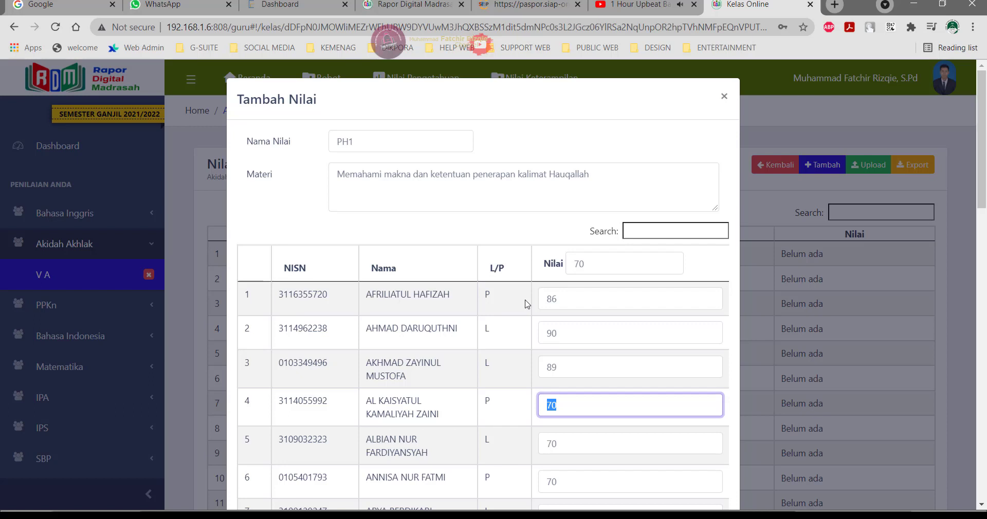
{"action": "type", "text": "90"}
{"action": "key", "text": "Tab"}
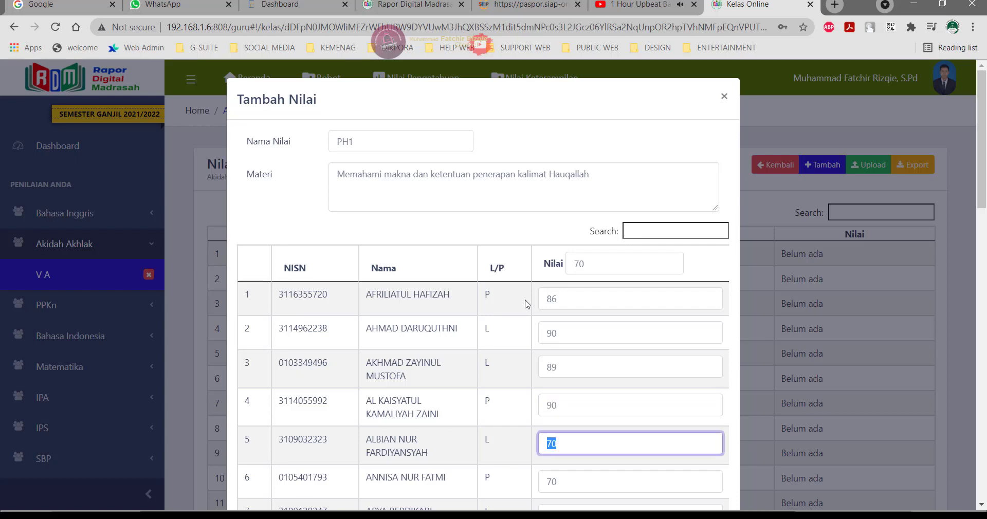
Step: Set the PH1 grades of students 5 to 9 to 89, 87, 85, 86 and 90
{"action": "type", "text": "89"}
{"action": "key", "text": "Tab"}
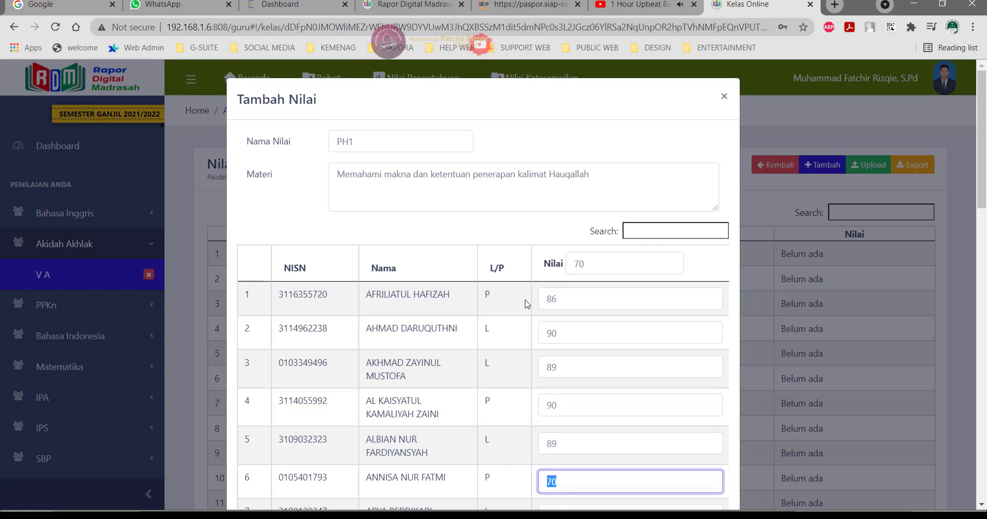
{"action": "type", "text": "87"}
{"action": "key", "text": "Tab"}
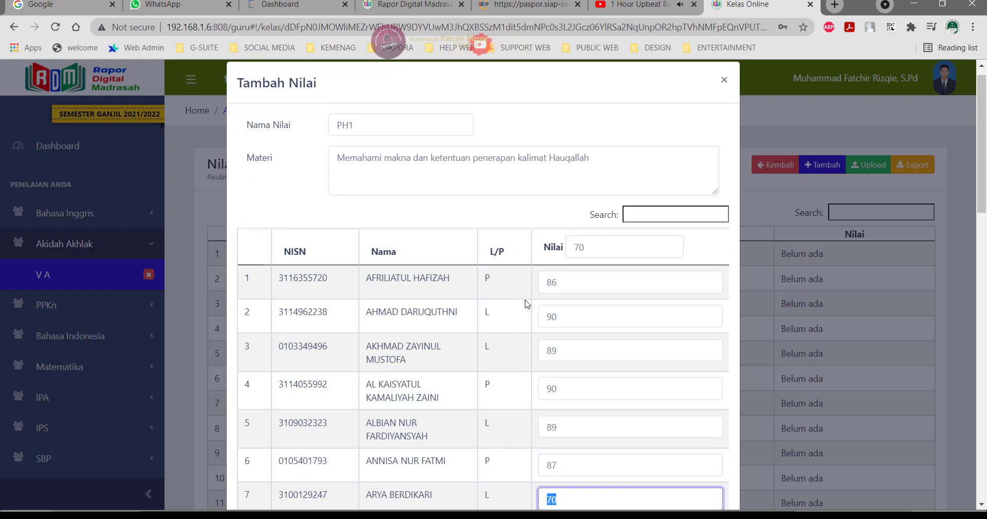
{"action": "type", "text": "85"}
{"action": "key", "text": "Tab"}
{"action": "type", "text": "86"}
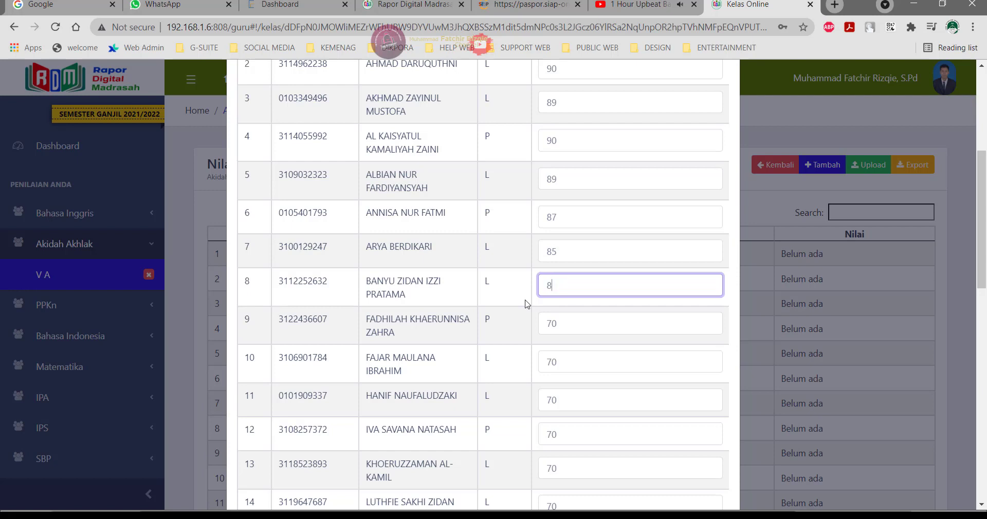
{"action": "key", "text": "Tab"}
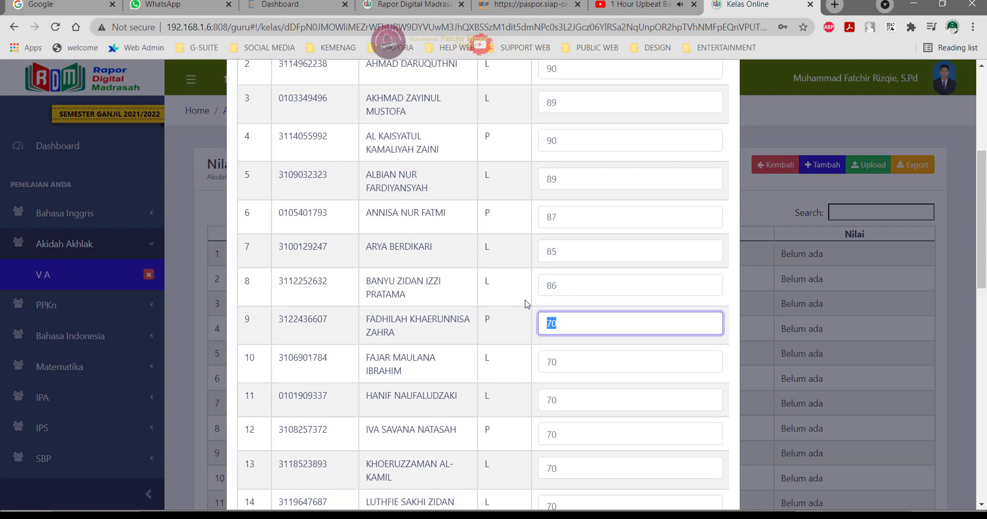
{"action": "type", "text": "90"}
{"action": "key", "text": "Tab"}
Step: Set the PH1 grades of students 10 to 14 to 89, 90, 88, 84 and 90
{"action": "type", "text": "89"}
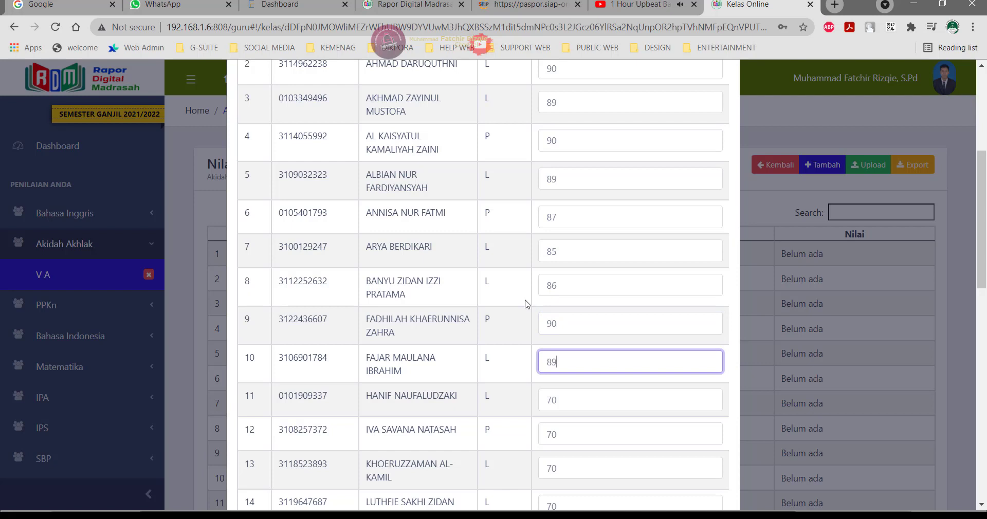
{"action": "key", "text": "Tab"}
{"action": "type", "text": "90"}
{"action": "key", "text": "Tab"}
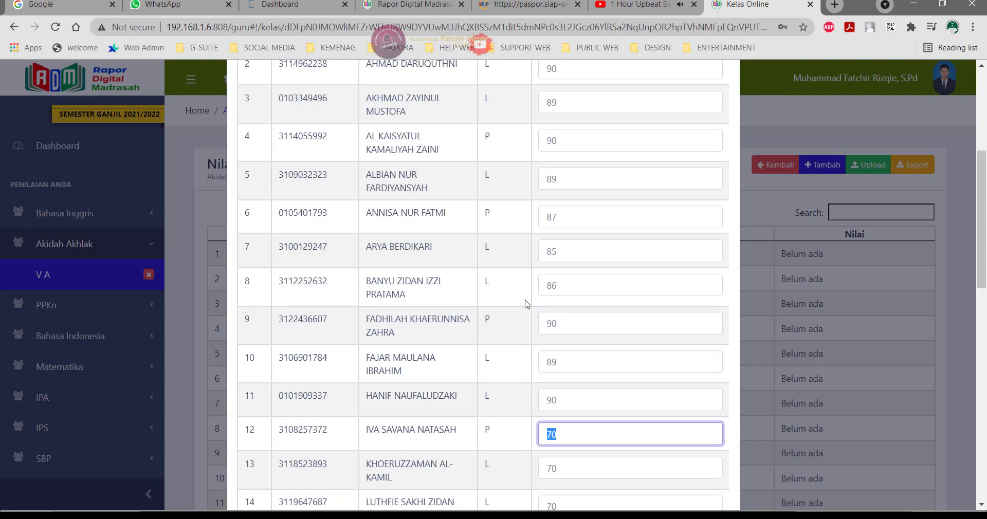
{"action": "type", "text": "88"}
{"action": "key", "text": "Tab"}
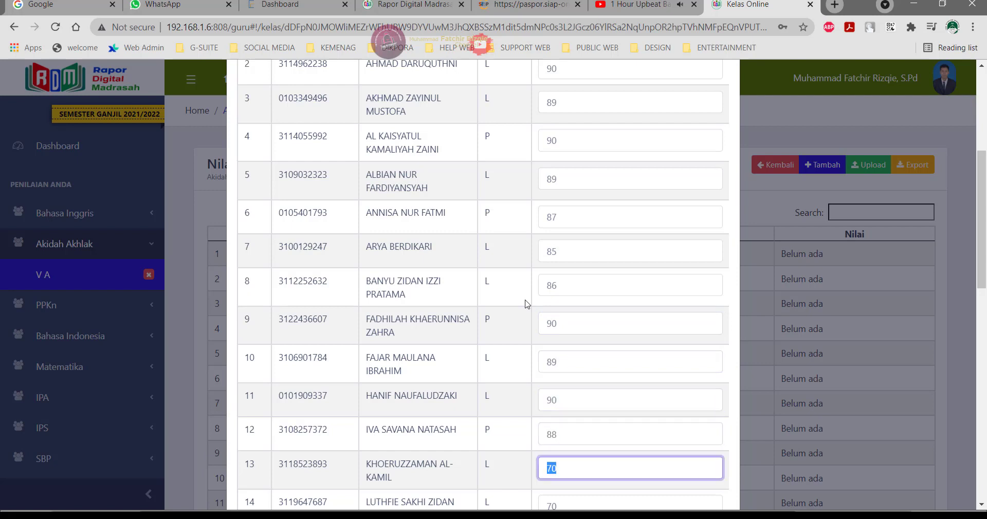
{"action": "type", "text": "84"}
{"action": "key", "text": "Tab"}
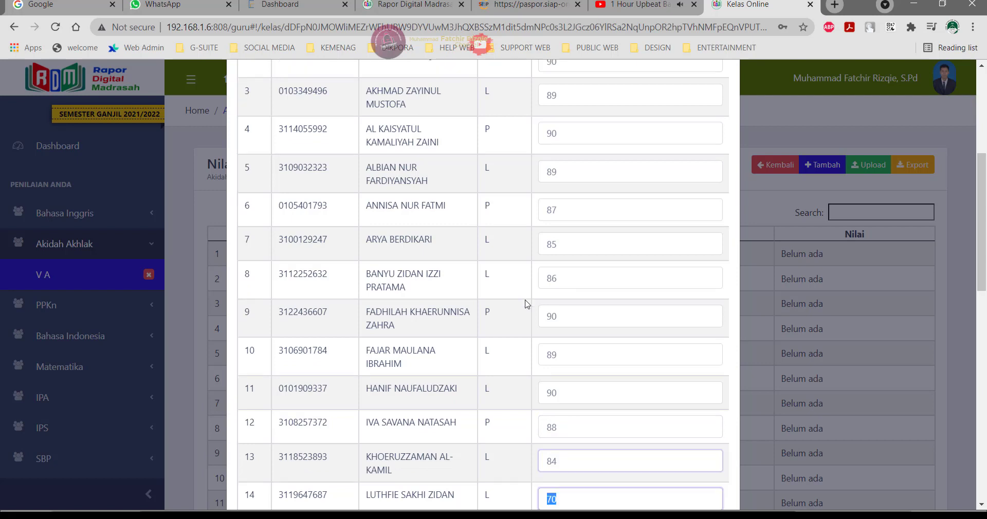
{"action": "type", "text": "90"}
{"action": "key", "text": "Tab"}
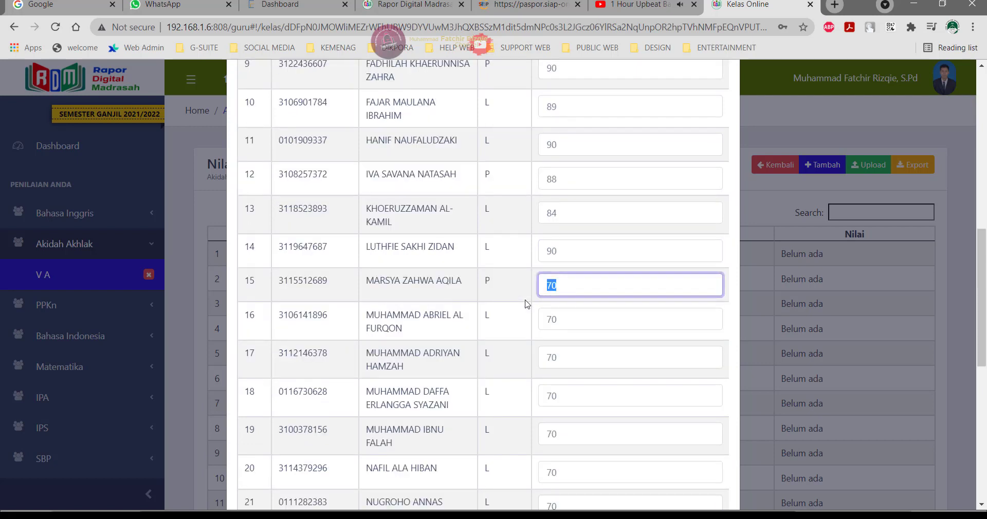
Step: Set the PH1 grades of students 15 to 19 to 90, 90, 90, 87 and 86
{"action": "type", "text": "90"}
{"action": "key", "text": "Tab"}
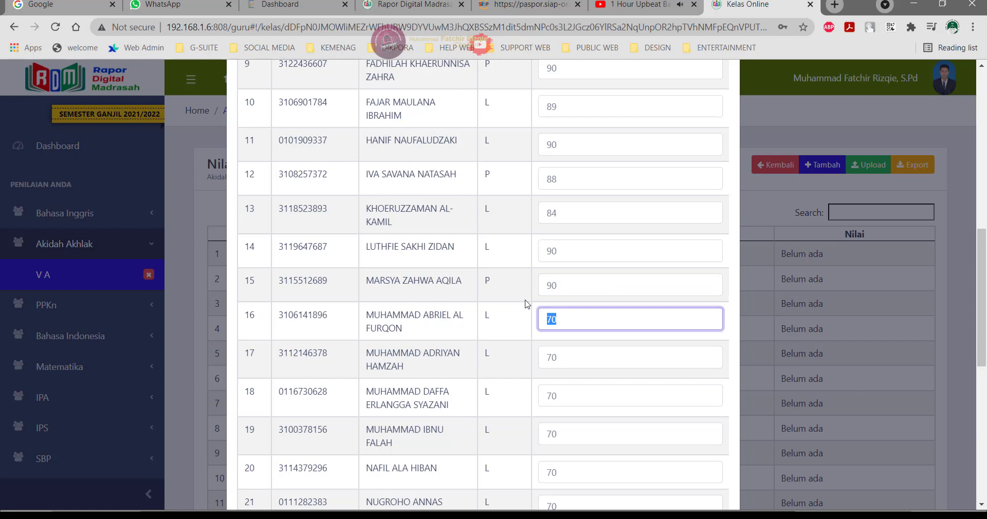
{"action": "type", "text": "90"}
{"action": "key", "text": "Tab"}
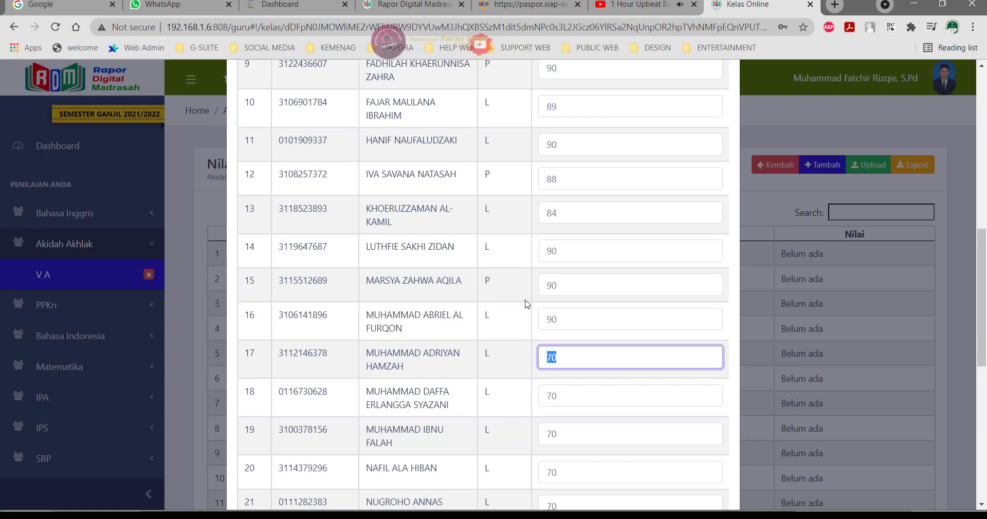
{"action": "type", "text": "90"}
{"action": "key", "text": "Tab"}
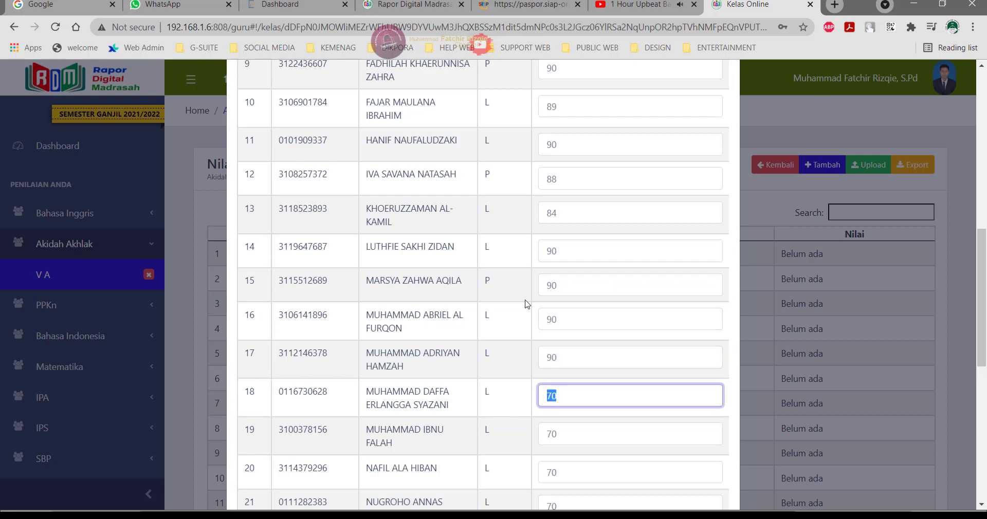
{"action": "type", "text": "87"}
{"action": "key", "text": "Tab"}
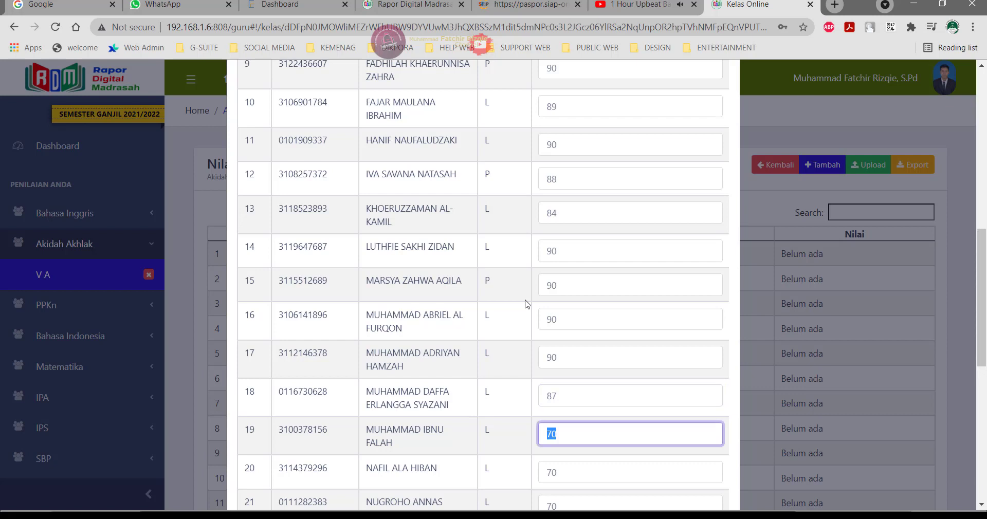
{"action": "type", "text": "86"}
{"action": "key", "text": "Tab"}
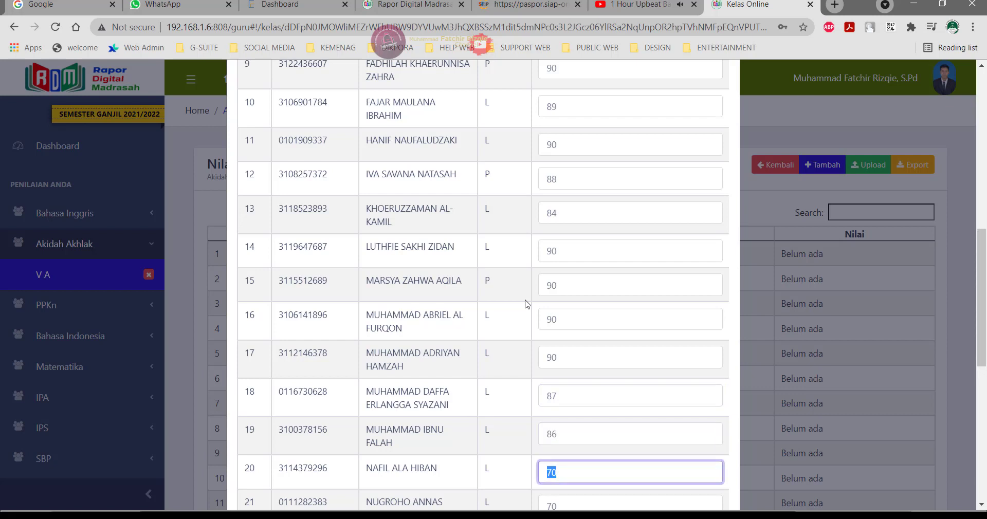
Step: Set the PH1 grades of students 20 to 24 to 90, 90, 89, 87 and 85
{"action": "type", "text": "90"}
{"action": "key", "text": "Tab"}
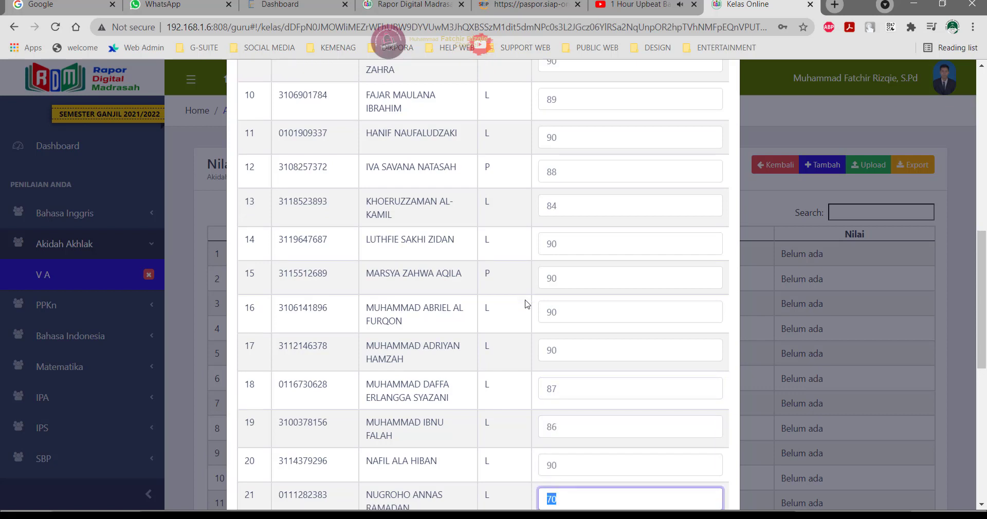
{"action": "type", "text": "90"}
{"action": "key", "text": "Tab"}
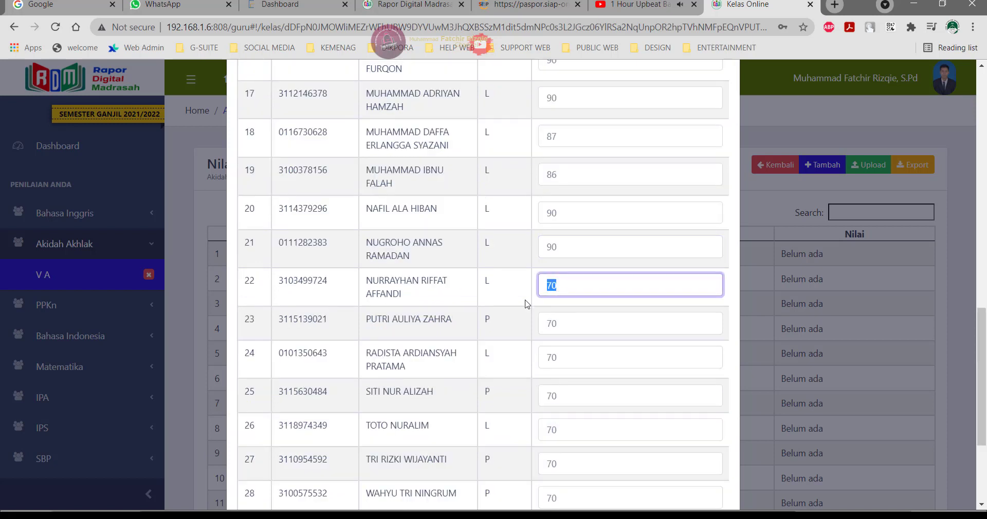
{"action": "type", "text": "89"}
{"action": "key", "text": "Tab"}
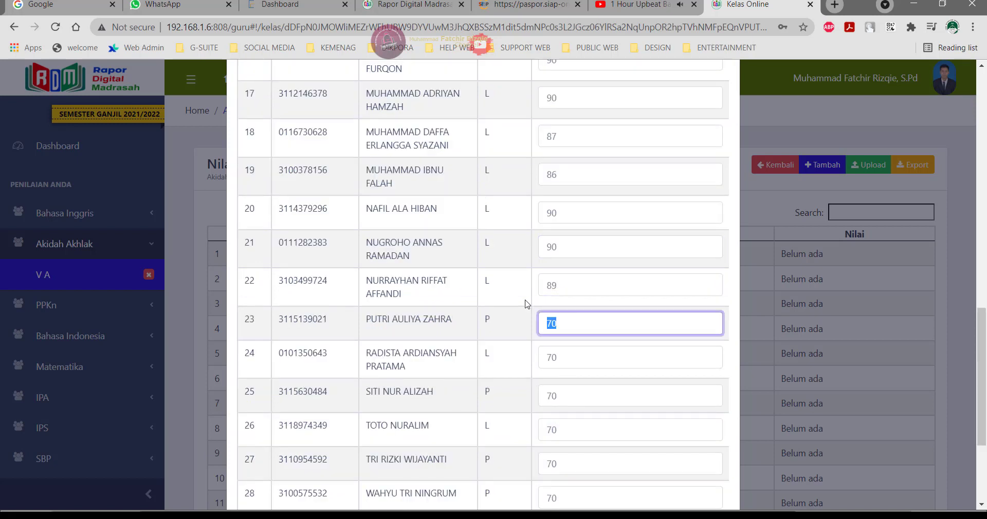
{"action": "type", "text": "87"}
{"action": "key", "text": "Tab"}
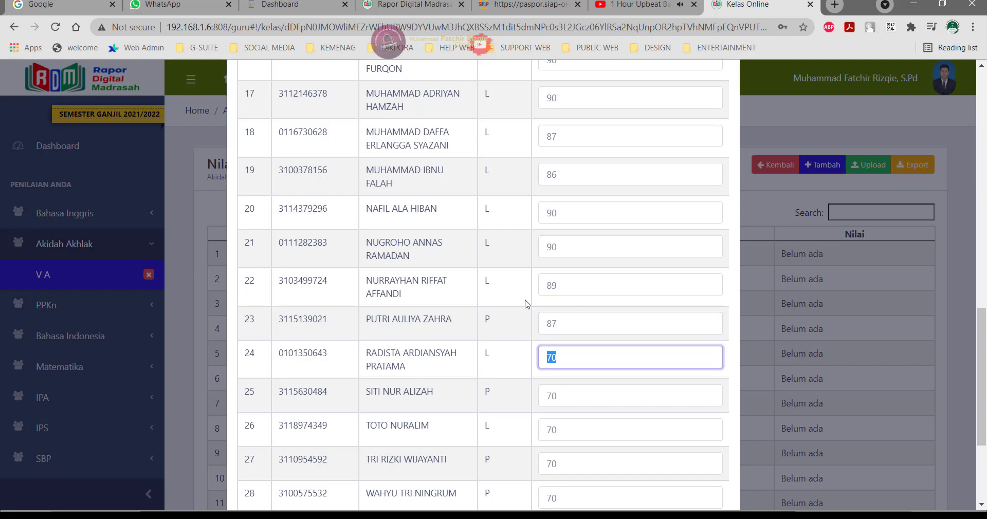
{"action": "type", "text": "85"}
{"action": "key", "text": "Tab"}
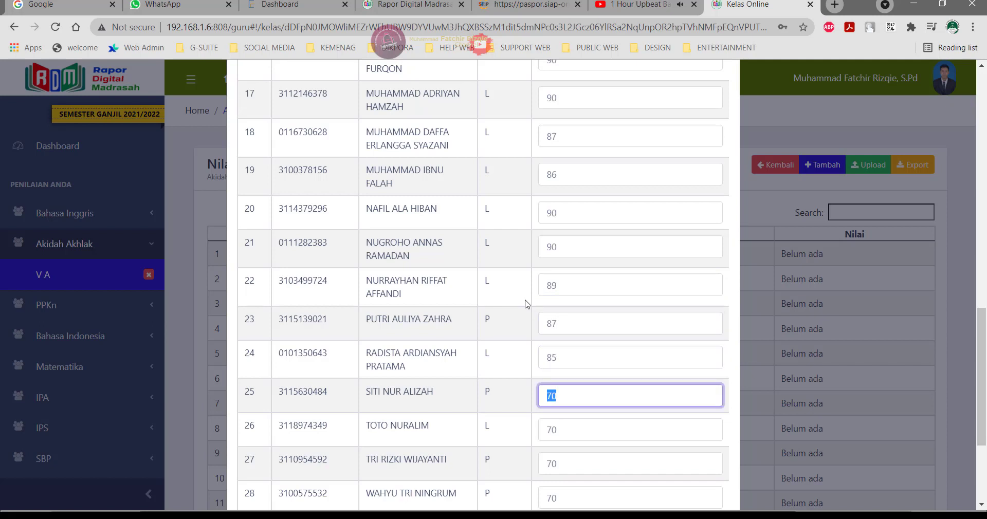
Step: Set the PH1 grades of students 25 to 30 to 87, 89, 90, 83, 84 and 86, and save the changes
{"action": "type", "text": "87"}
{"action": "key", "text": "Tab"}
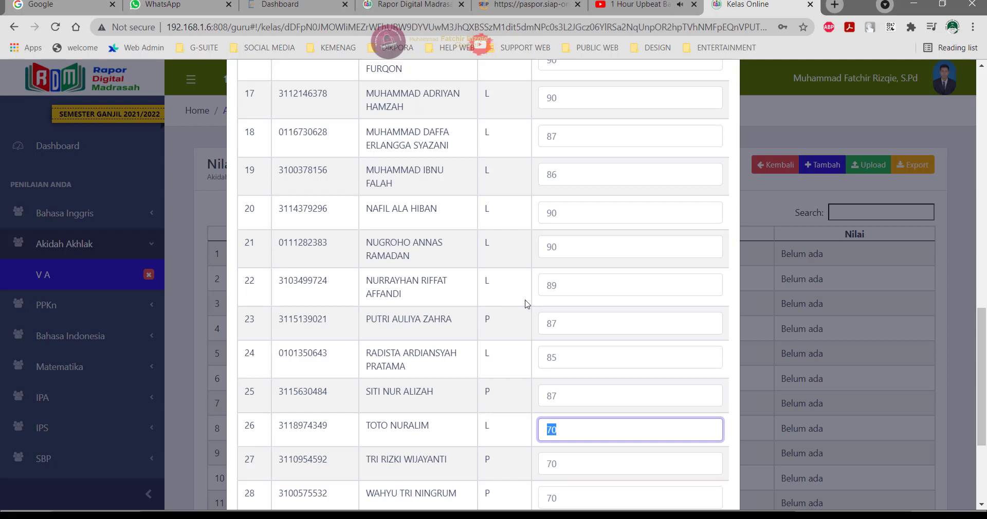
{"action": "type", "text": "89"}
{"action": "key", "text": "Tab"}
{"action": "type", "text": "90"}
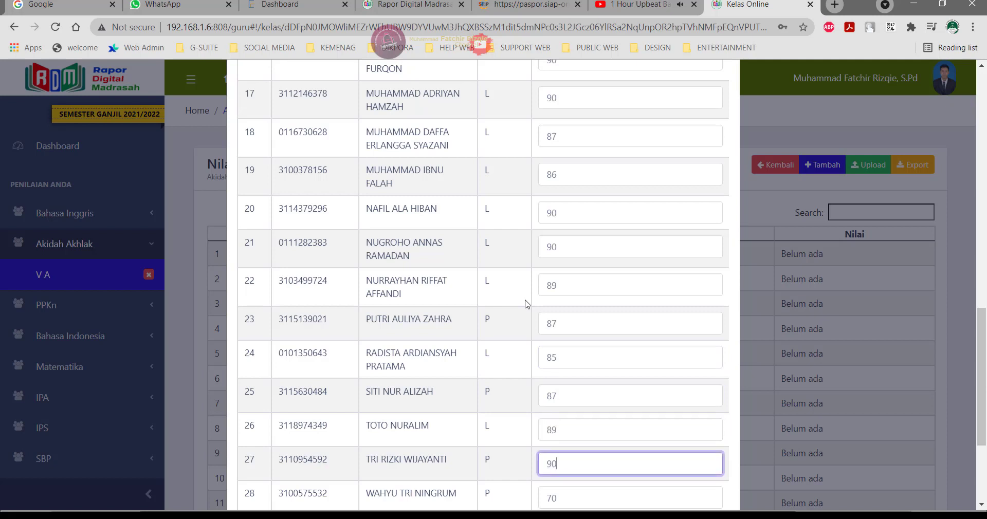
{"action": "key", "text": "Tab"}
{"action": "type", "text": "83"}
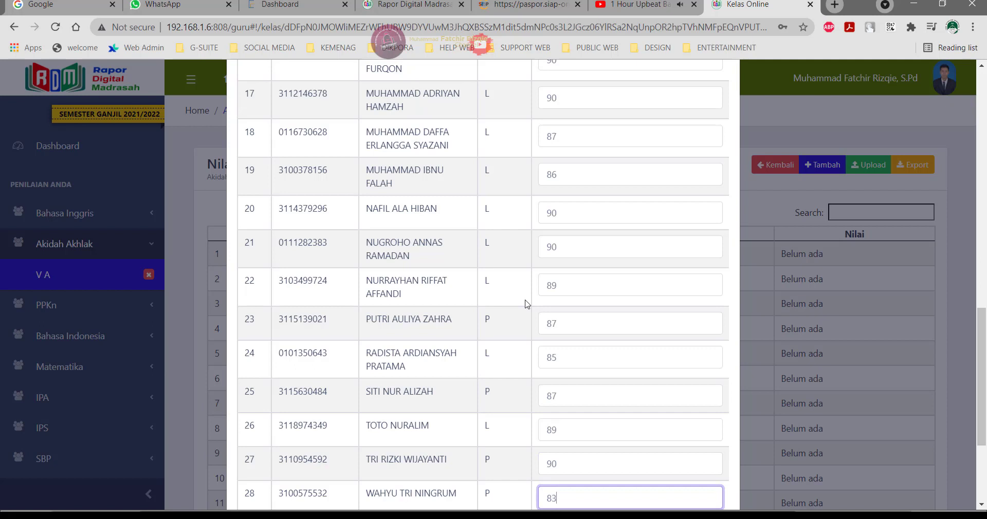
{"action": "key", "text": "Tab"}
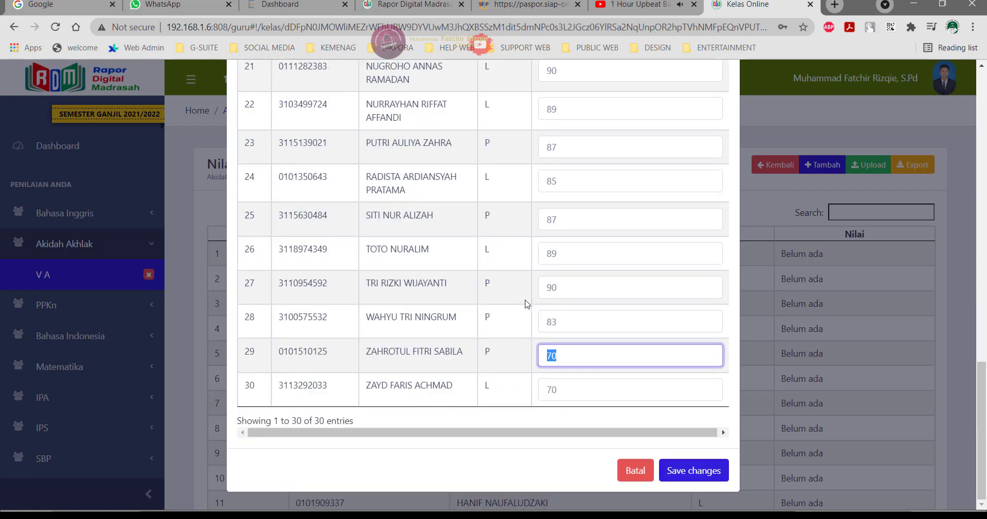
{"action": "type", "text": "84"}
{"action": "key", "text": "Tab"}
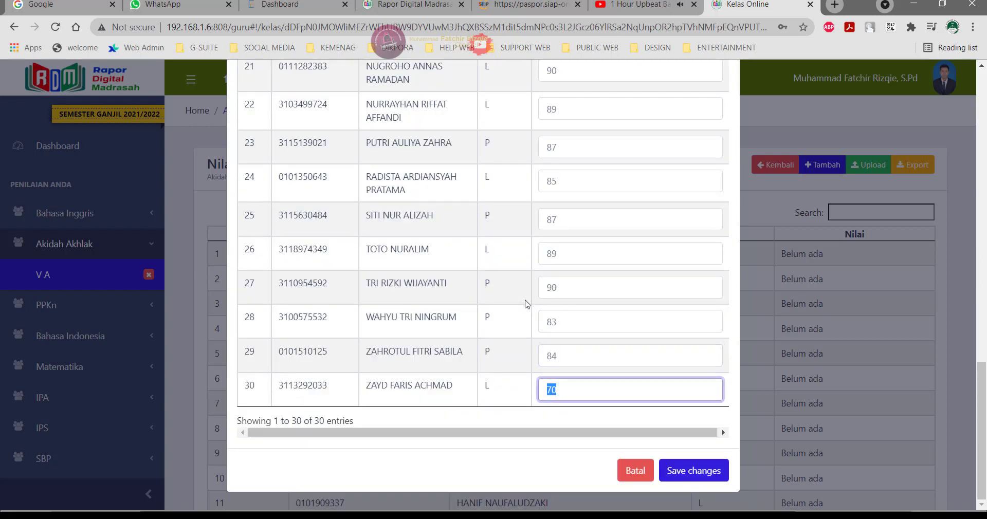
{"action": "type", "text": "86"}
{"action": "left_click", "coordinate": [710, 476]}
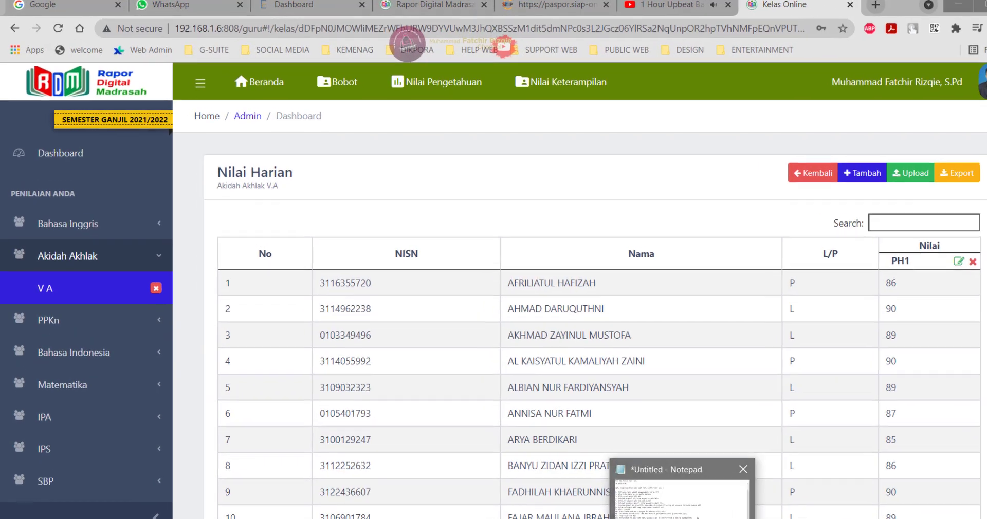
Step: Switch to Notepad and add "26. Oke, seperti itu cara pengisian nilai RDM. Untuk PH 2 dst, bisa pakai cara klik tambah lagi"
{"action": "left_click", "coordinate": [653, 463]}
{"action": "key", "text": "Return"}
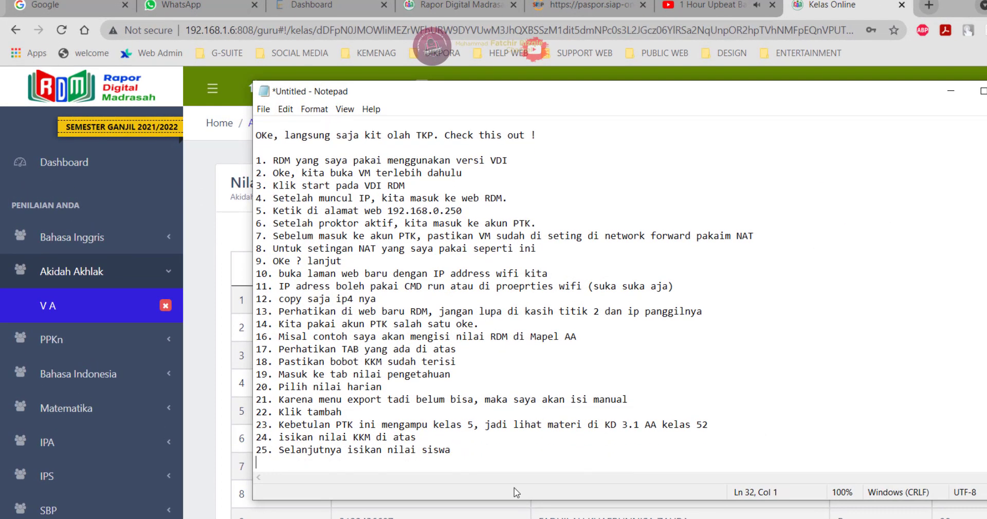
{"action": "type", "text": "26. Oke, seperti itu"}
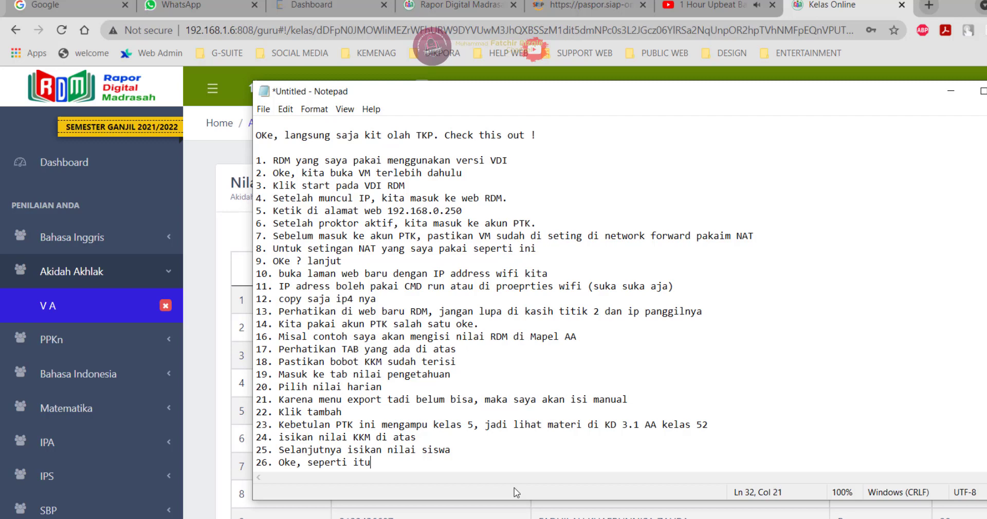
{"action": "type", "text": " cara pengisian nilai R"}
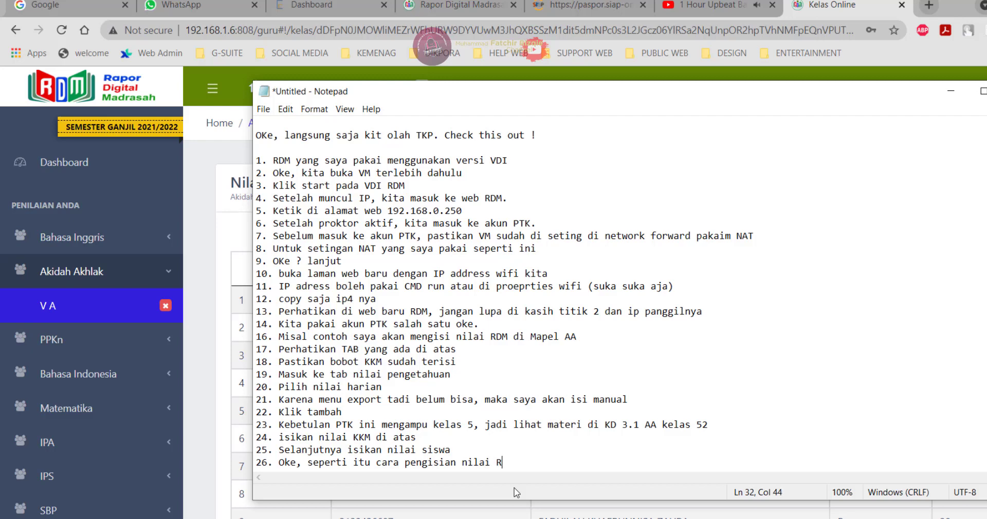
{"action": "type", "text": "DM. Untuk PH 2 dst, "}
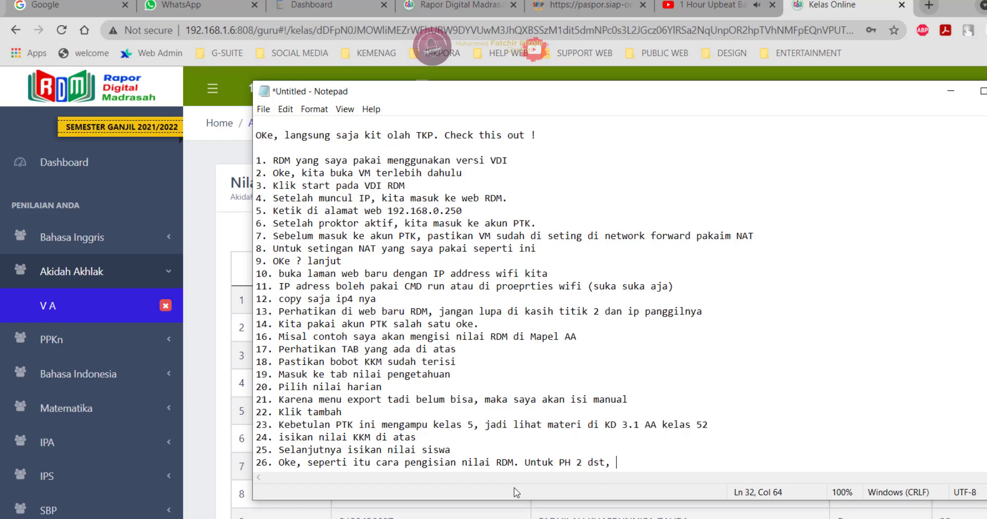
{"action": "type", "text": "bisa pakai cara "}
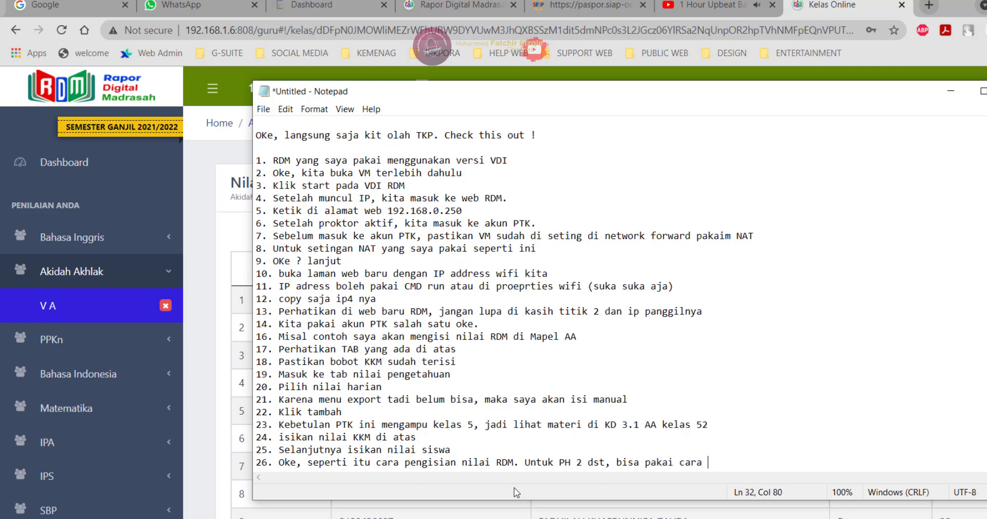
{"action": "type", "text": "klik tambah la"}
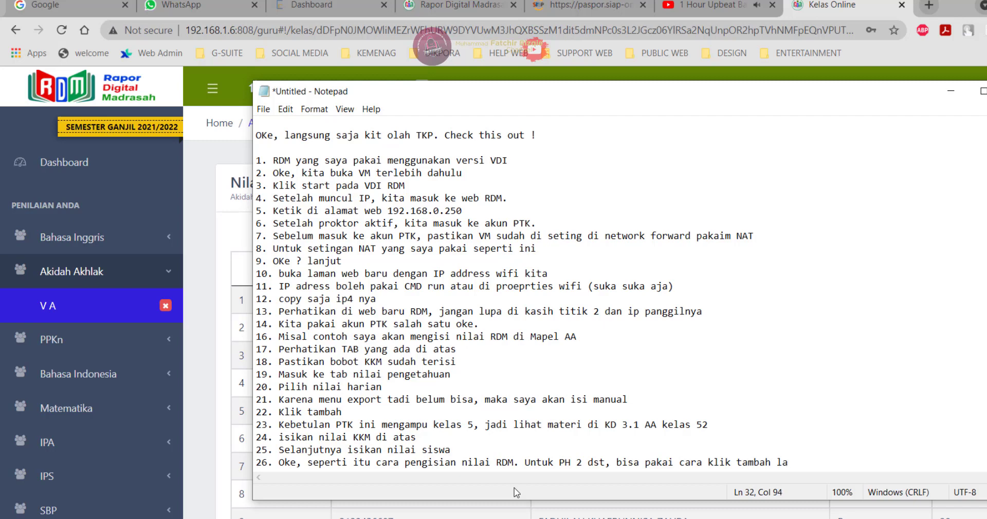
{"action": "type", "text": "gi"}
{"action": "key", "text": "Return"}
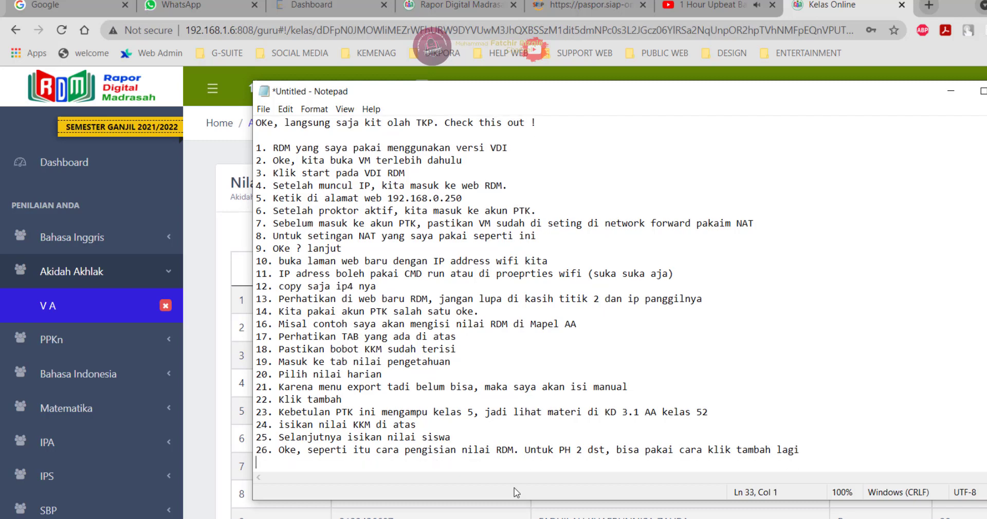
Step: Add the list items "27. Terima kasih, sekian tutorialnya untuk RDM" and "28 . See you", and minimize the notes
{"action": "type", "text": "27. Terima kasih, s"}
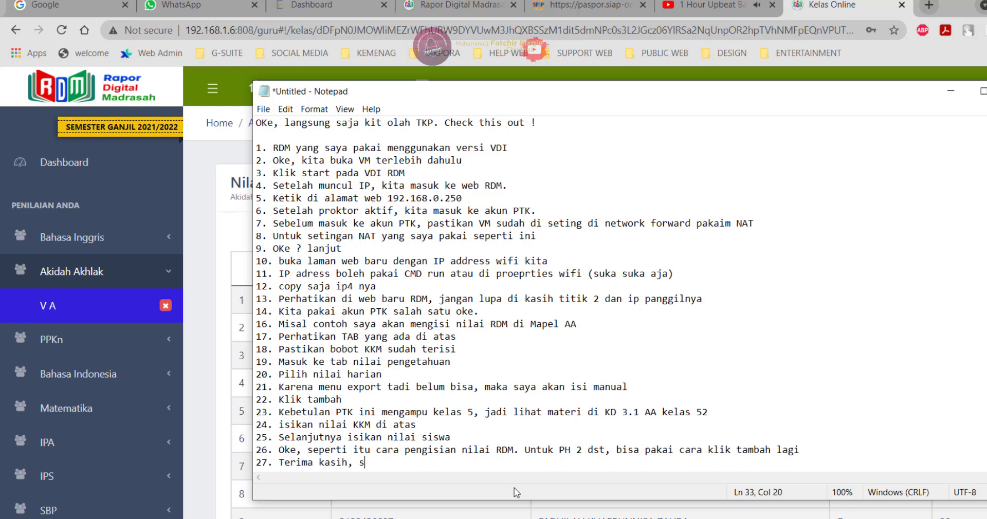
{"action": "type", "text": "ekian tutorialnya"}
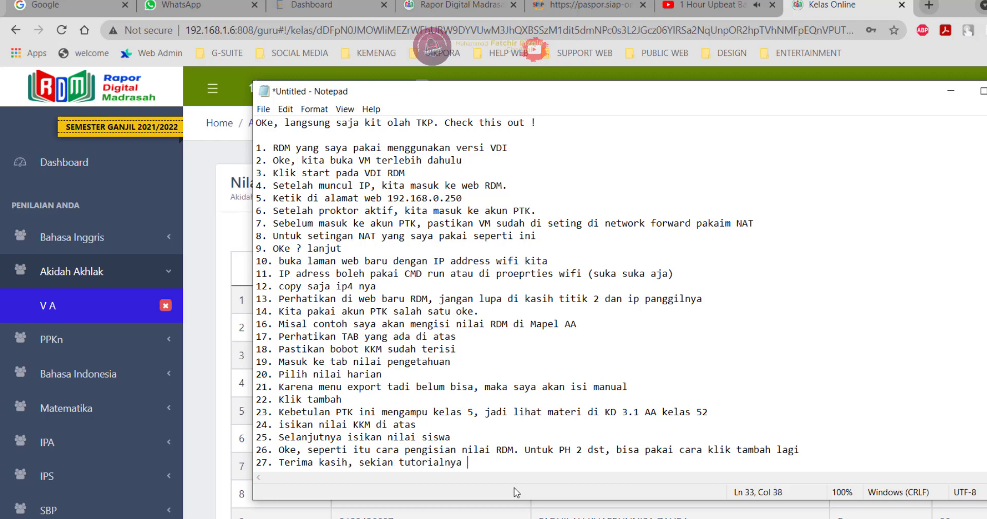
{"action": "type", "text": " untuk RDM"}
{"action": "key", "text": "Return"}
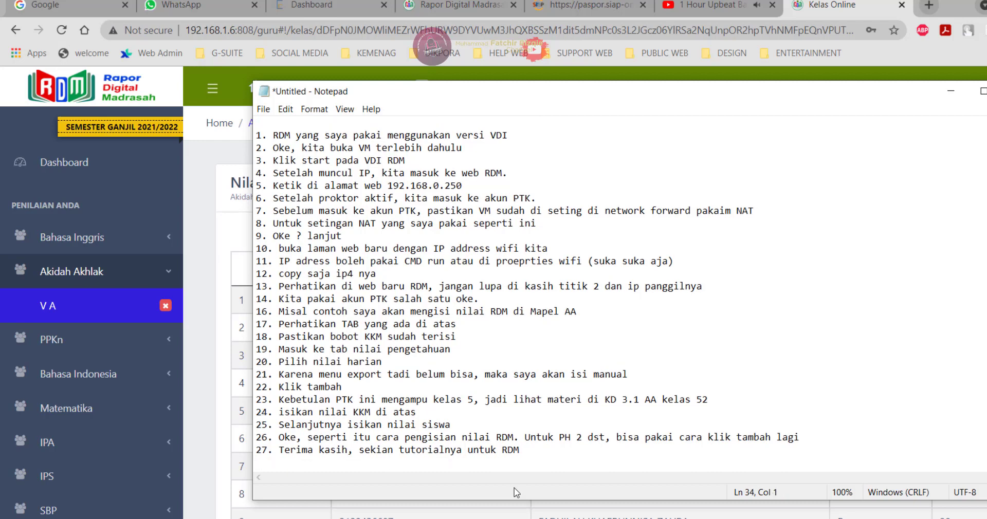
{"action": "type", "text": "28 . See you"}
{"action": "left_click", "coordinate": [951, 91]}
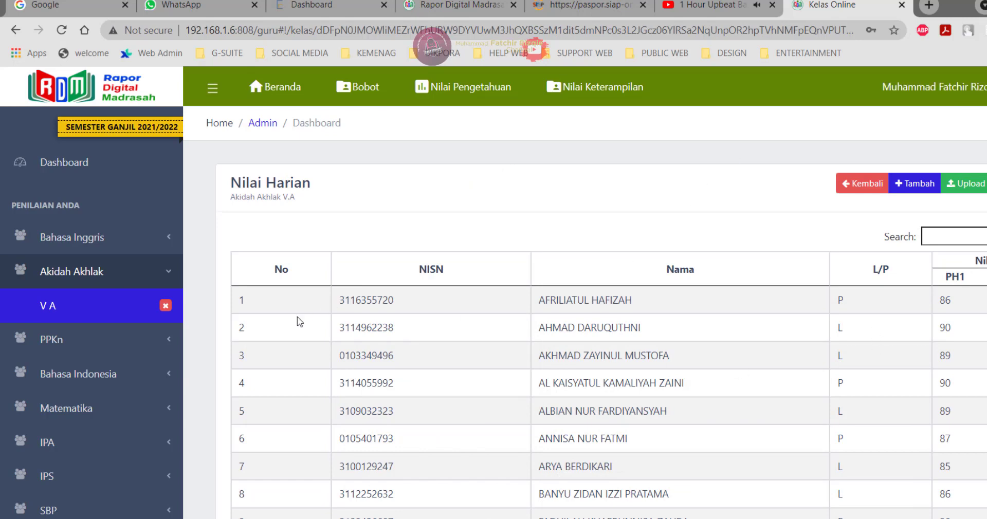